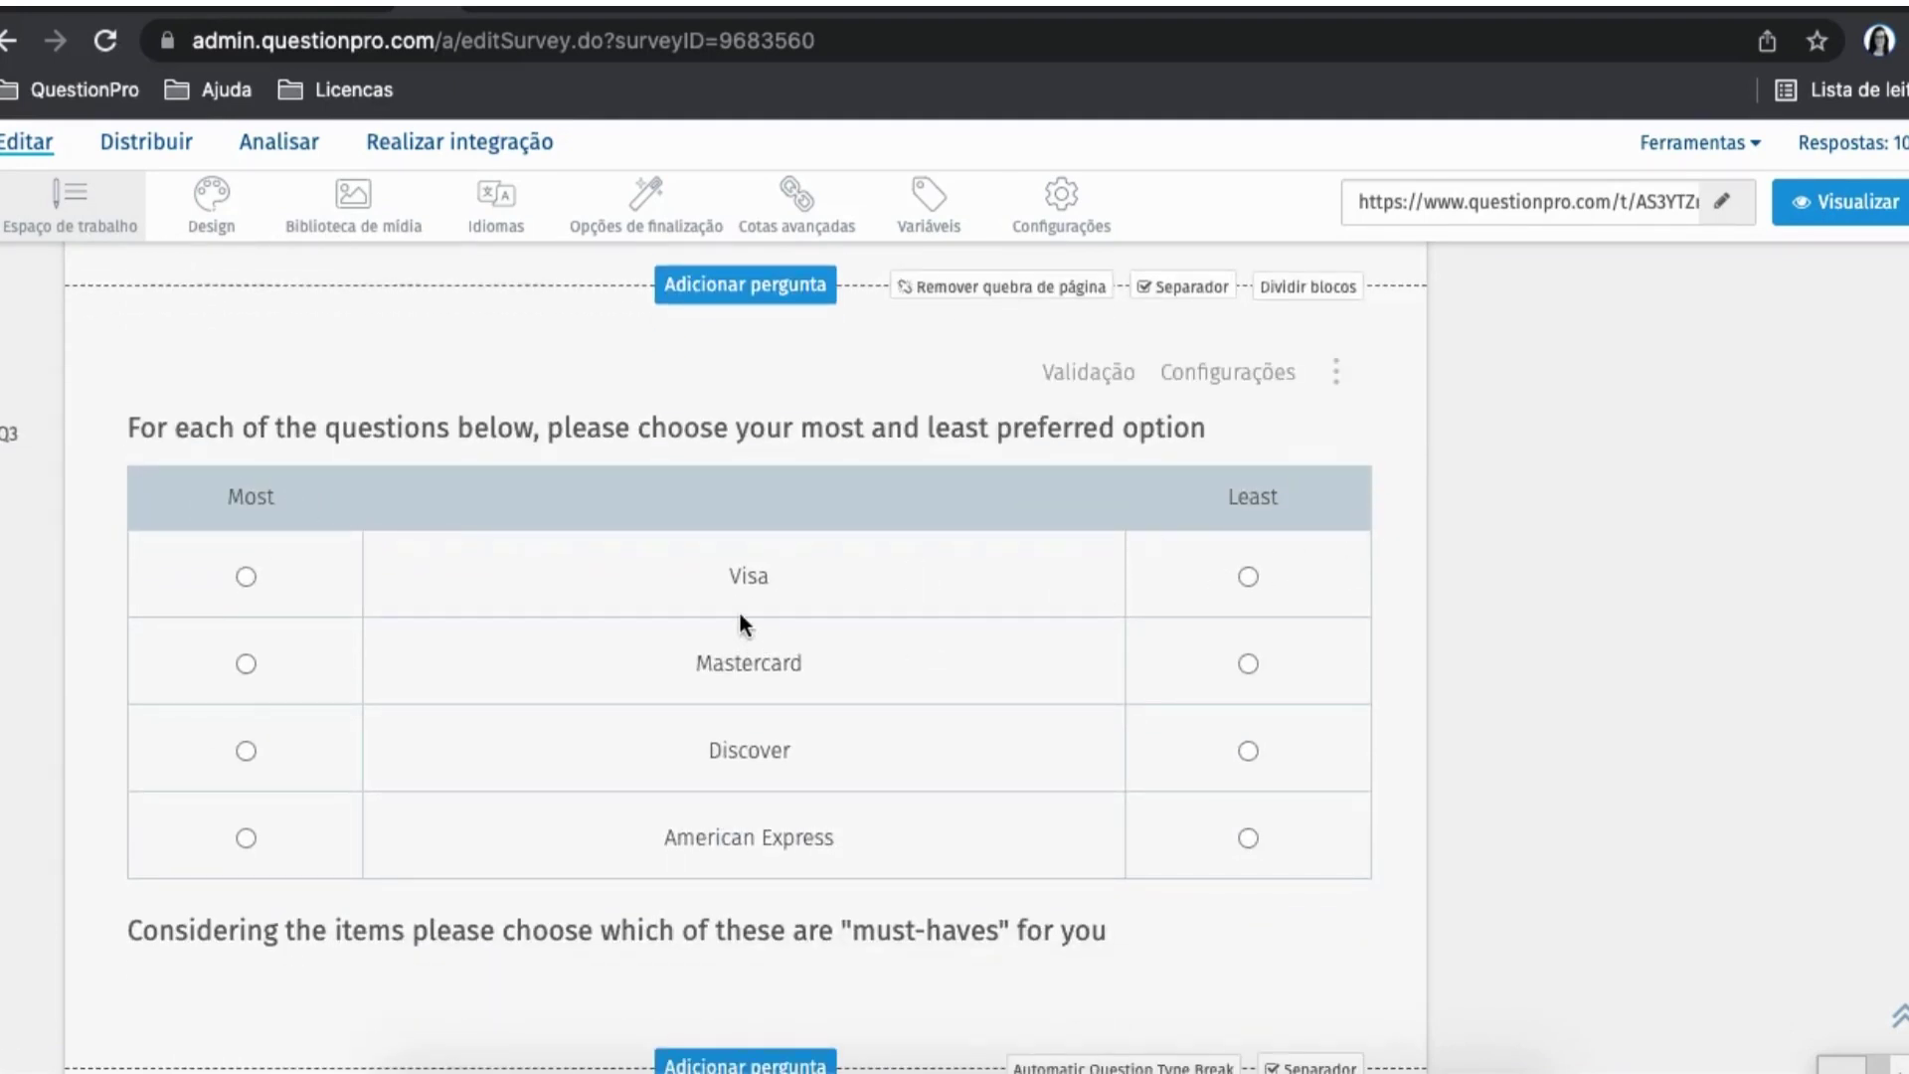
# - Look through the survey's questions and the advanced question types, including the Max-Diff selection model, available for insertion above Q3
pyautogui.scroll(10, 862, 709)
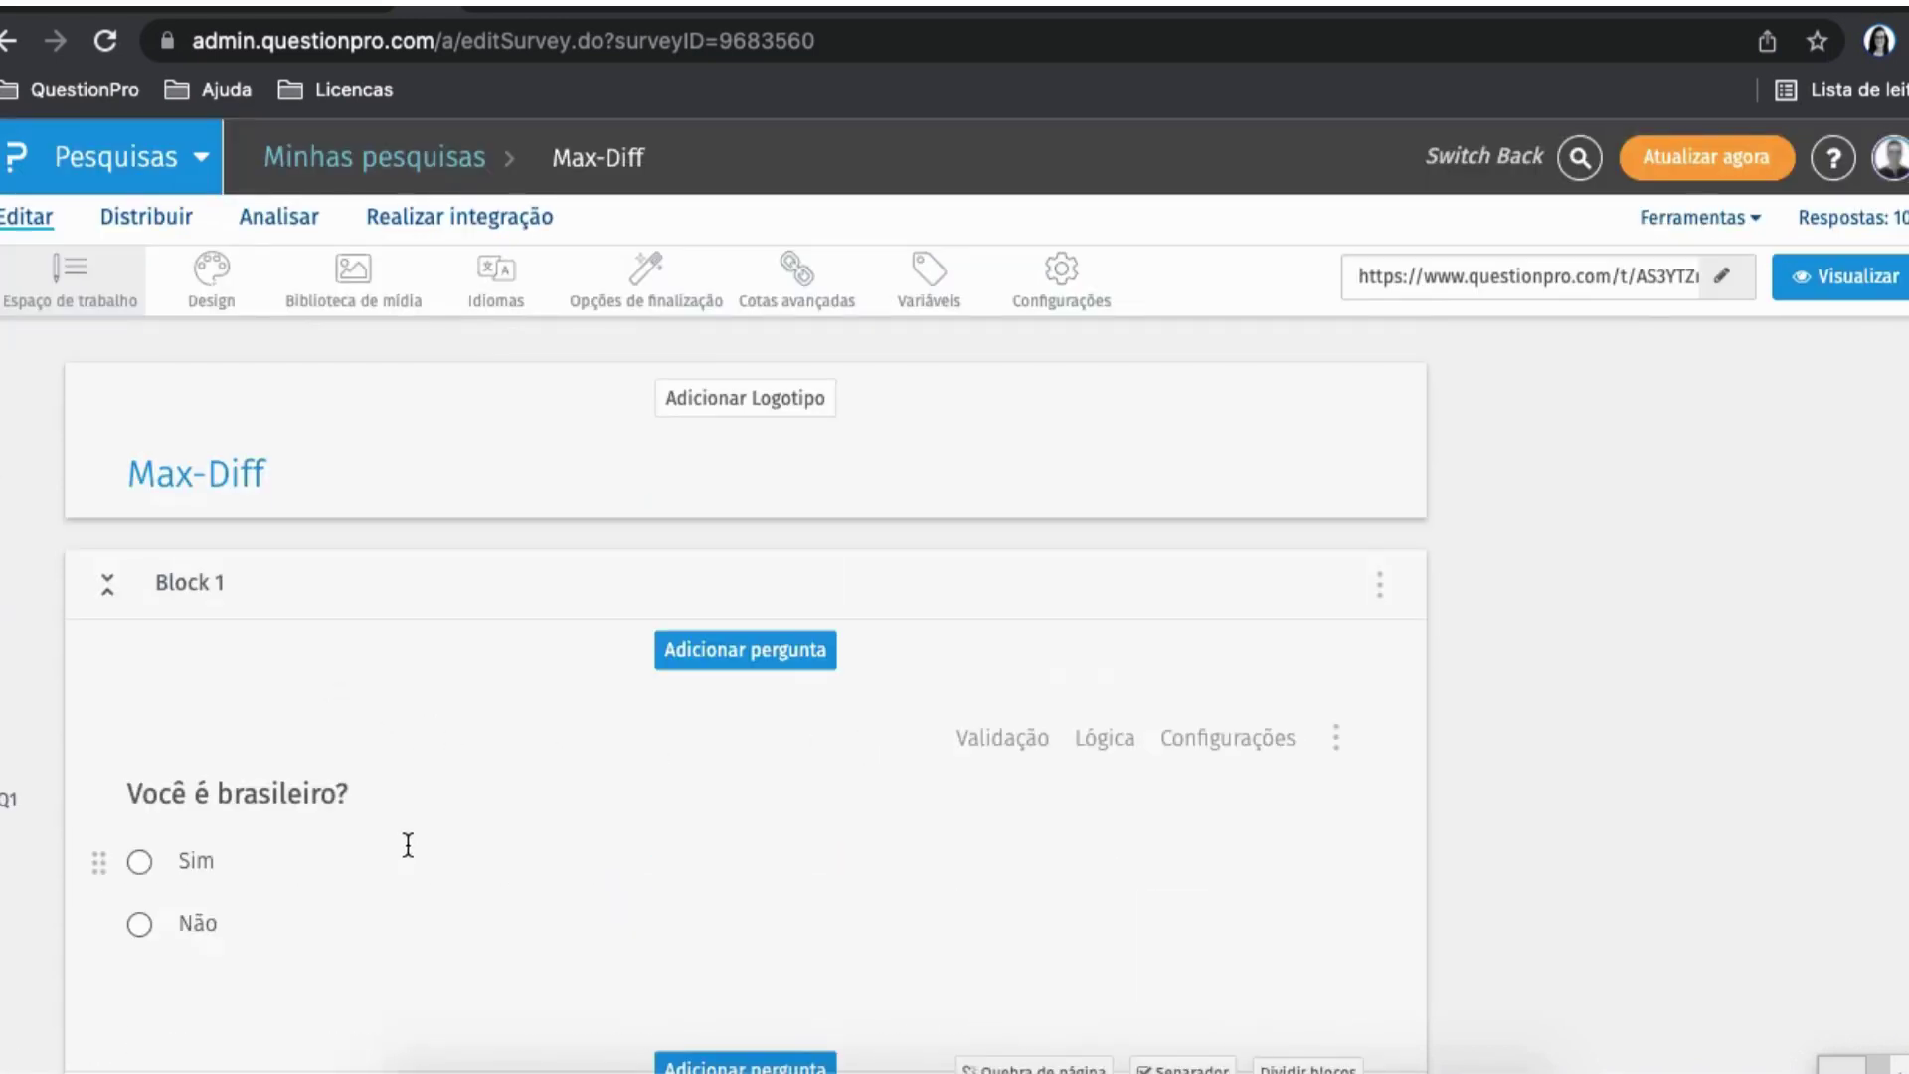
pyautogui.scroll(-4, 408, 795)
pyautogui.scroll(-7, 408, 701)
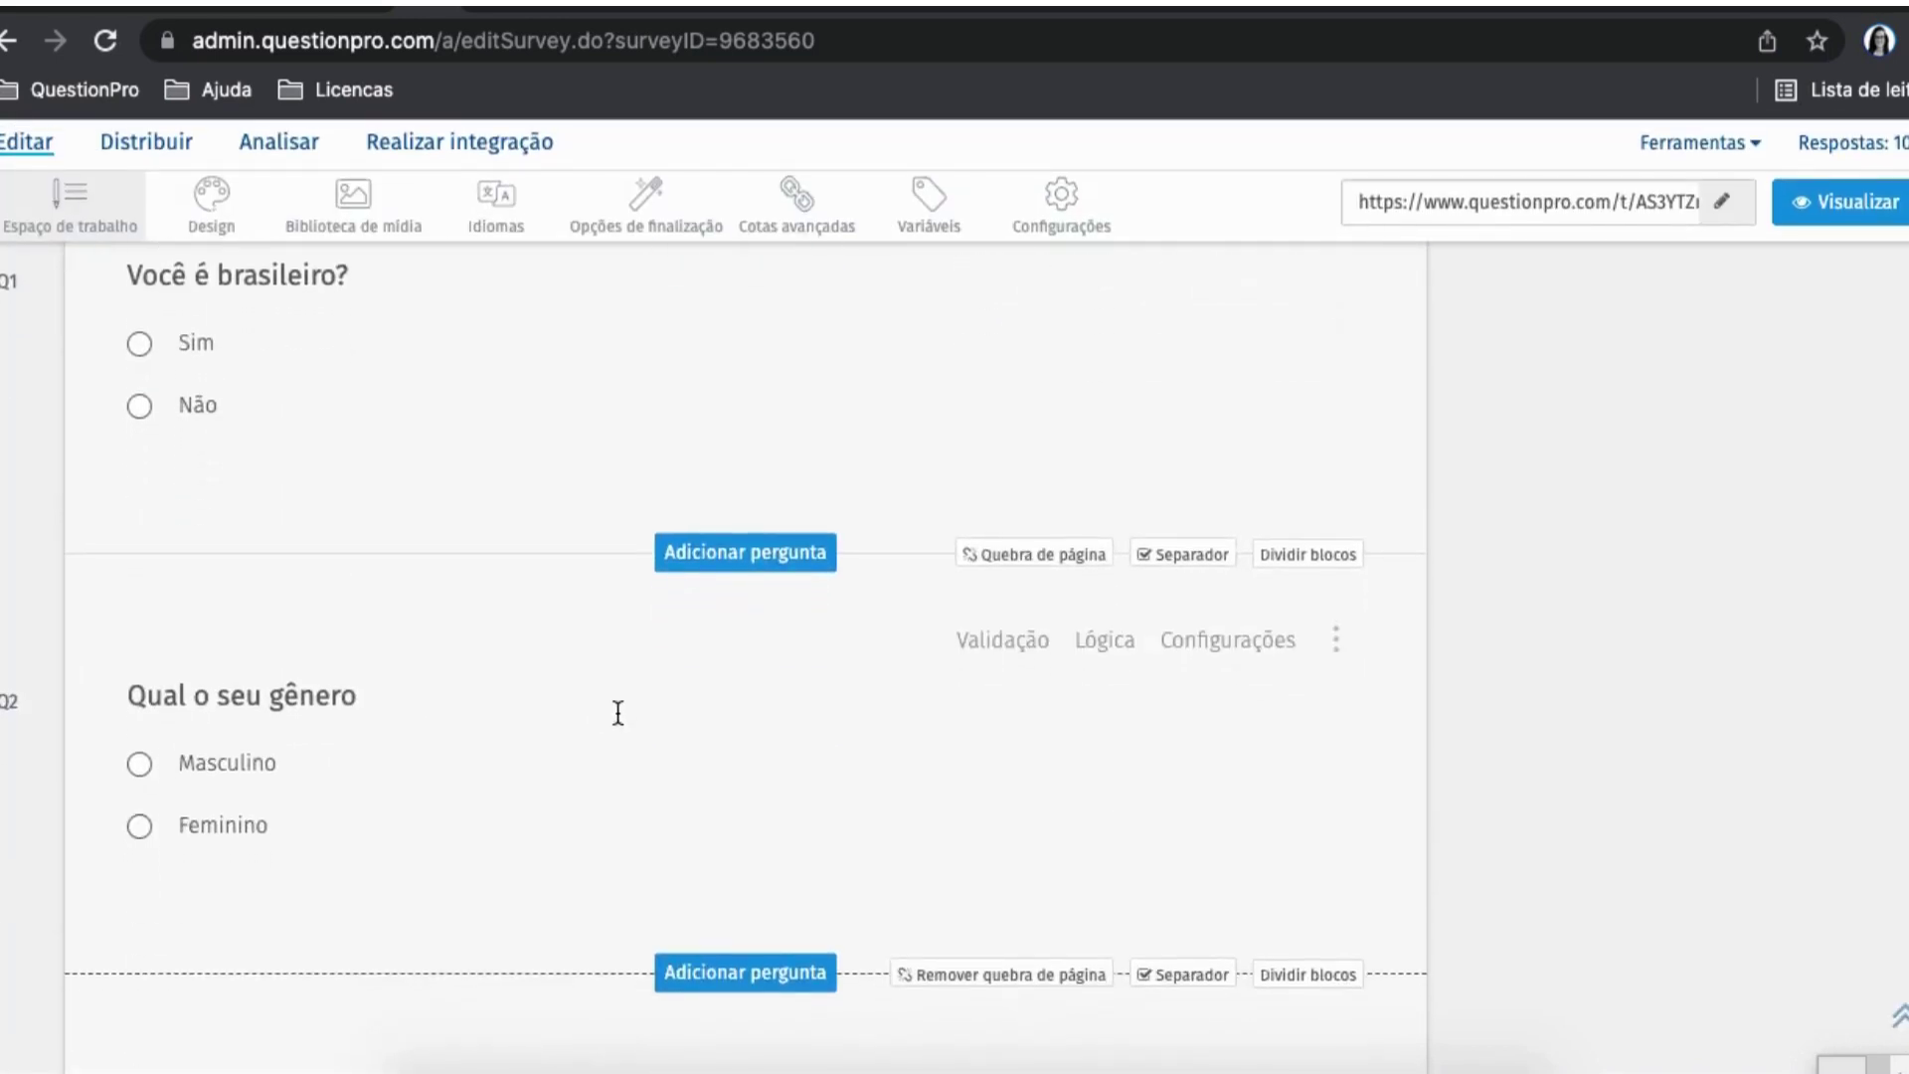
pyautogui.scroll(-2, 516, 745)
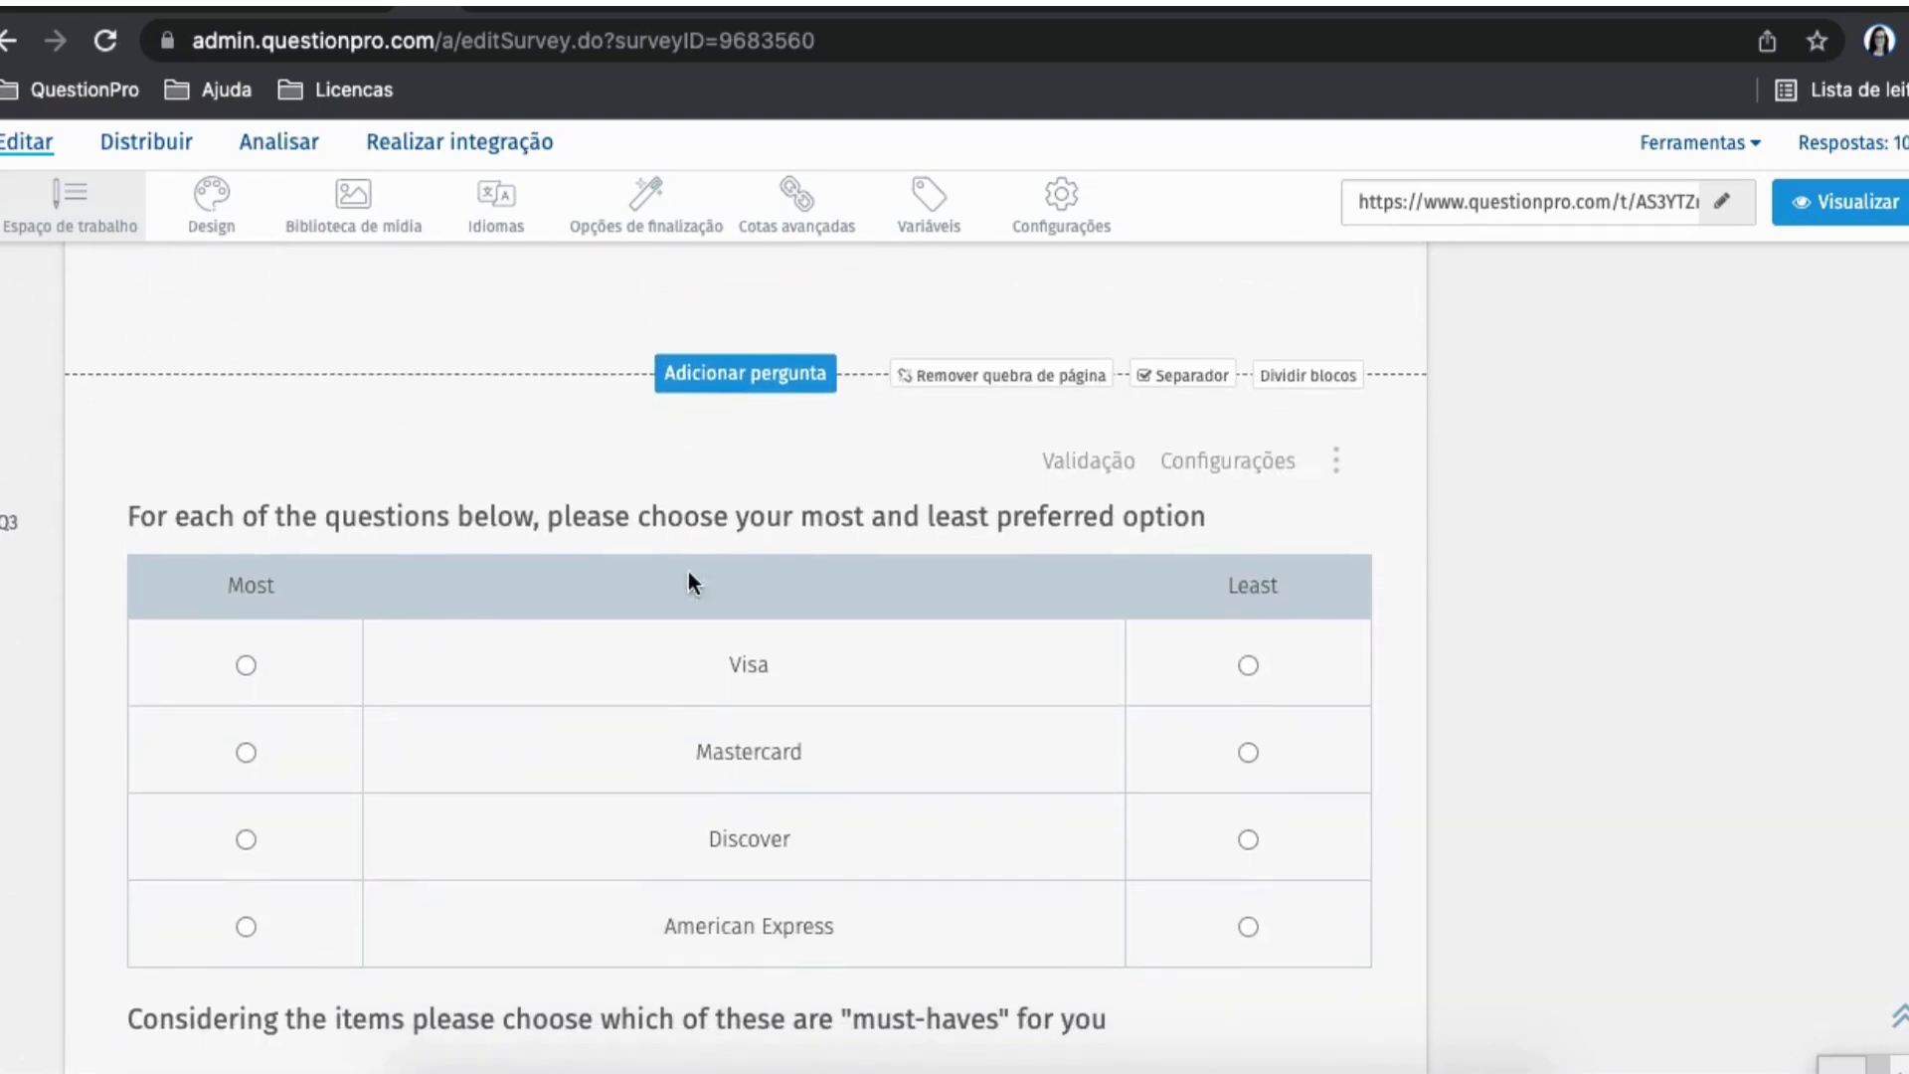
pyautogui.click(720, 390)
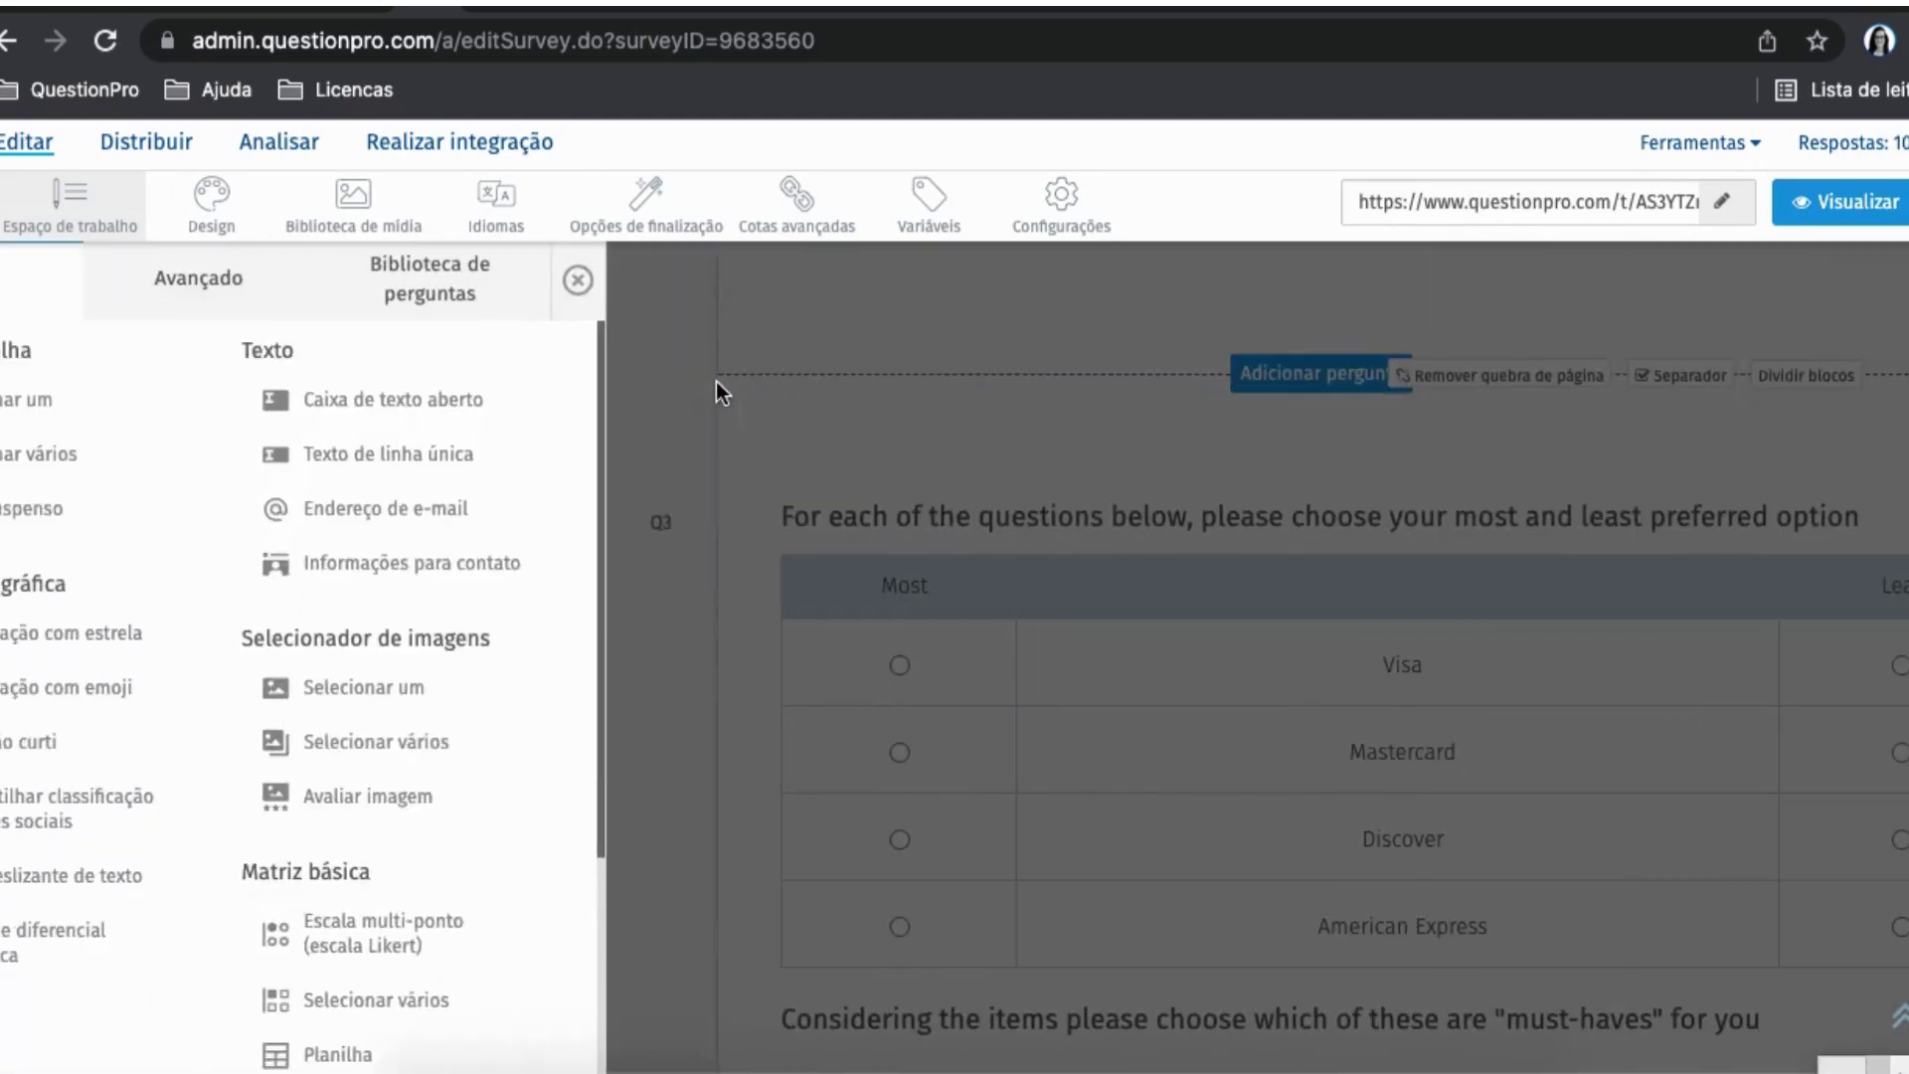
pyautogui.click(318, 298)
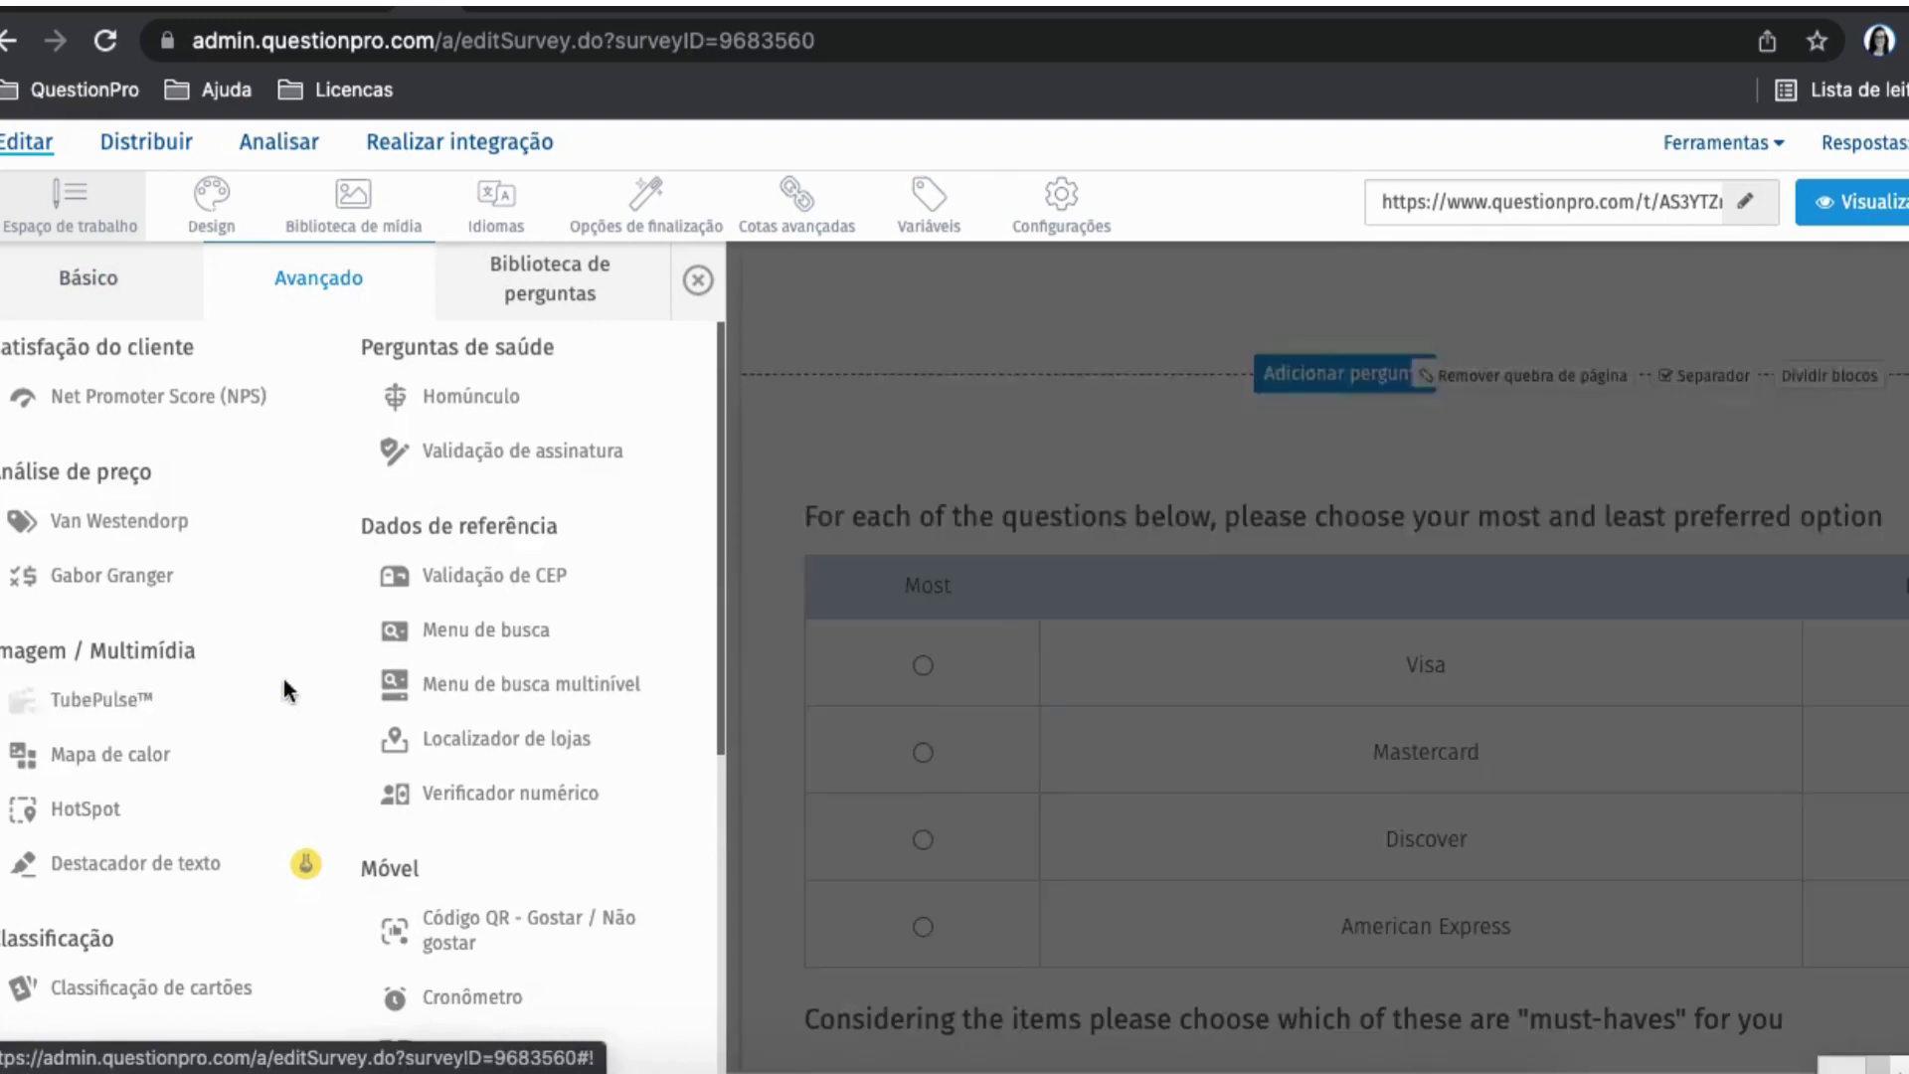
pyautogui.scroll(-6, 199, 676)
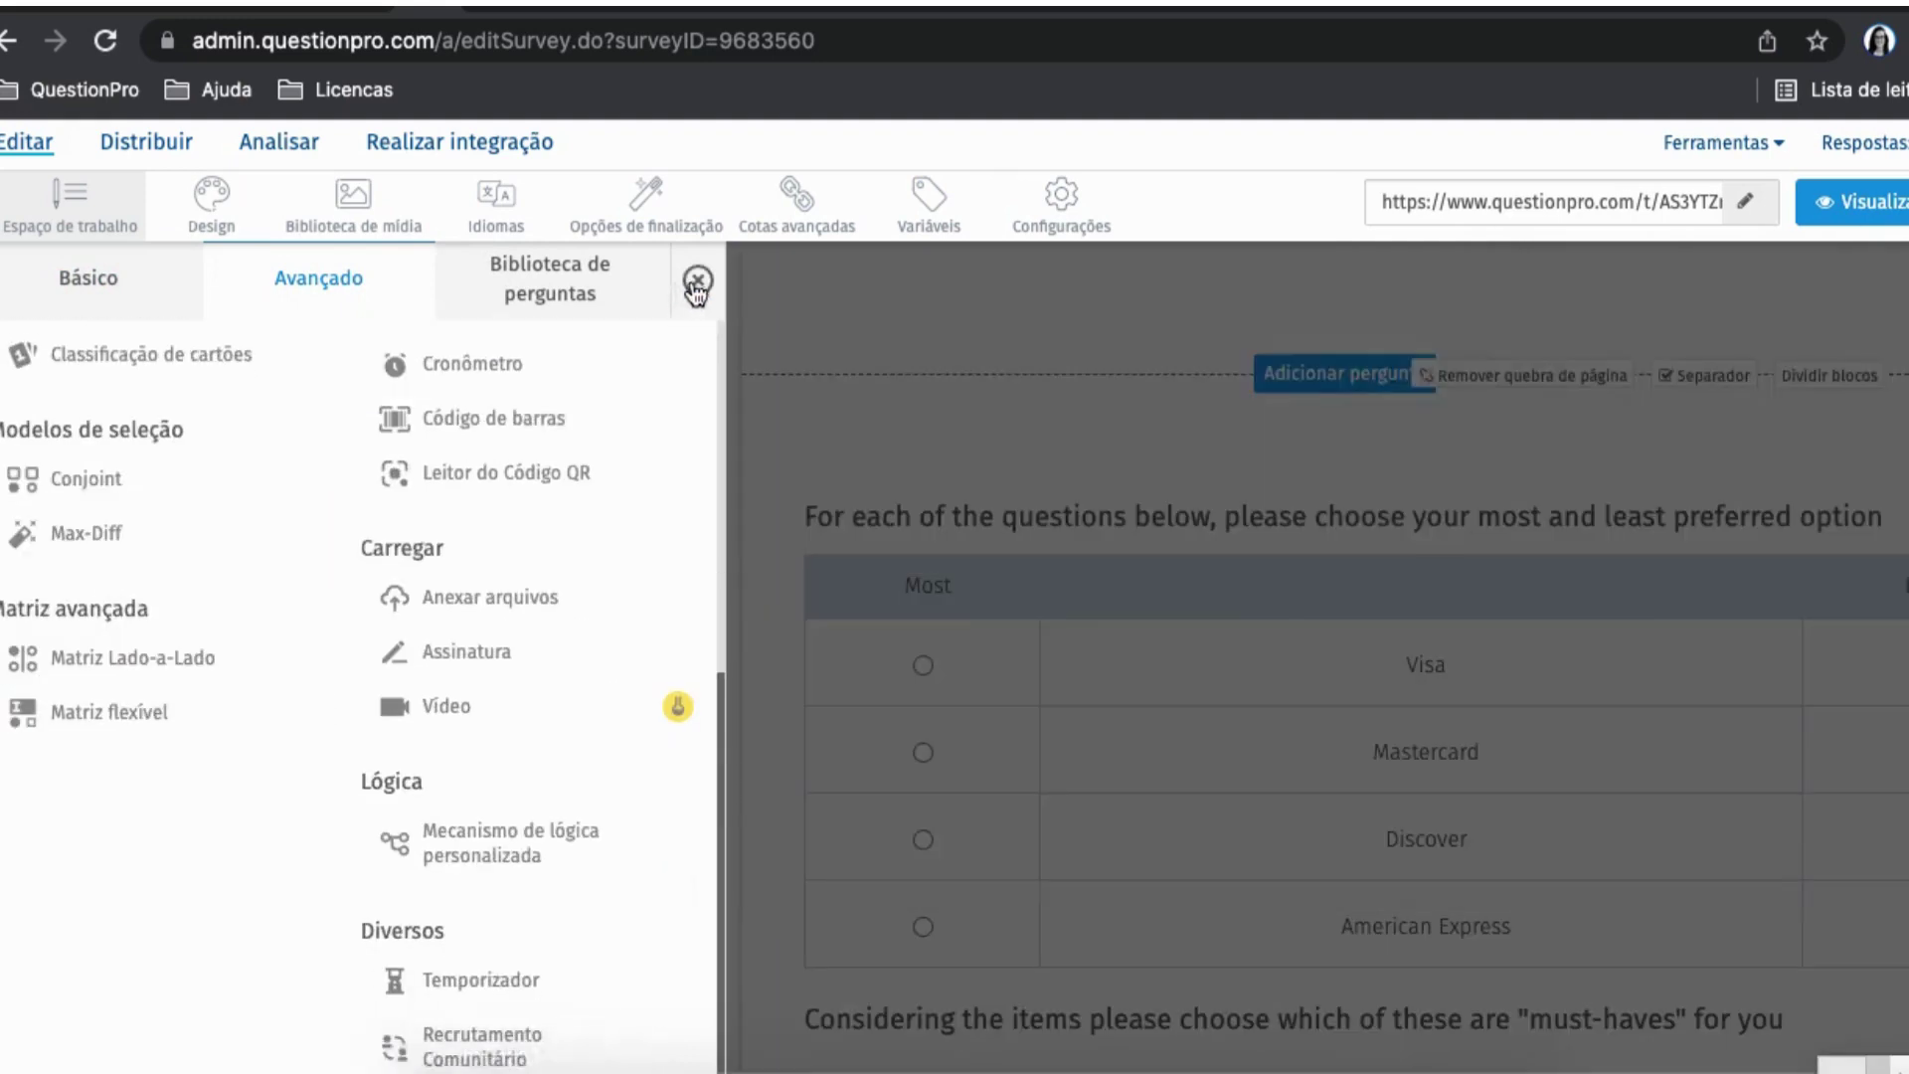
pyautogui.click(697, 286)
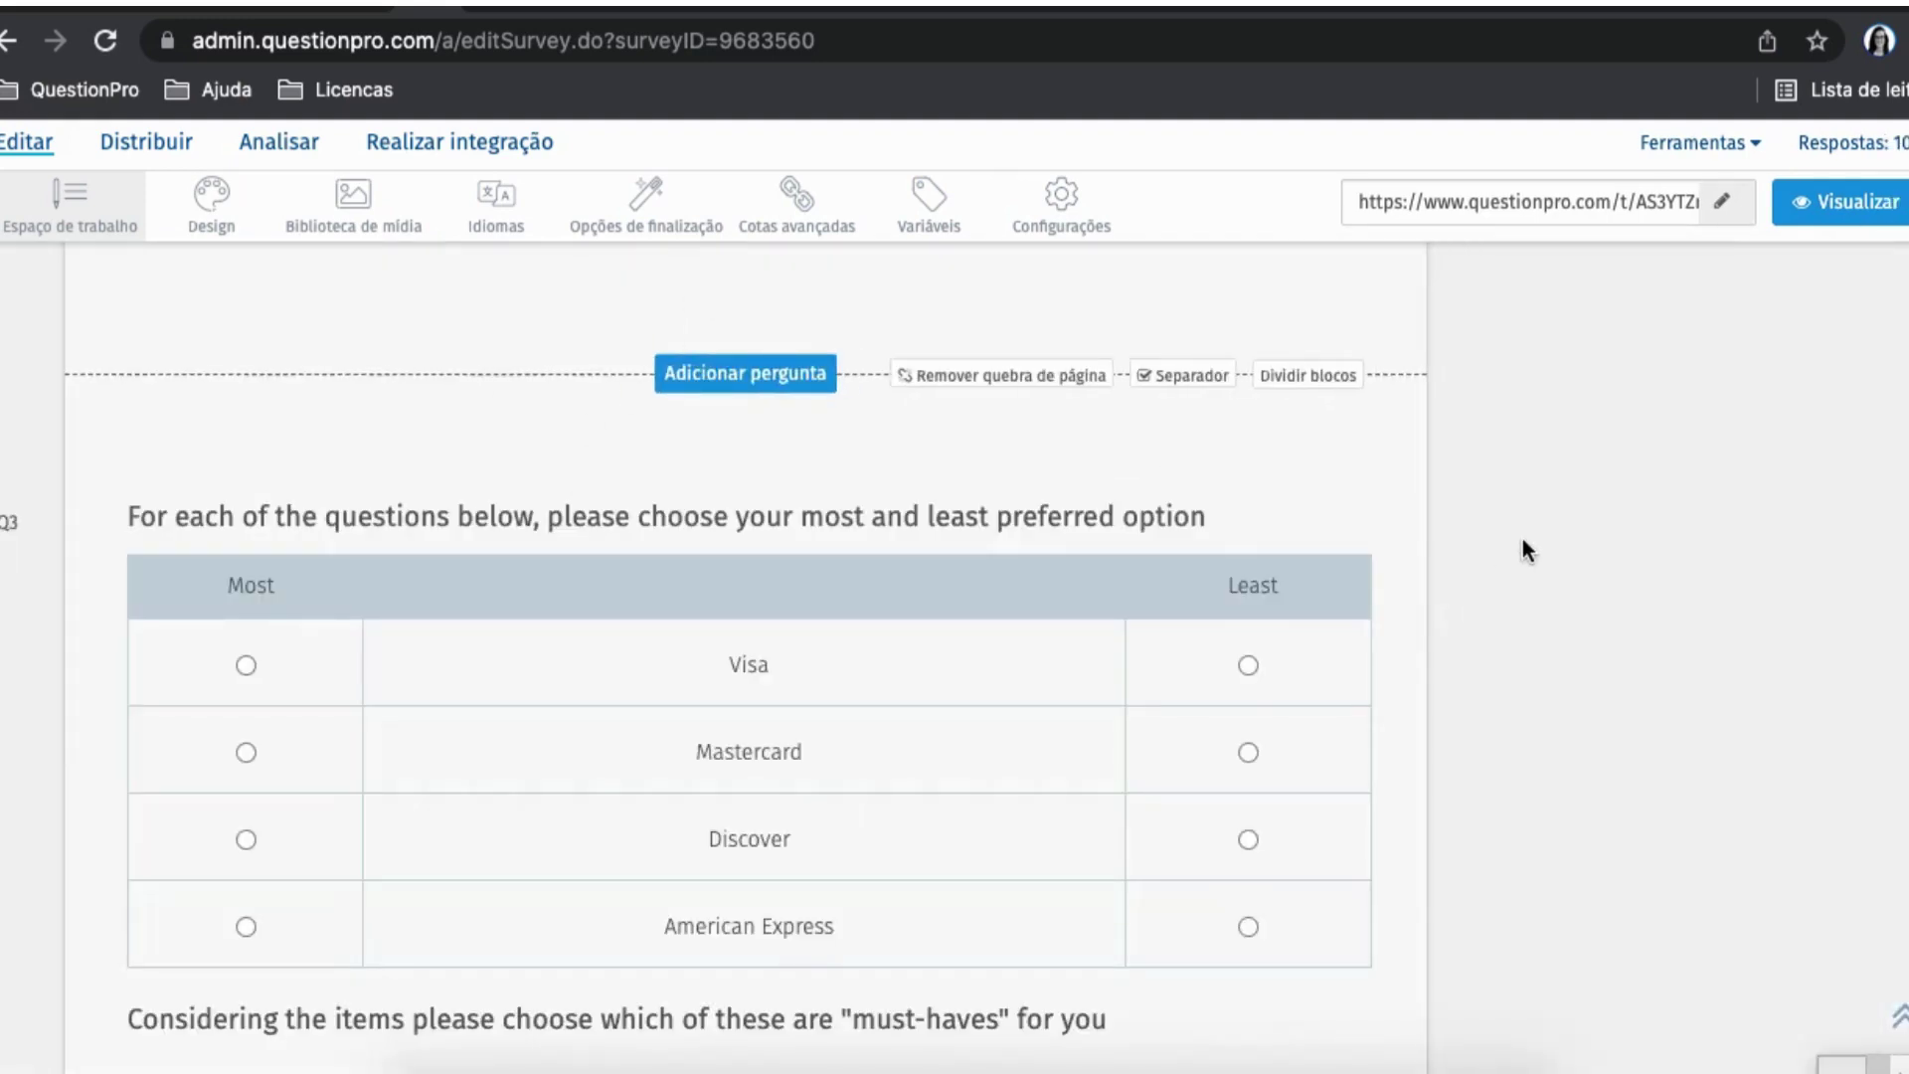
# - Open question Q3 for editing and examine the answer formats available for its Direct Binary anchor question
pyautogui.scroll(-2, 1521, 546)
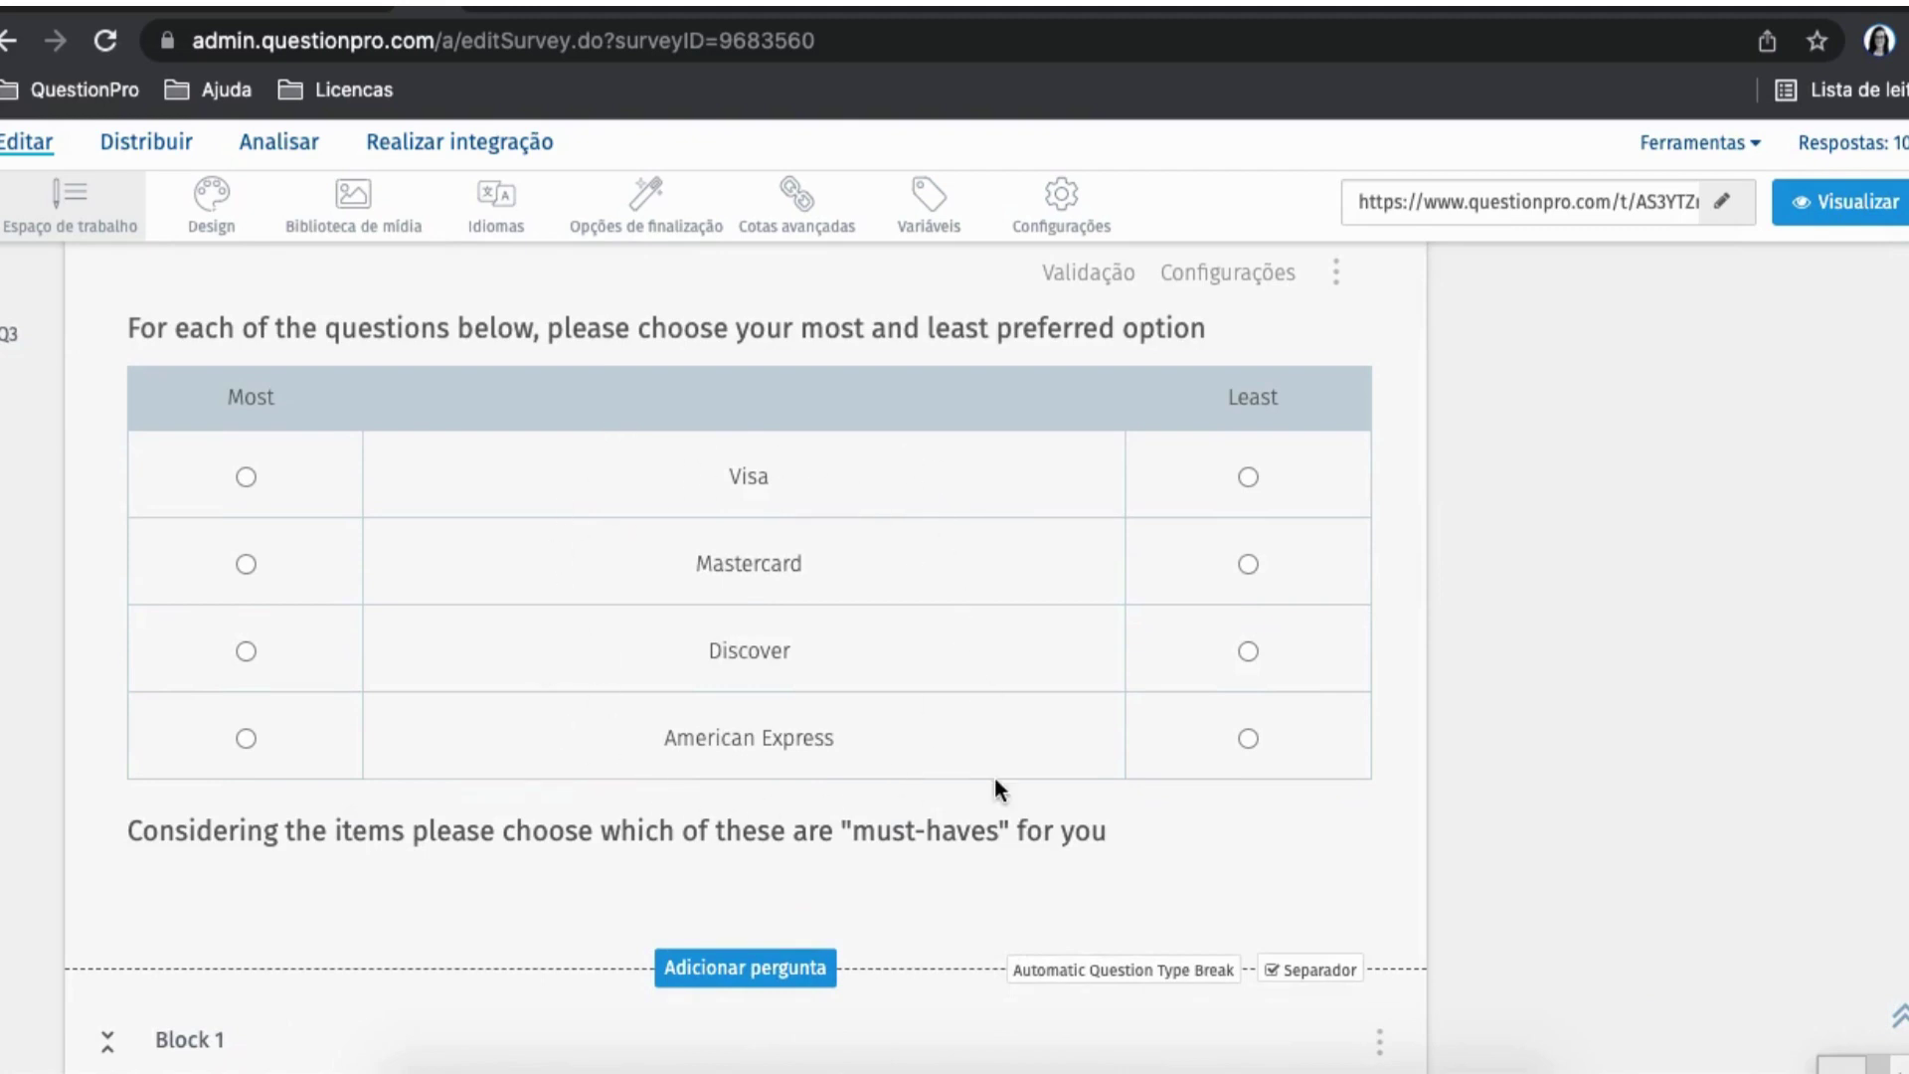
pyautogui.click(1209, 818)
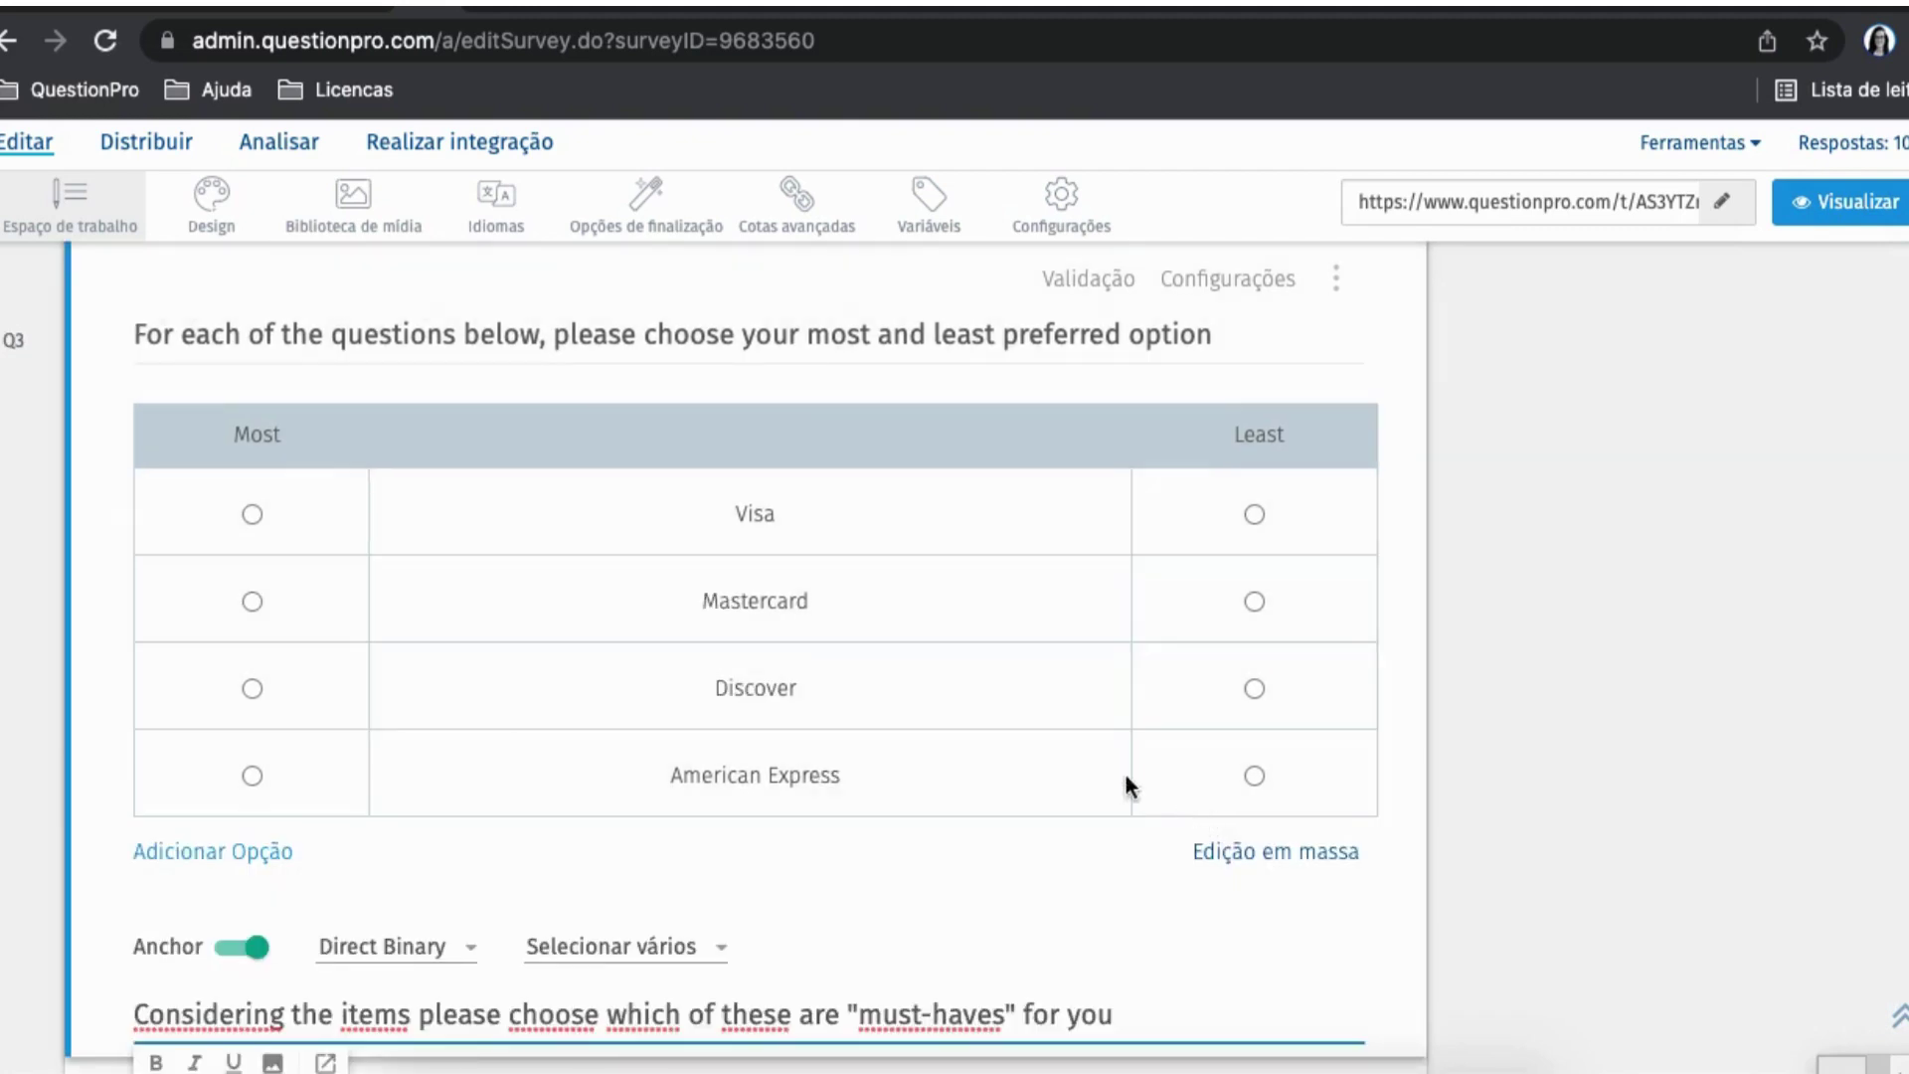
pyautogui.scroll(-1, 994, 776)
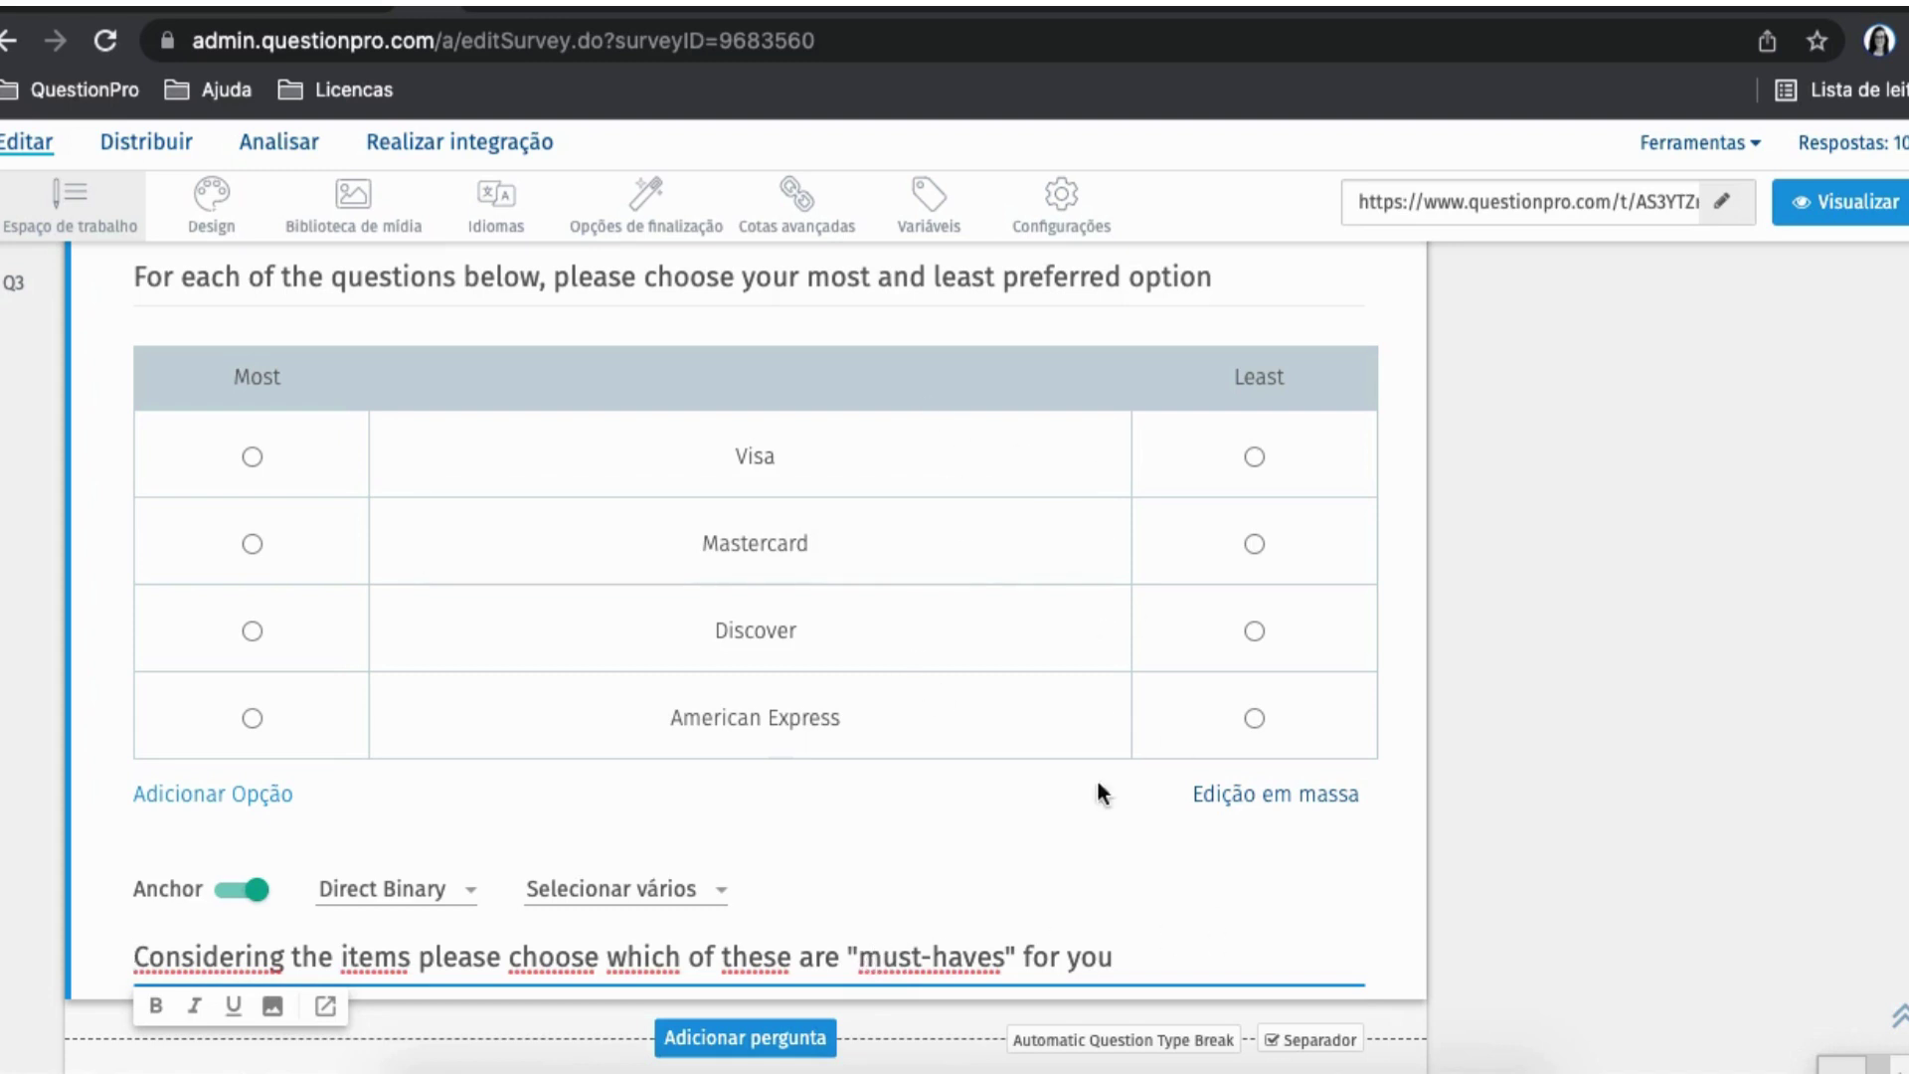
pyautogui.scroll(1, 987, 871)
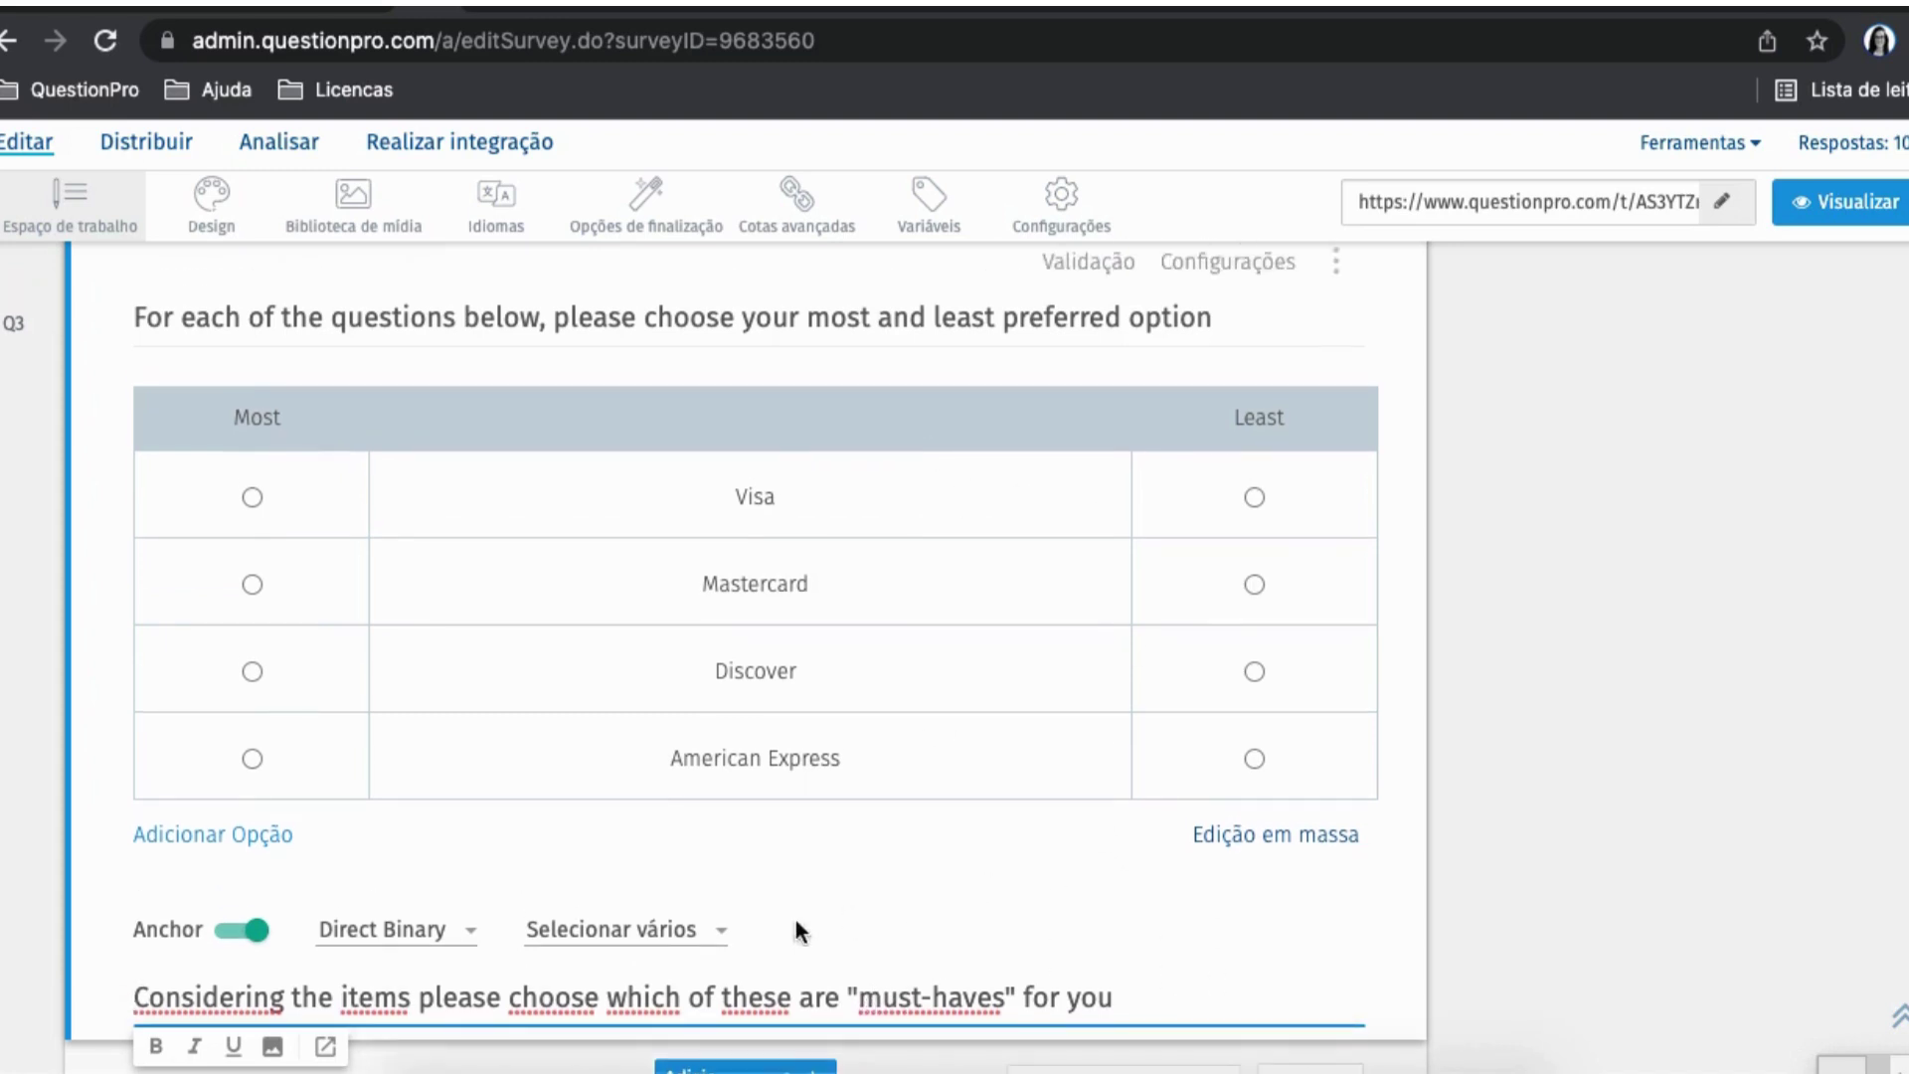
pyautogui.click(678, 933)
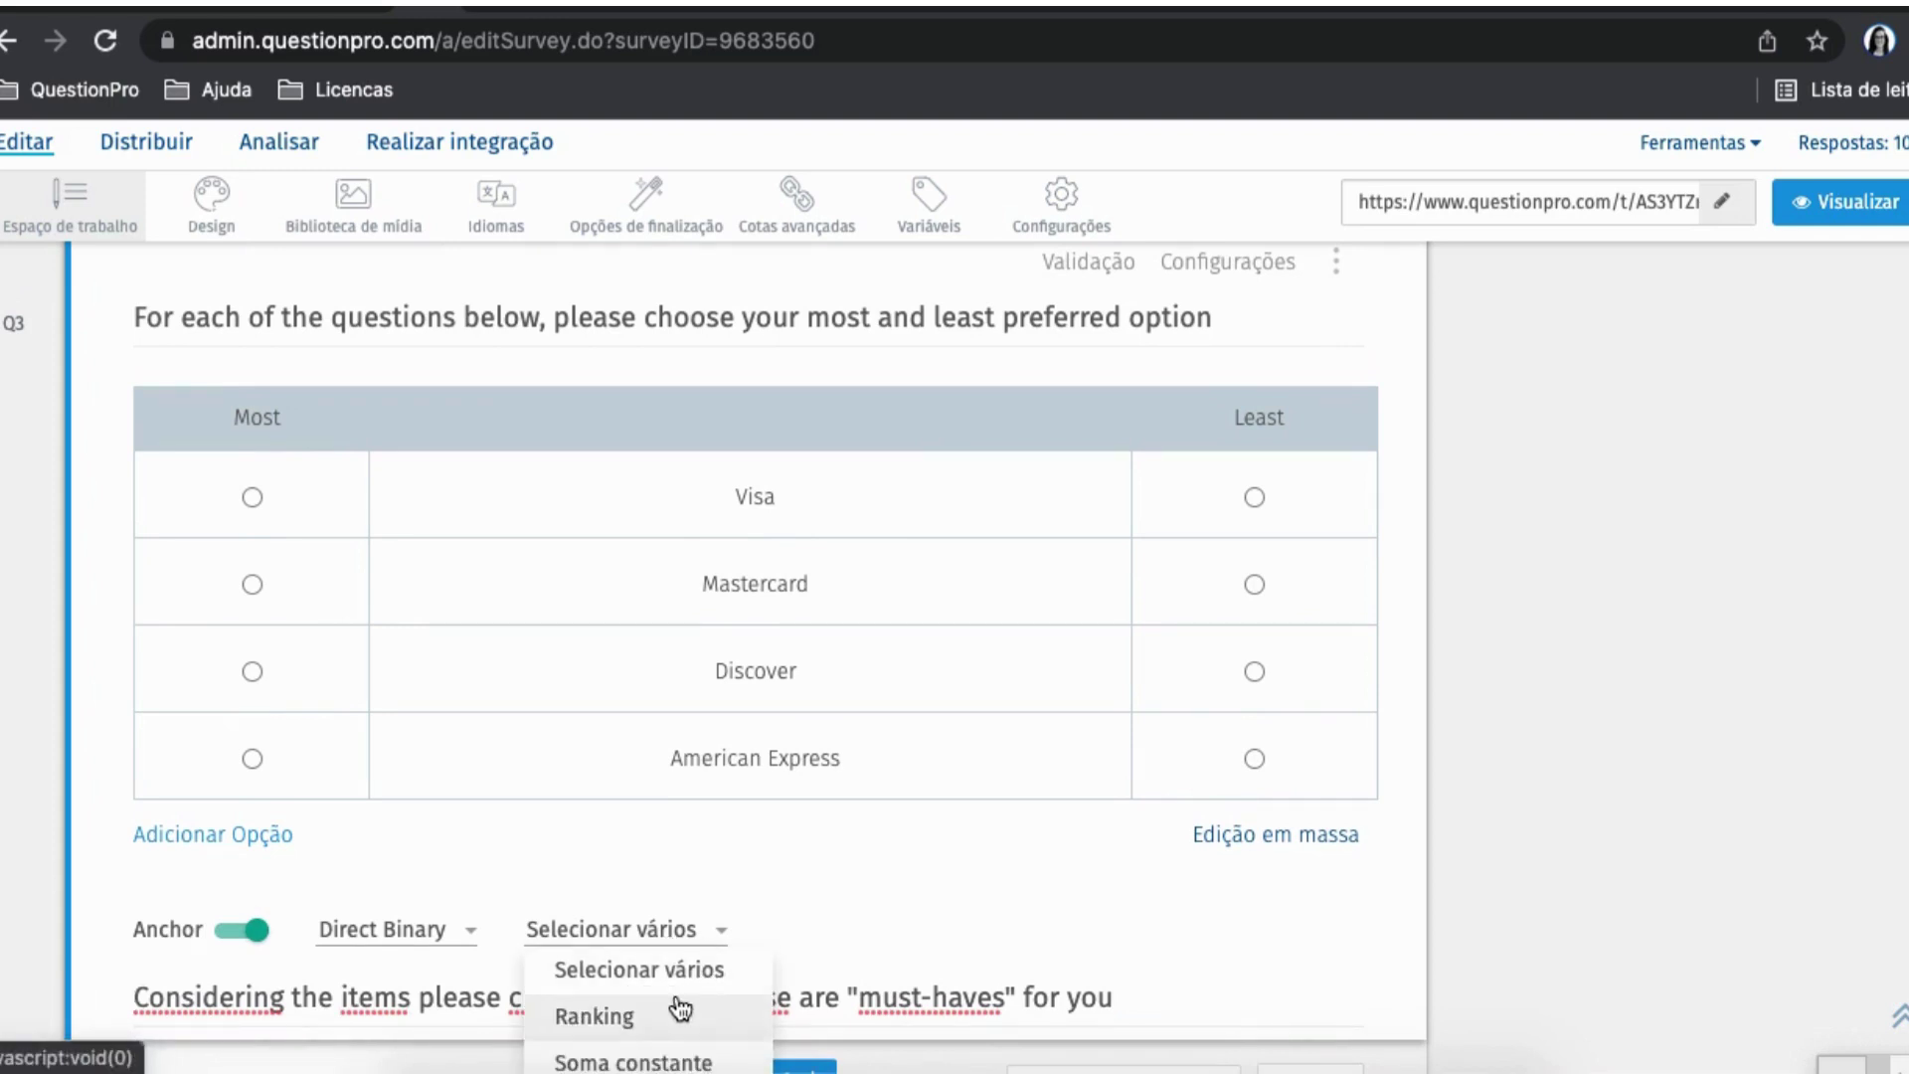
pyautogui.click(1482, 759)
pyautogui.scroll(1, 1325, 768)
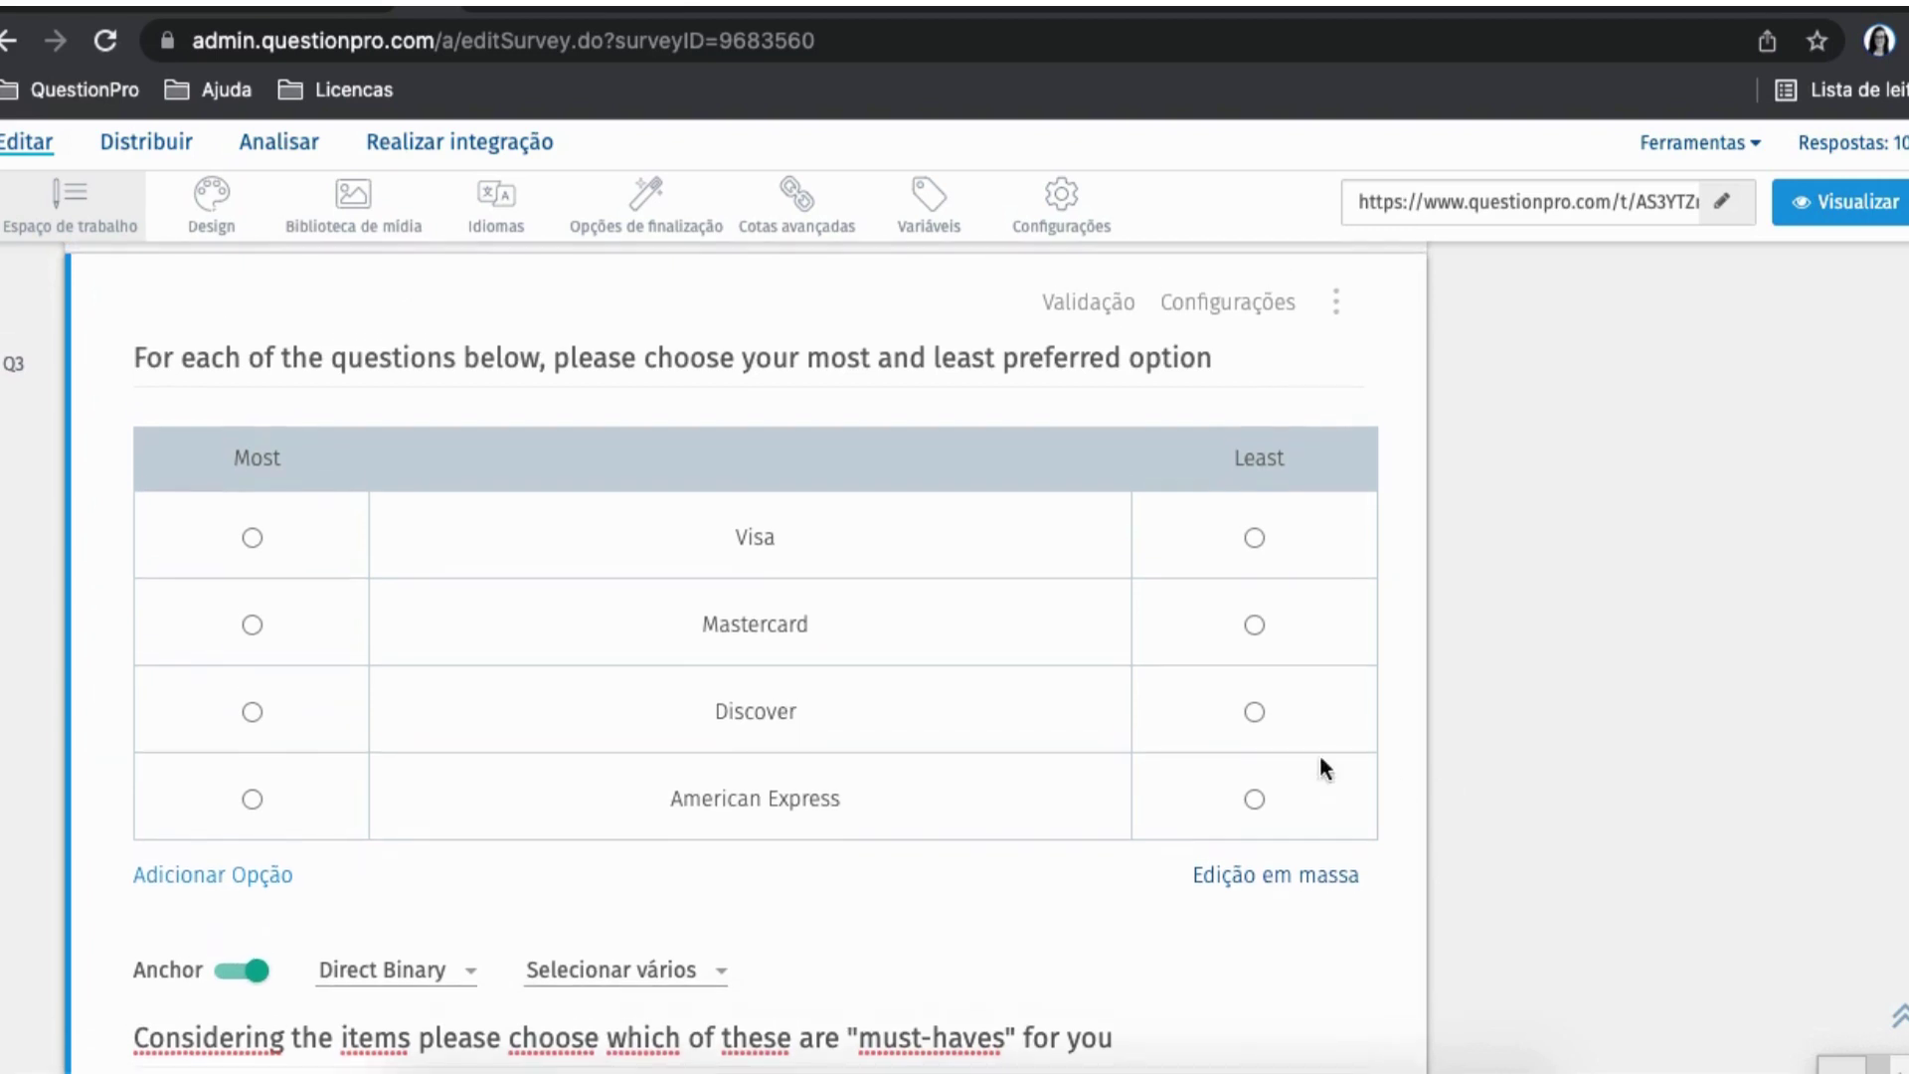
# - Open the Max-Diff settings of Q3 and view the choices for Atributos máximas and Atributos Per-Tarefa
pyautogui.click(1227, 304)
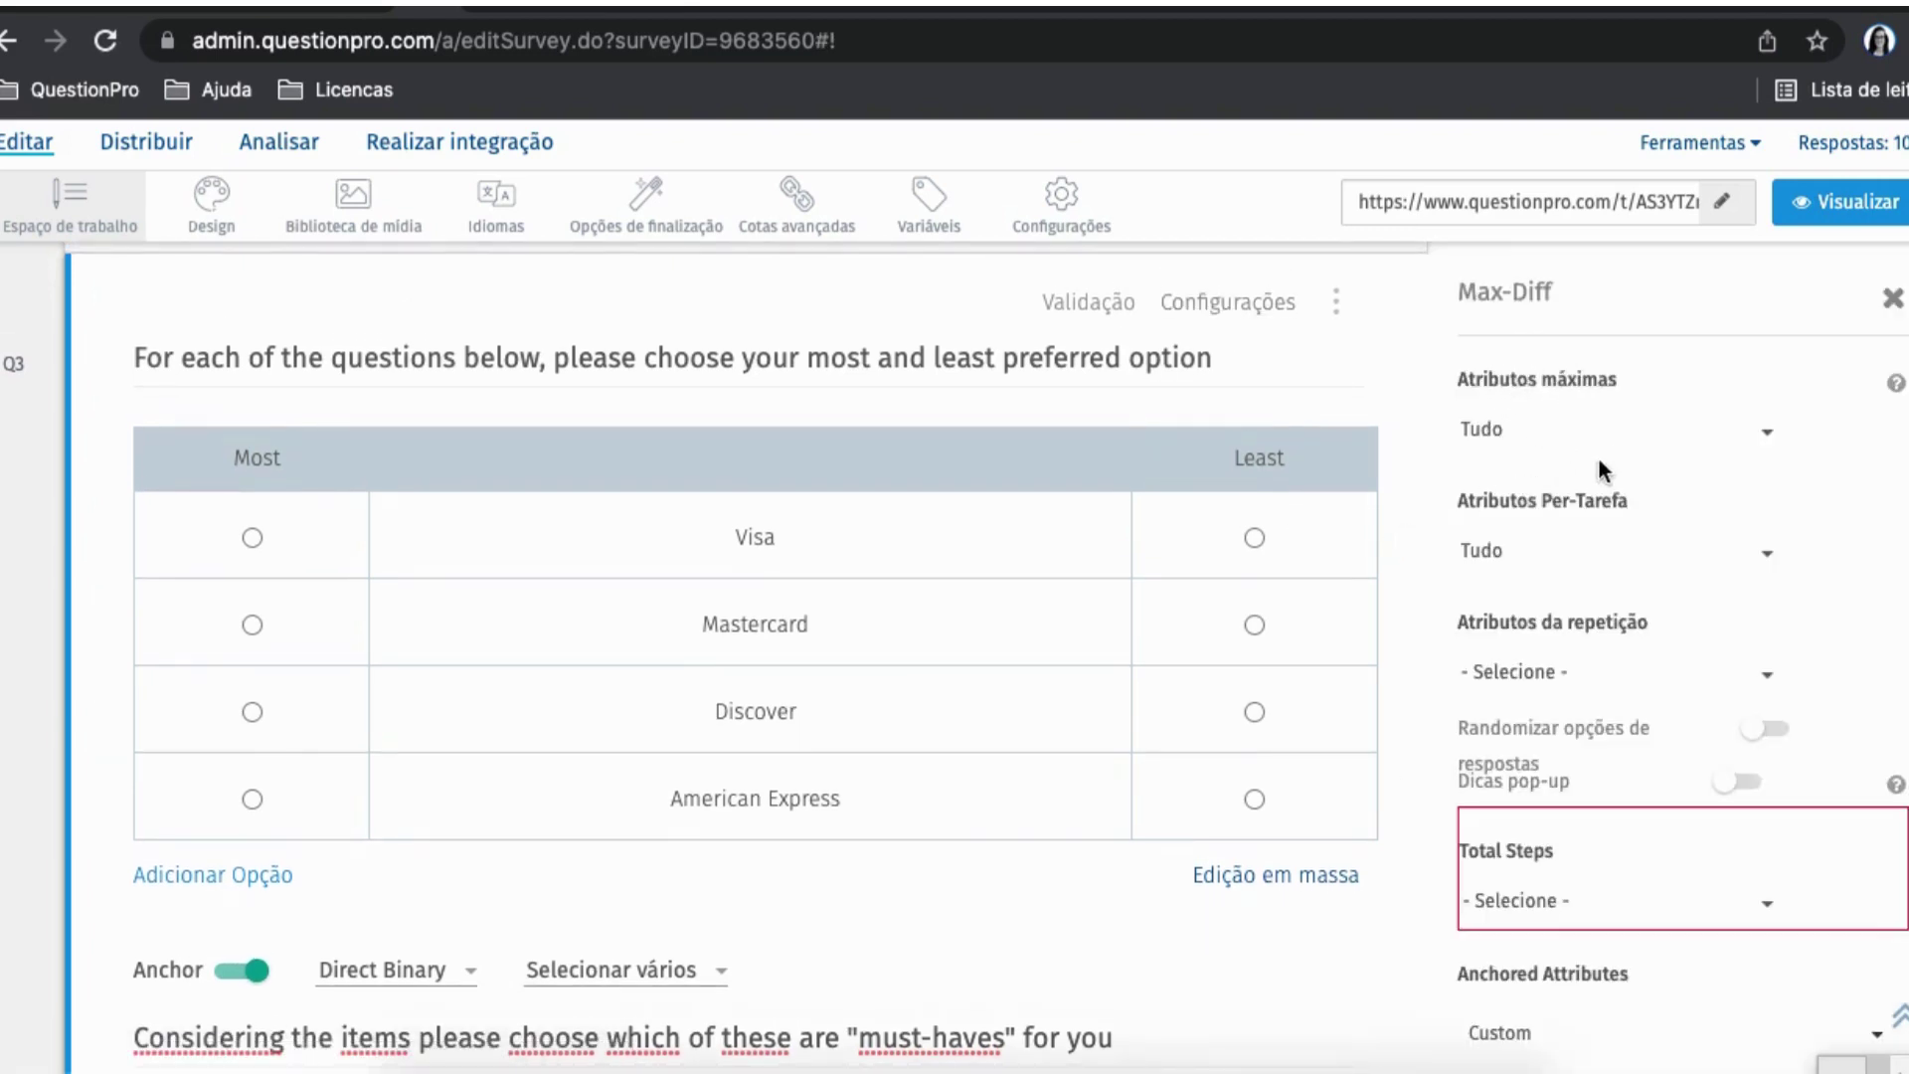
pyautogui.click(1552, 447)
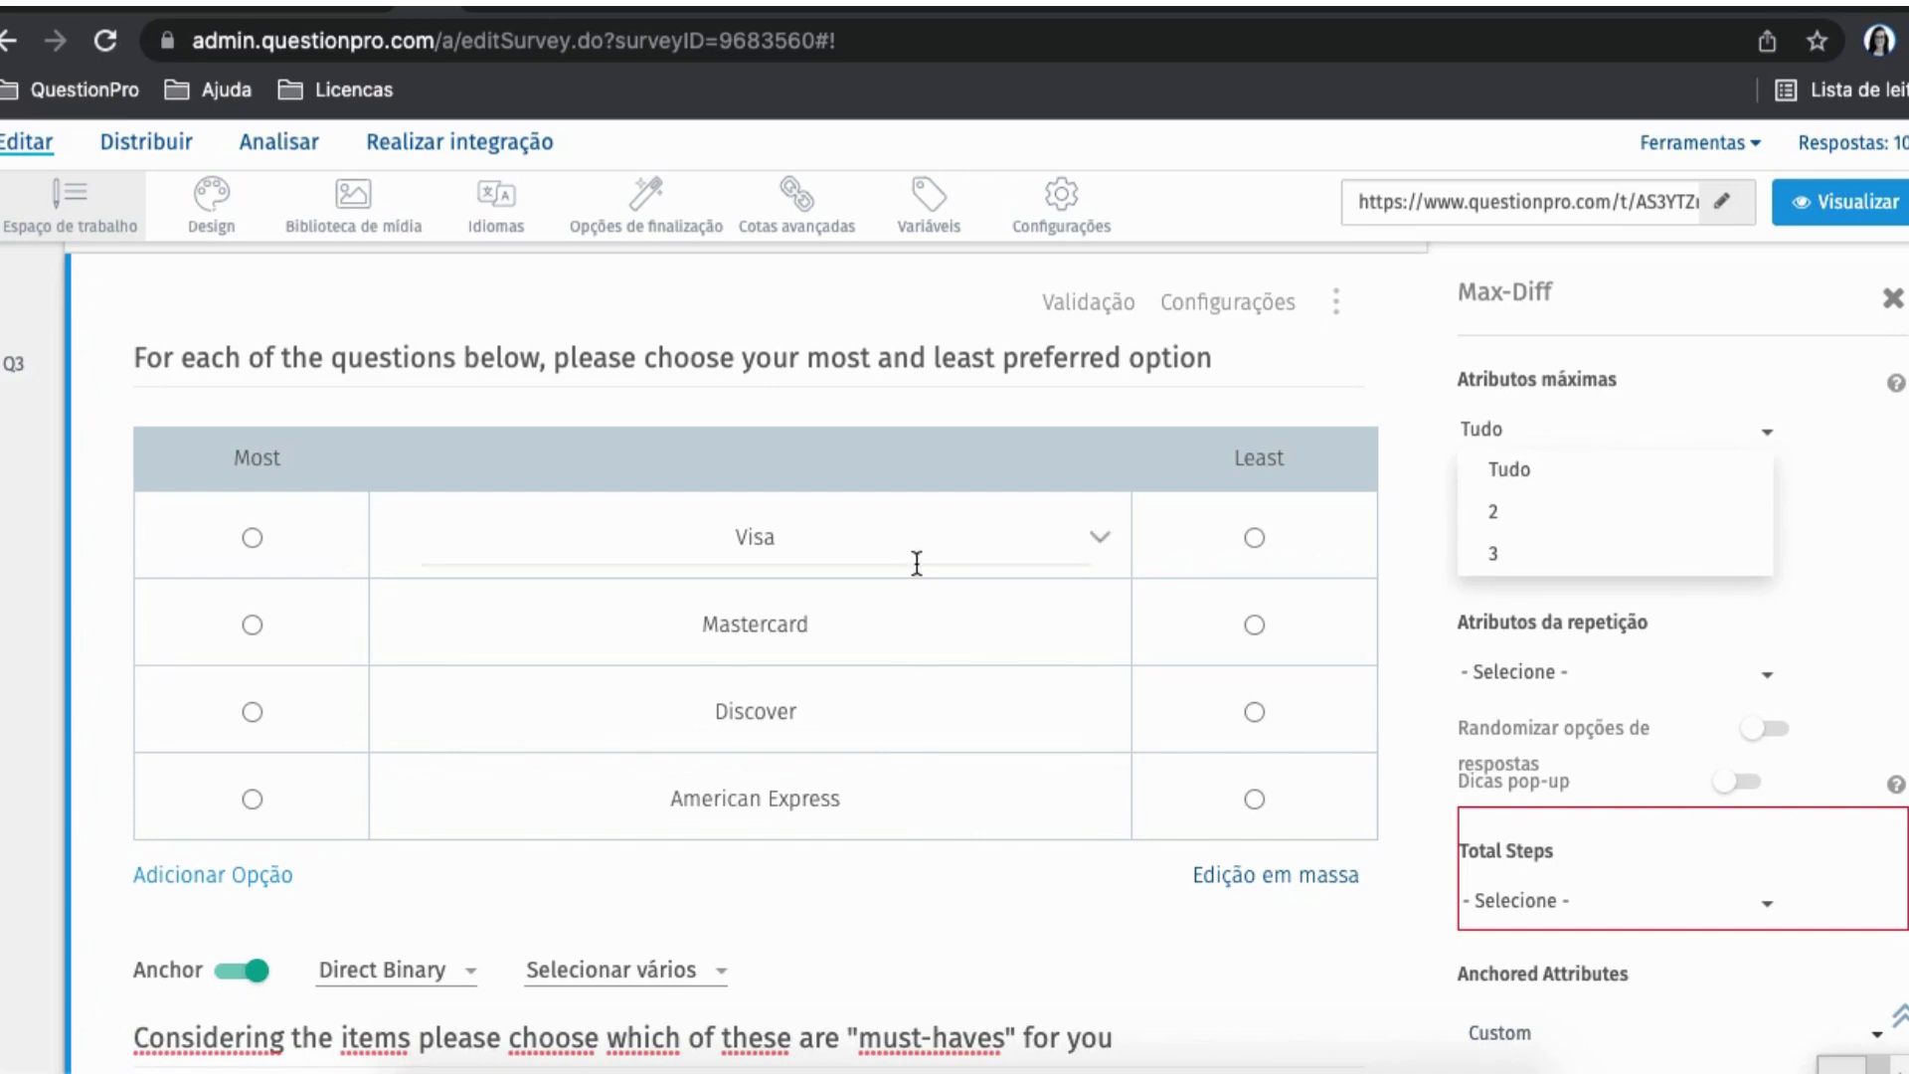
pyautogui.click(1892, 495)
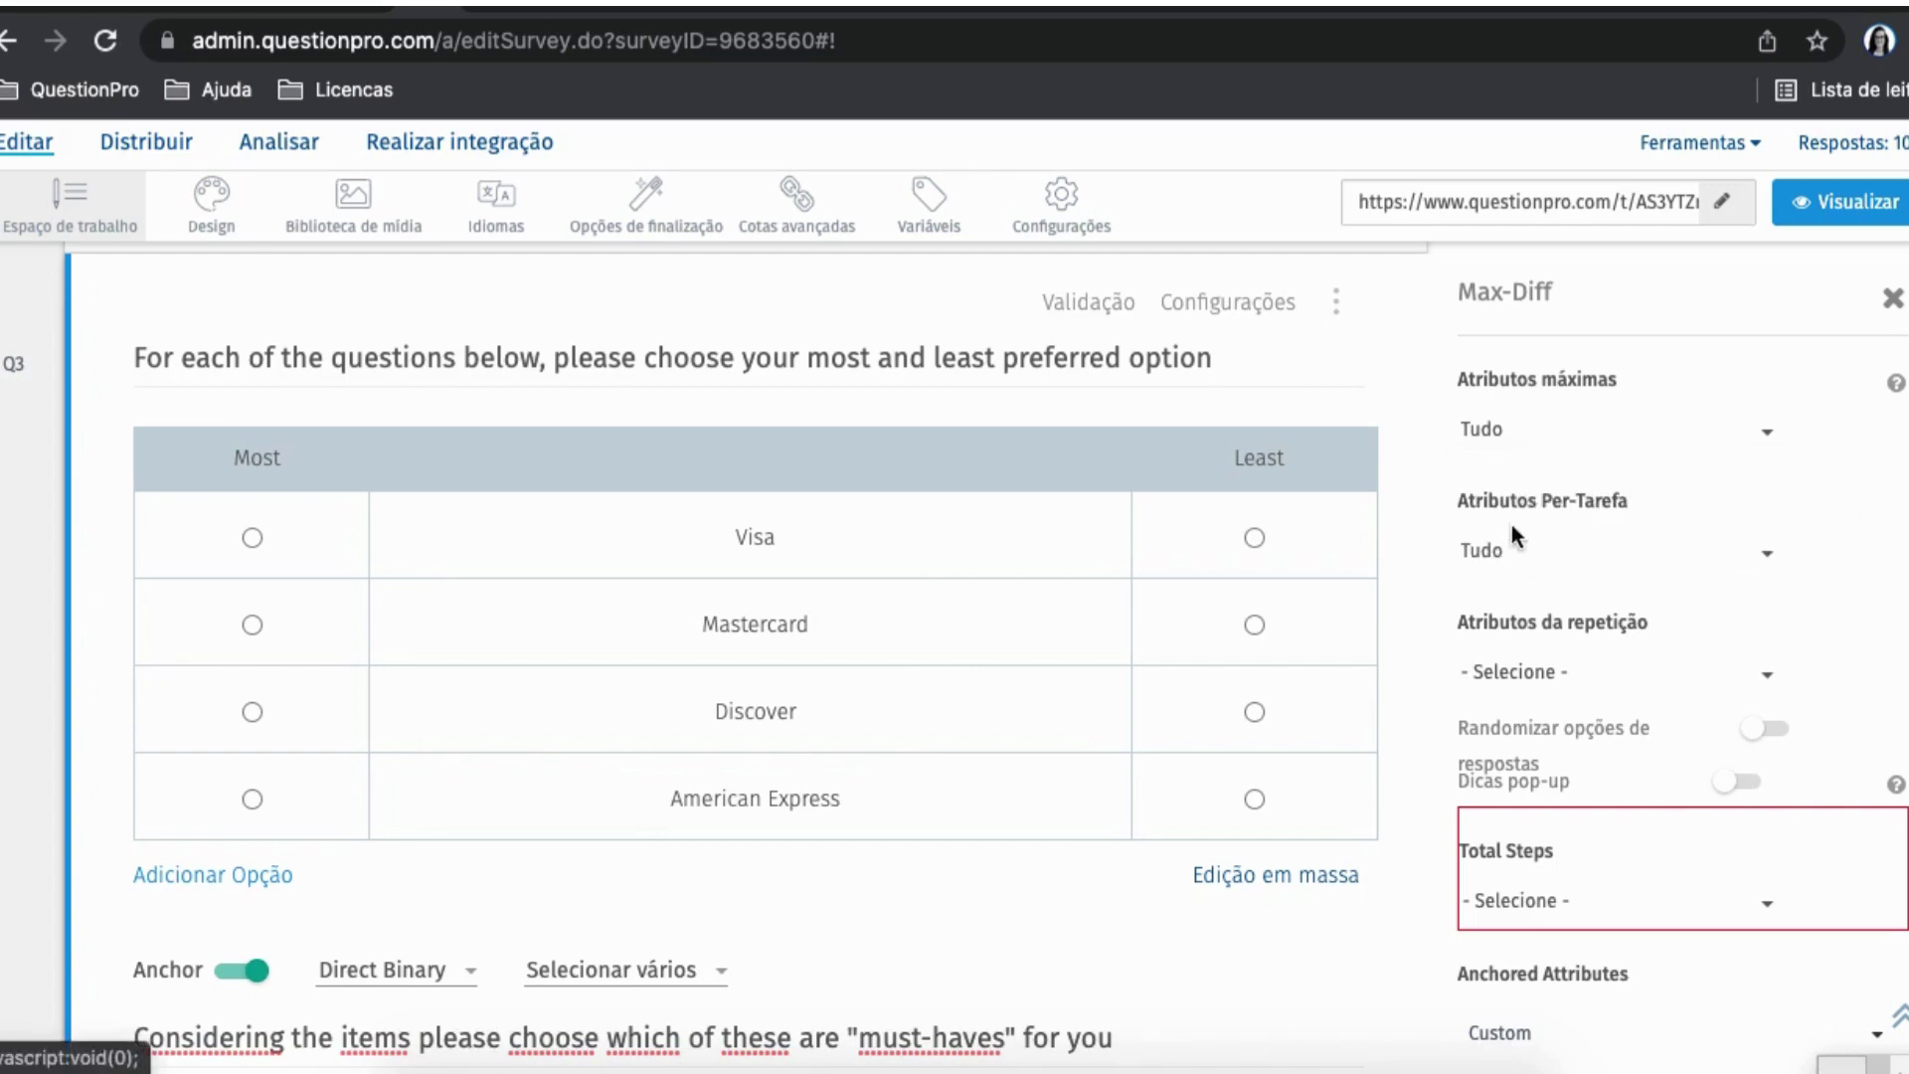
pyautogui.click(1557, 559)
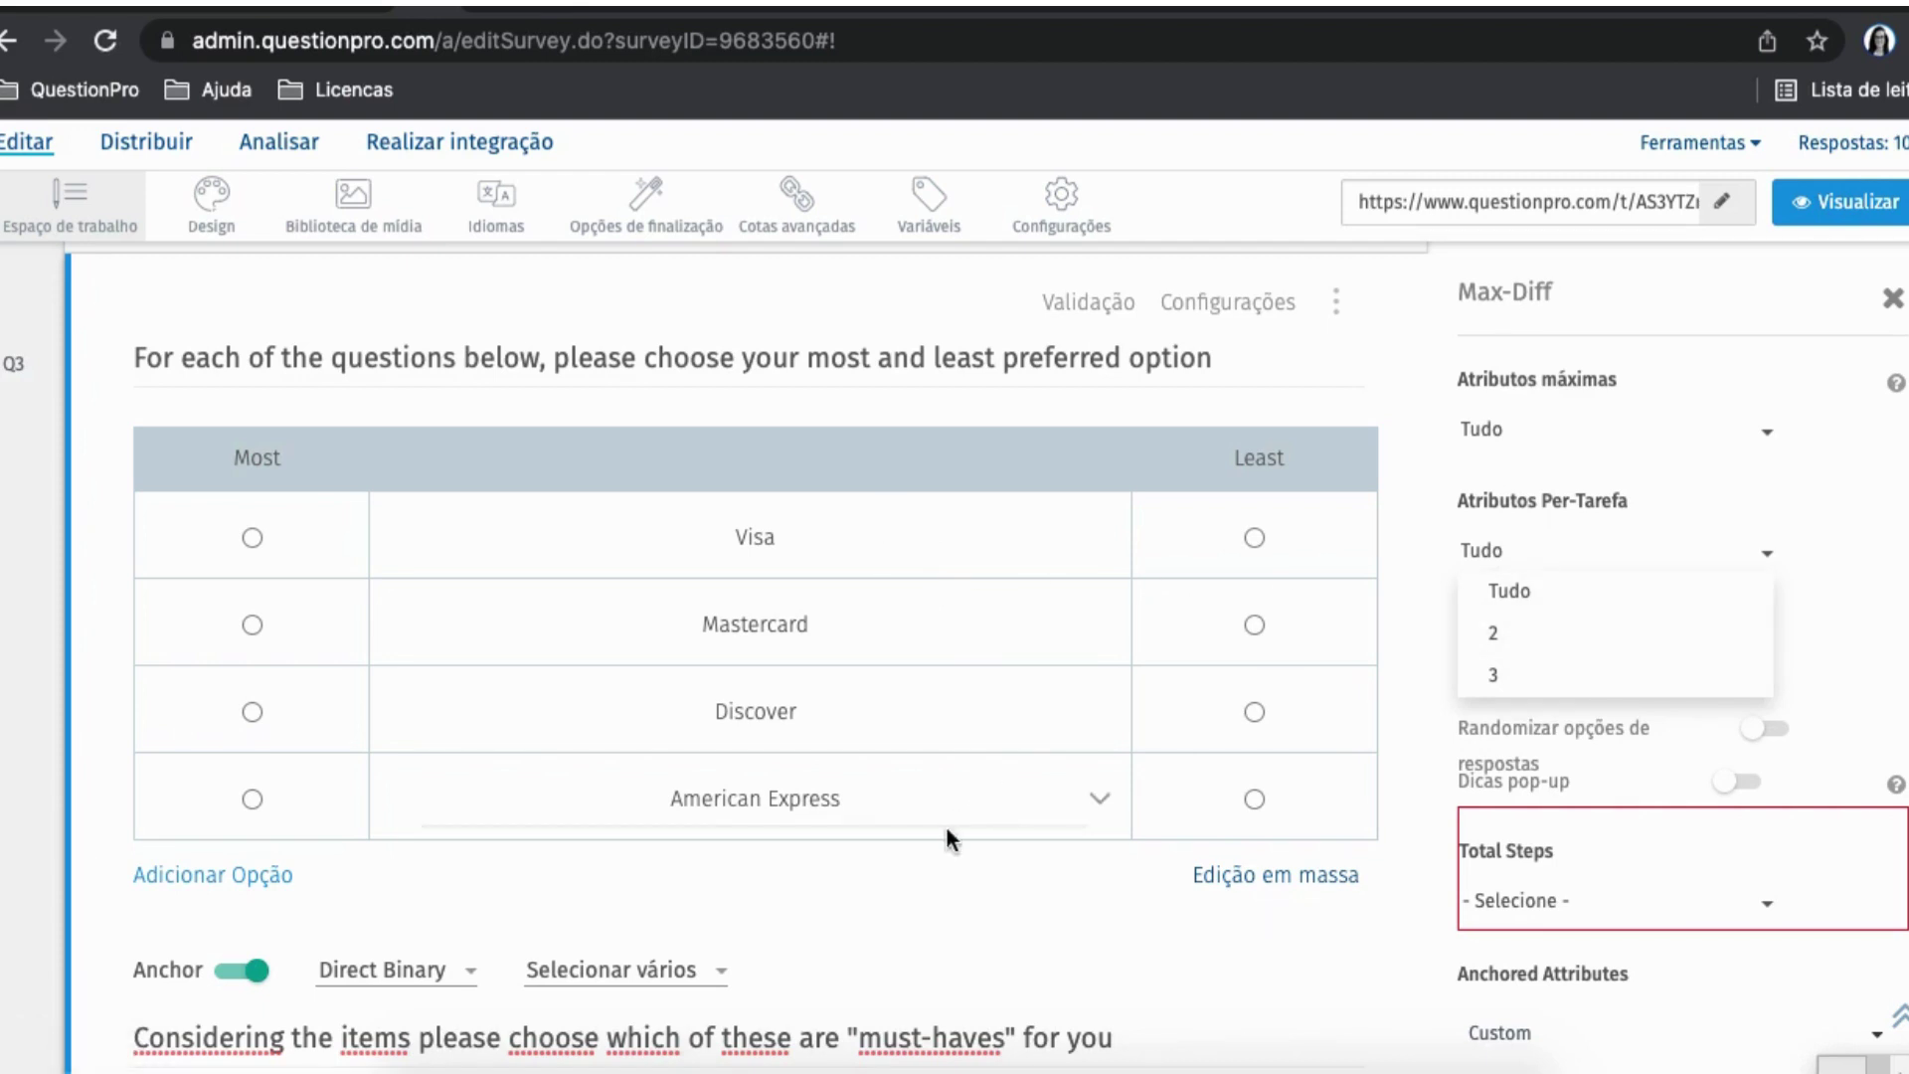
pyautogui.click(1899, 517)
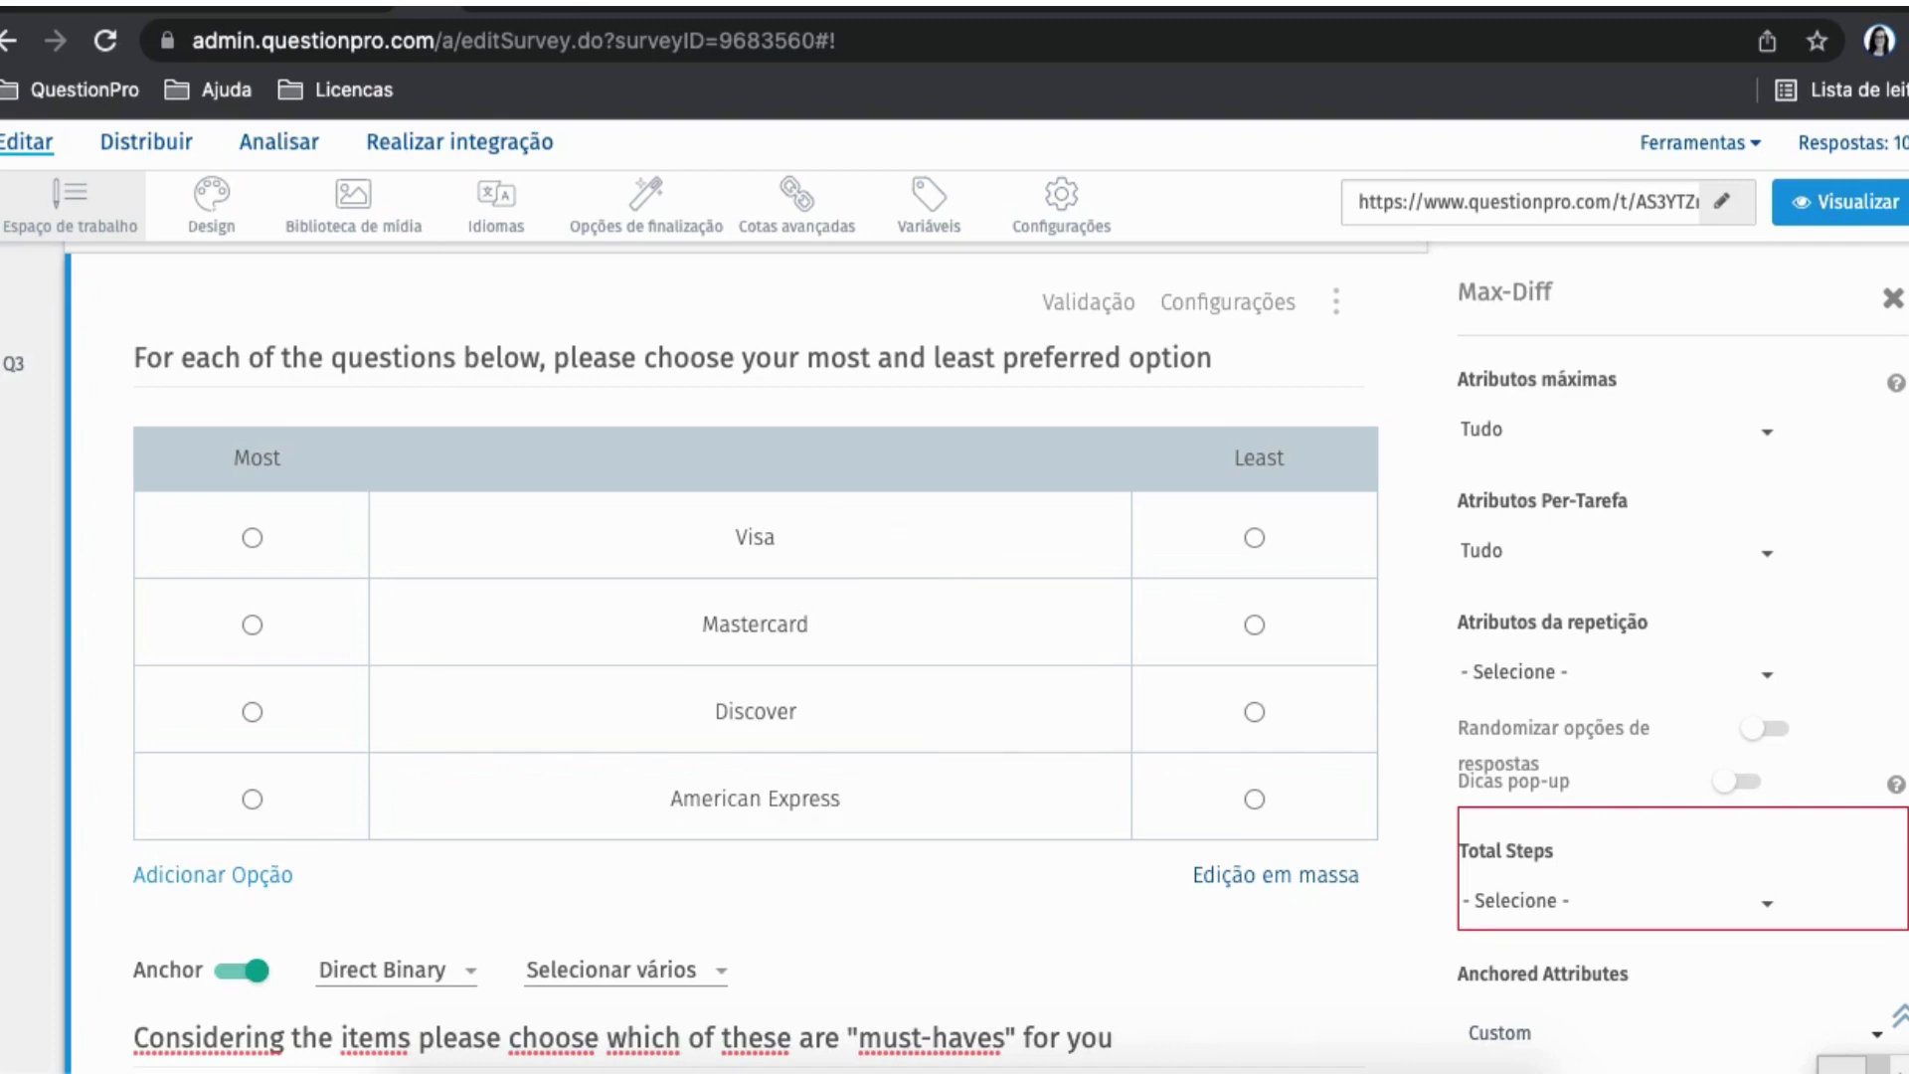
# - Check which attributes are selected for the Custom anchored attributes of Q3, and close the Max-Diff settings
pyautogui.scroll(-3, 1899, 598)
pyautogui.scroll(-1, 1899, 597)
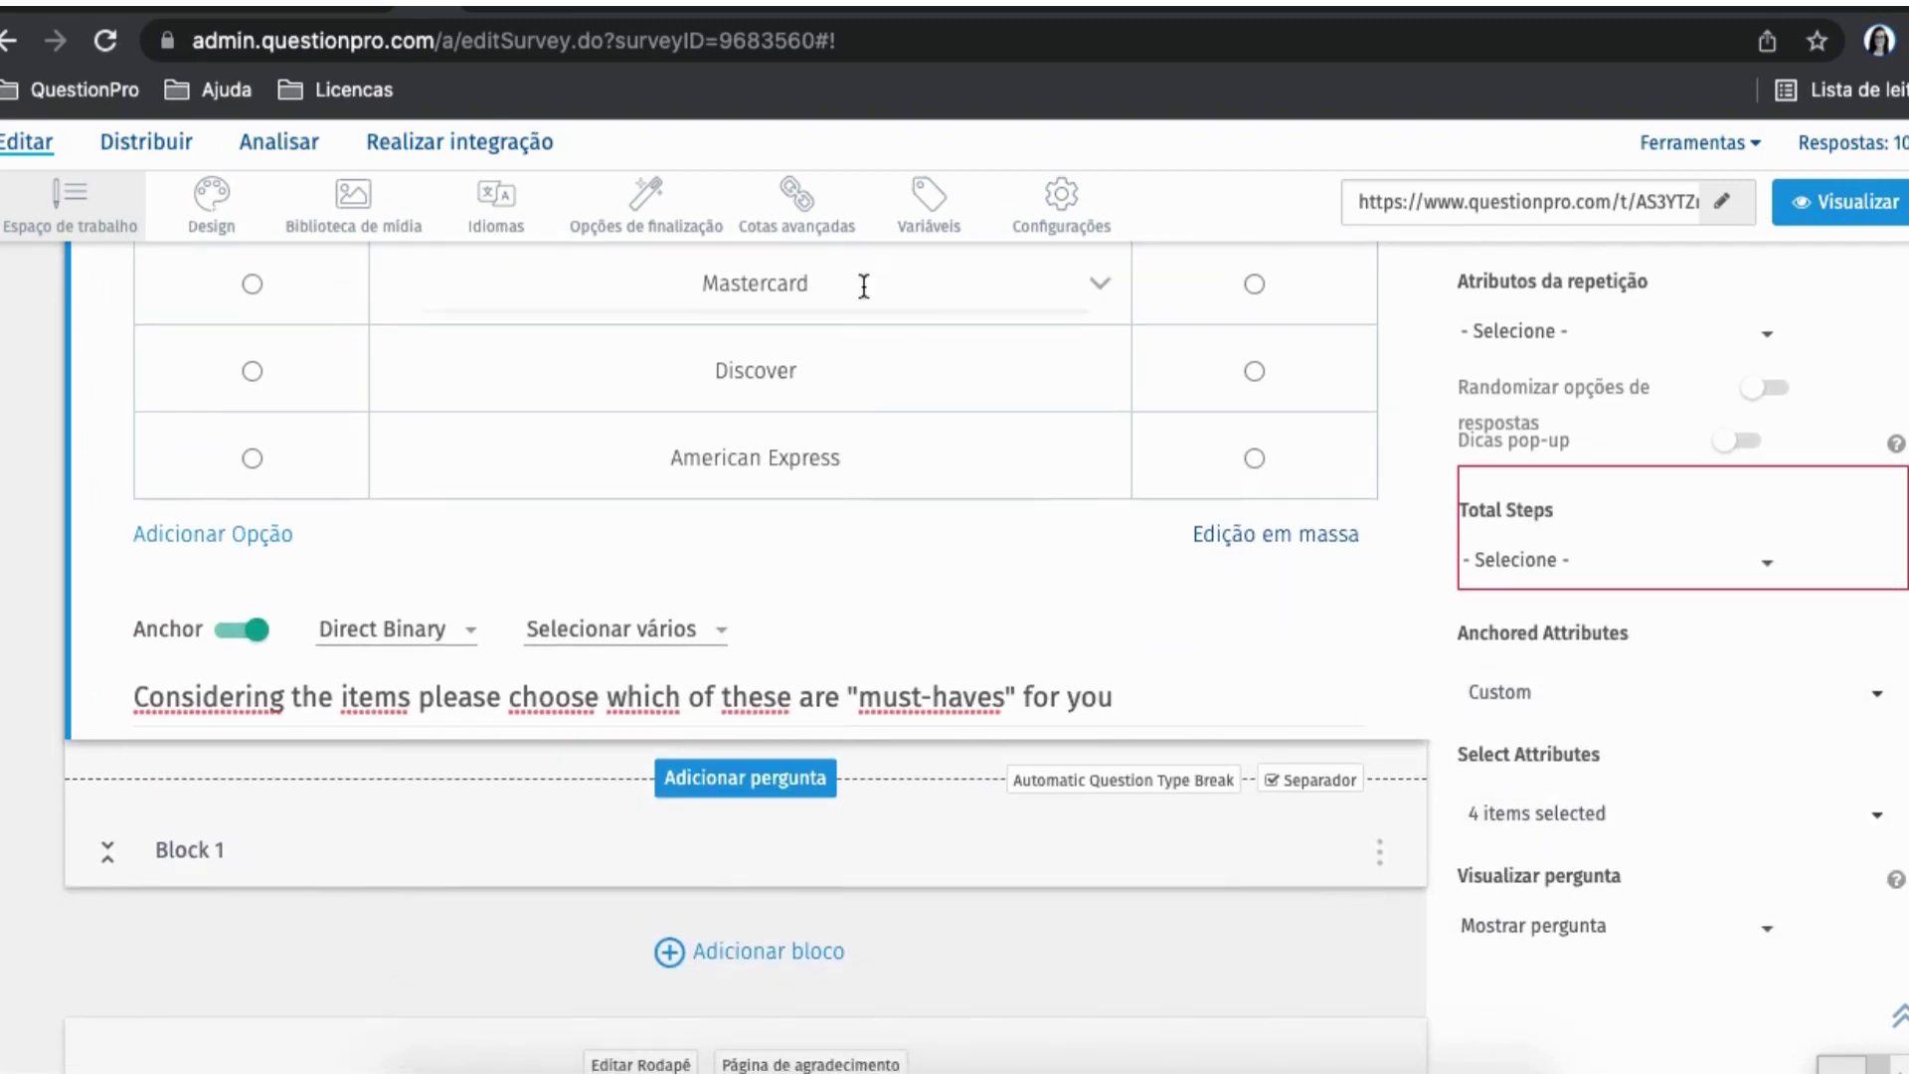
pyautogui.click(1519, 833)
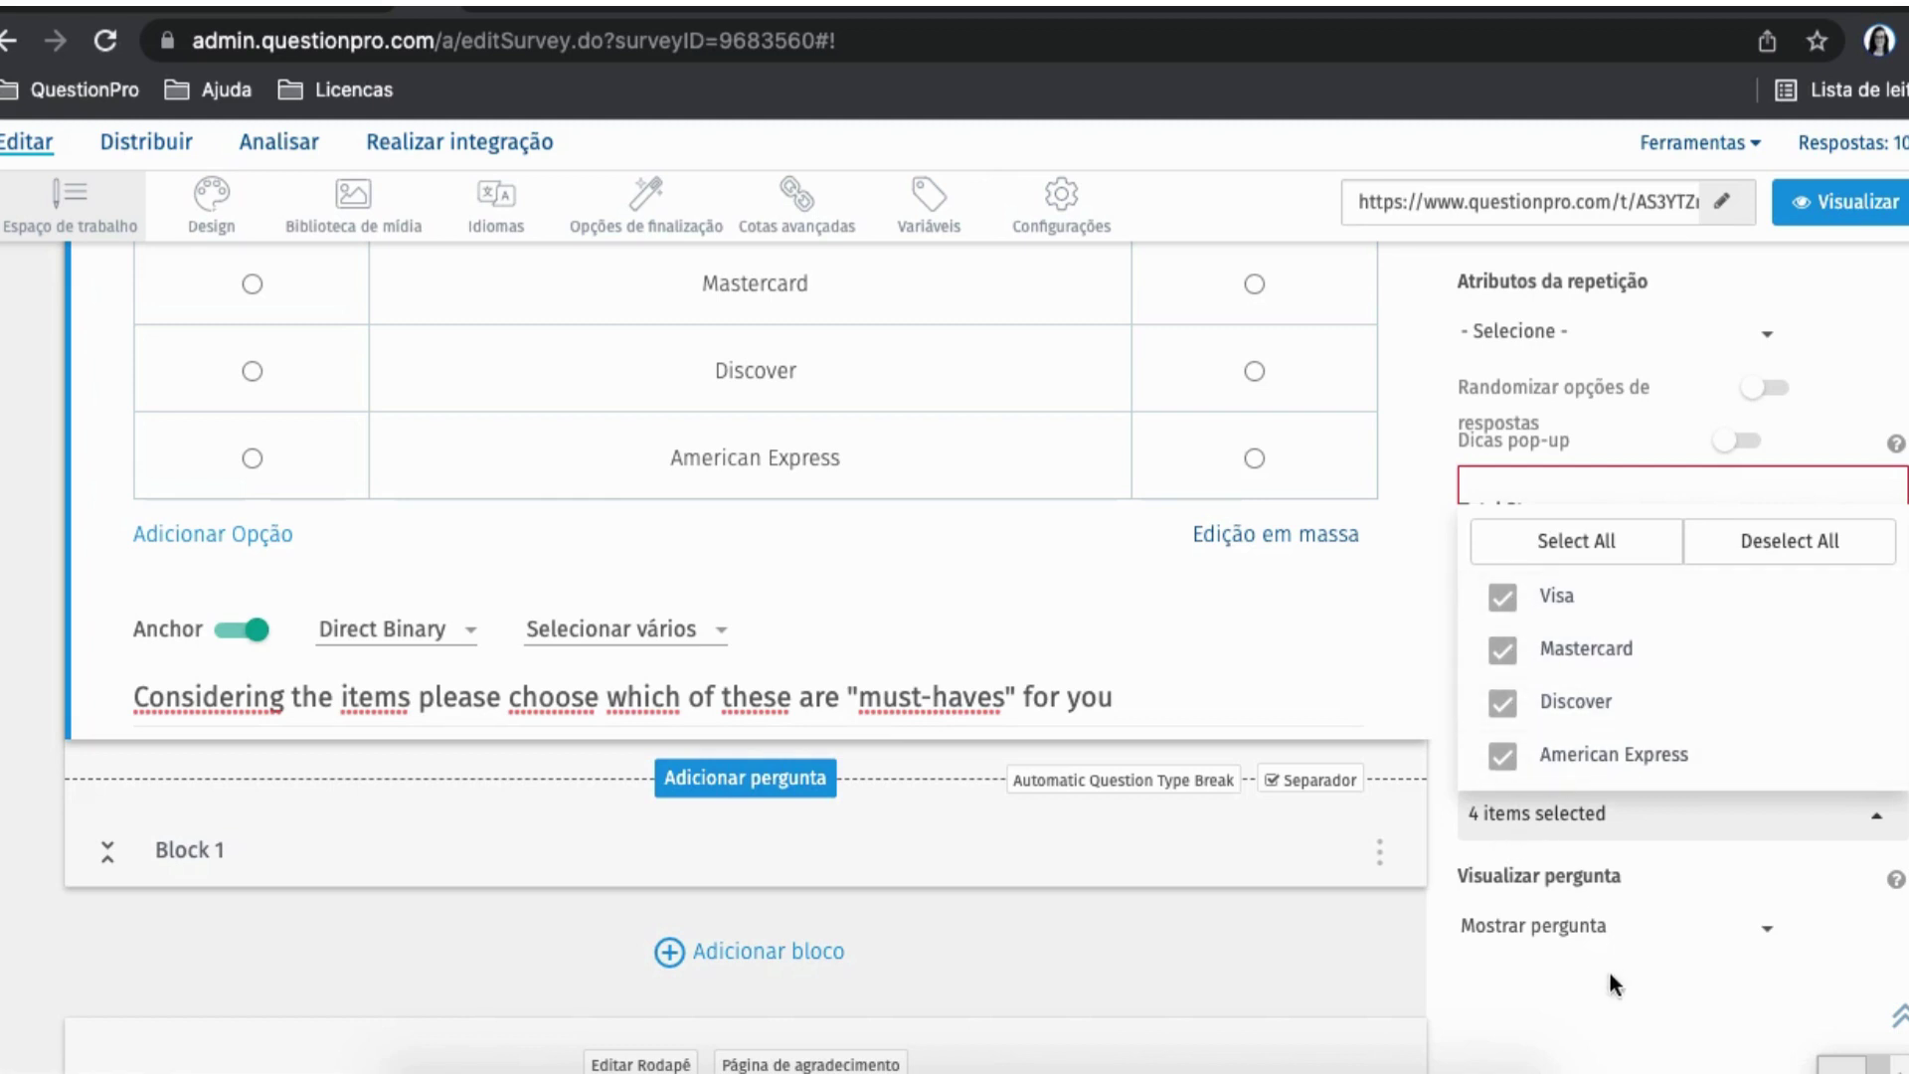
pyautogui.click(1706, 861)
pyautogui.scroll(3, 1706, 861)
pyautogui.scroll(3, 1879, 396)
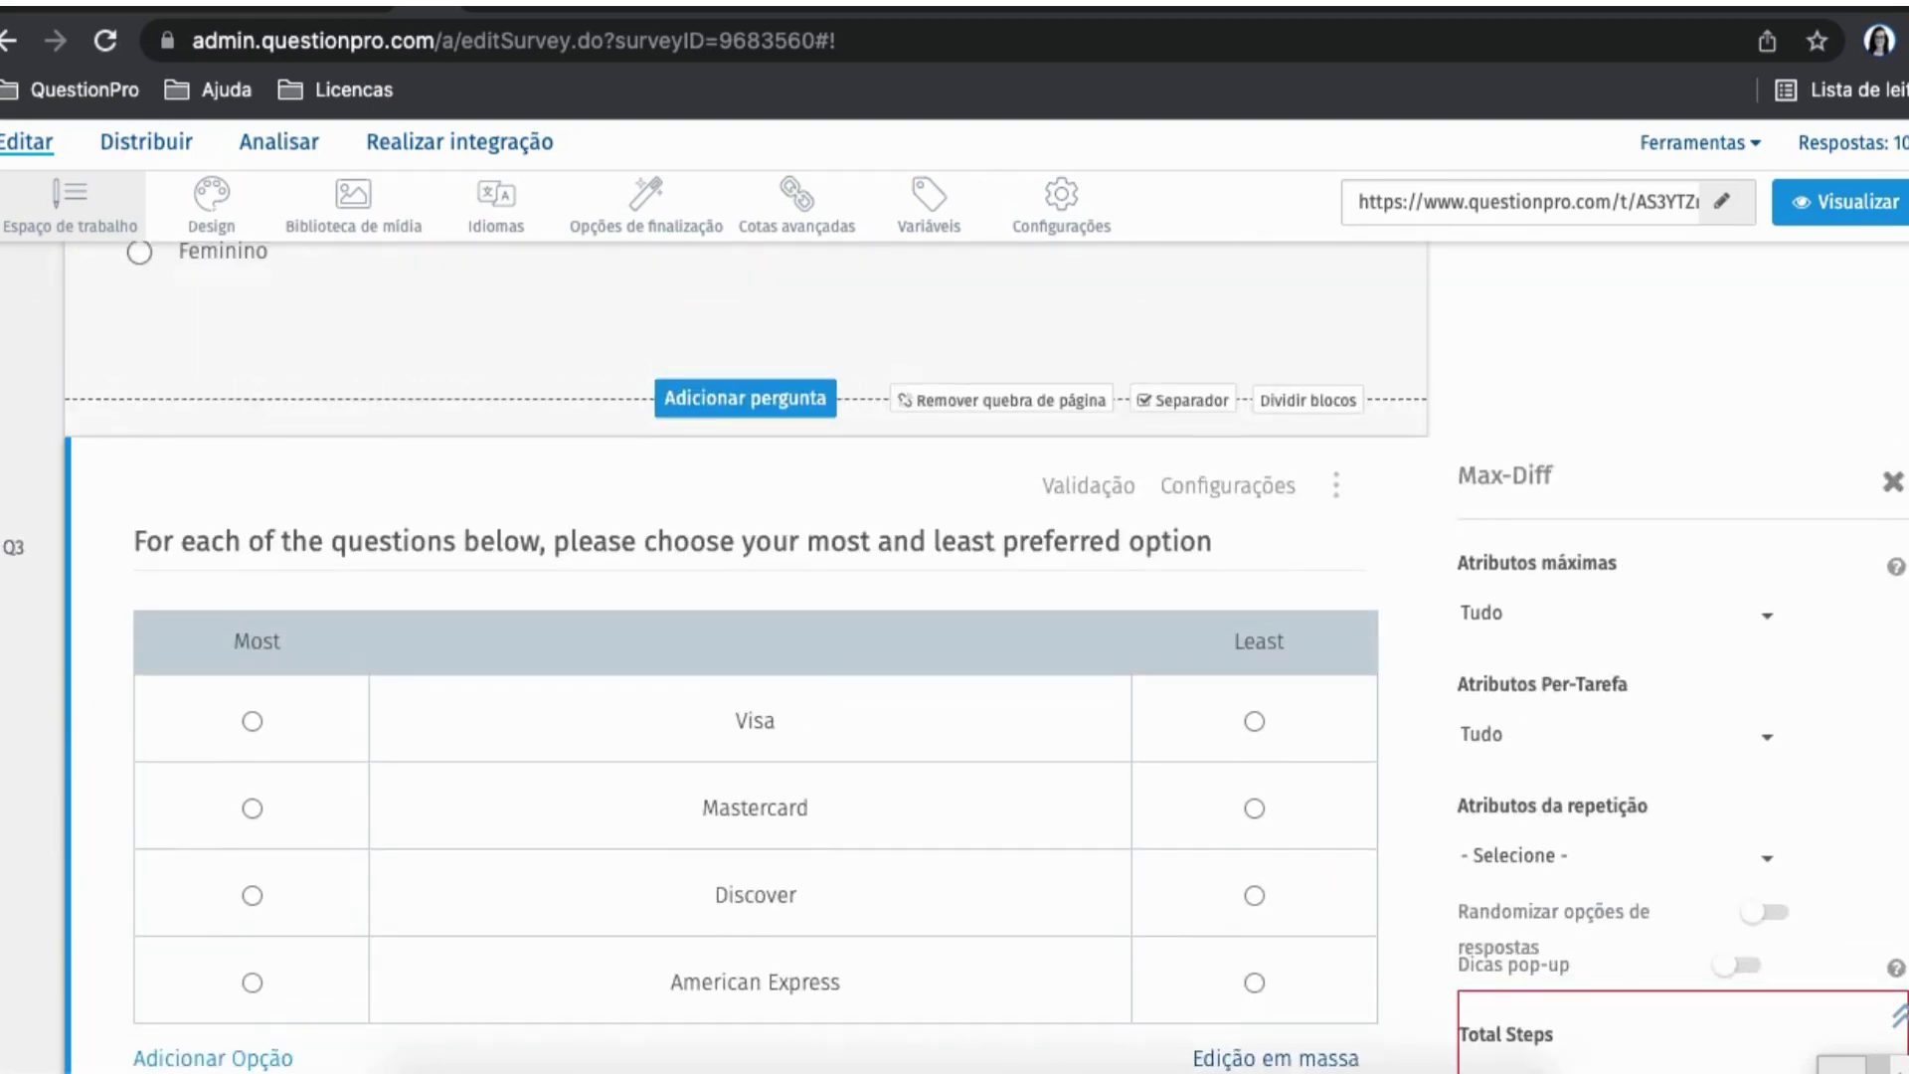
pyautogui.click(1892, 484)
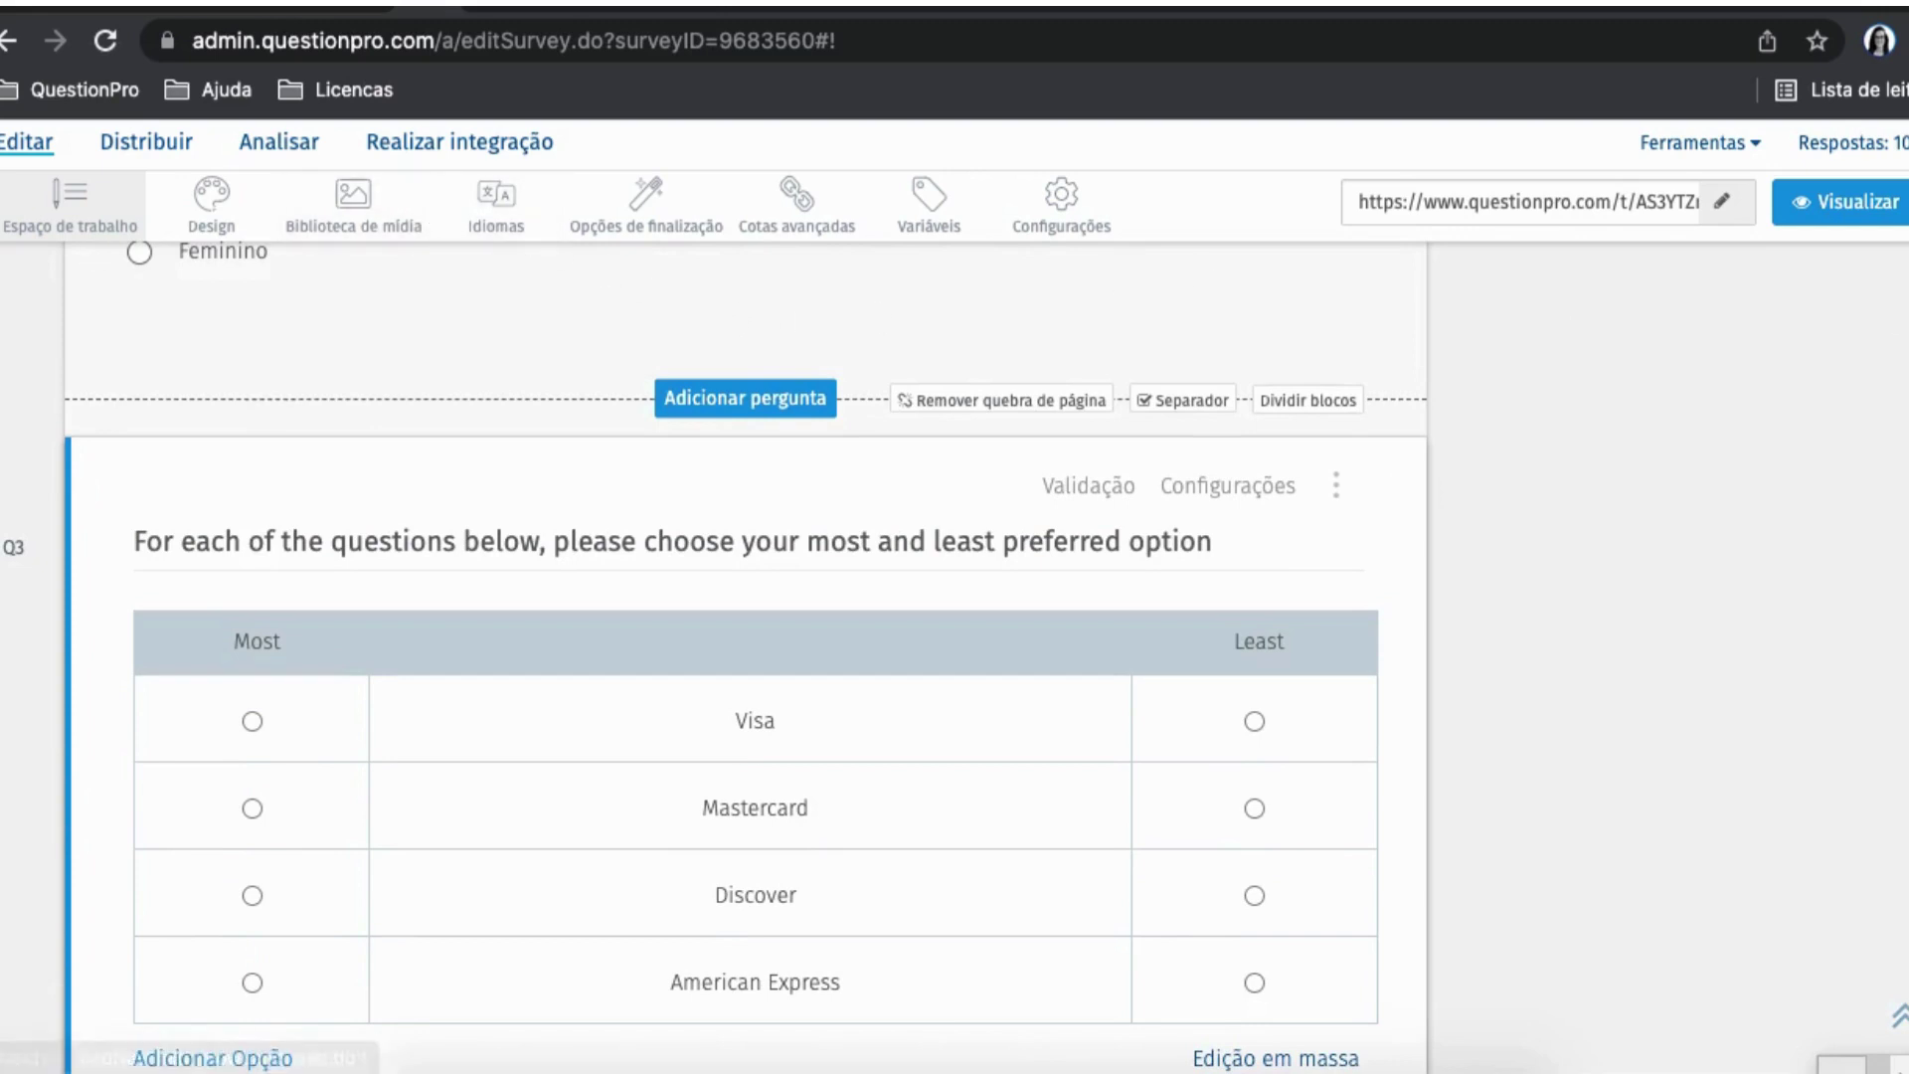
# - Open the survey's analysis dashboard and examine the response summary and the results for nationality and gender
pyautogui.click(278, 142)
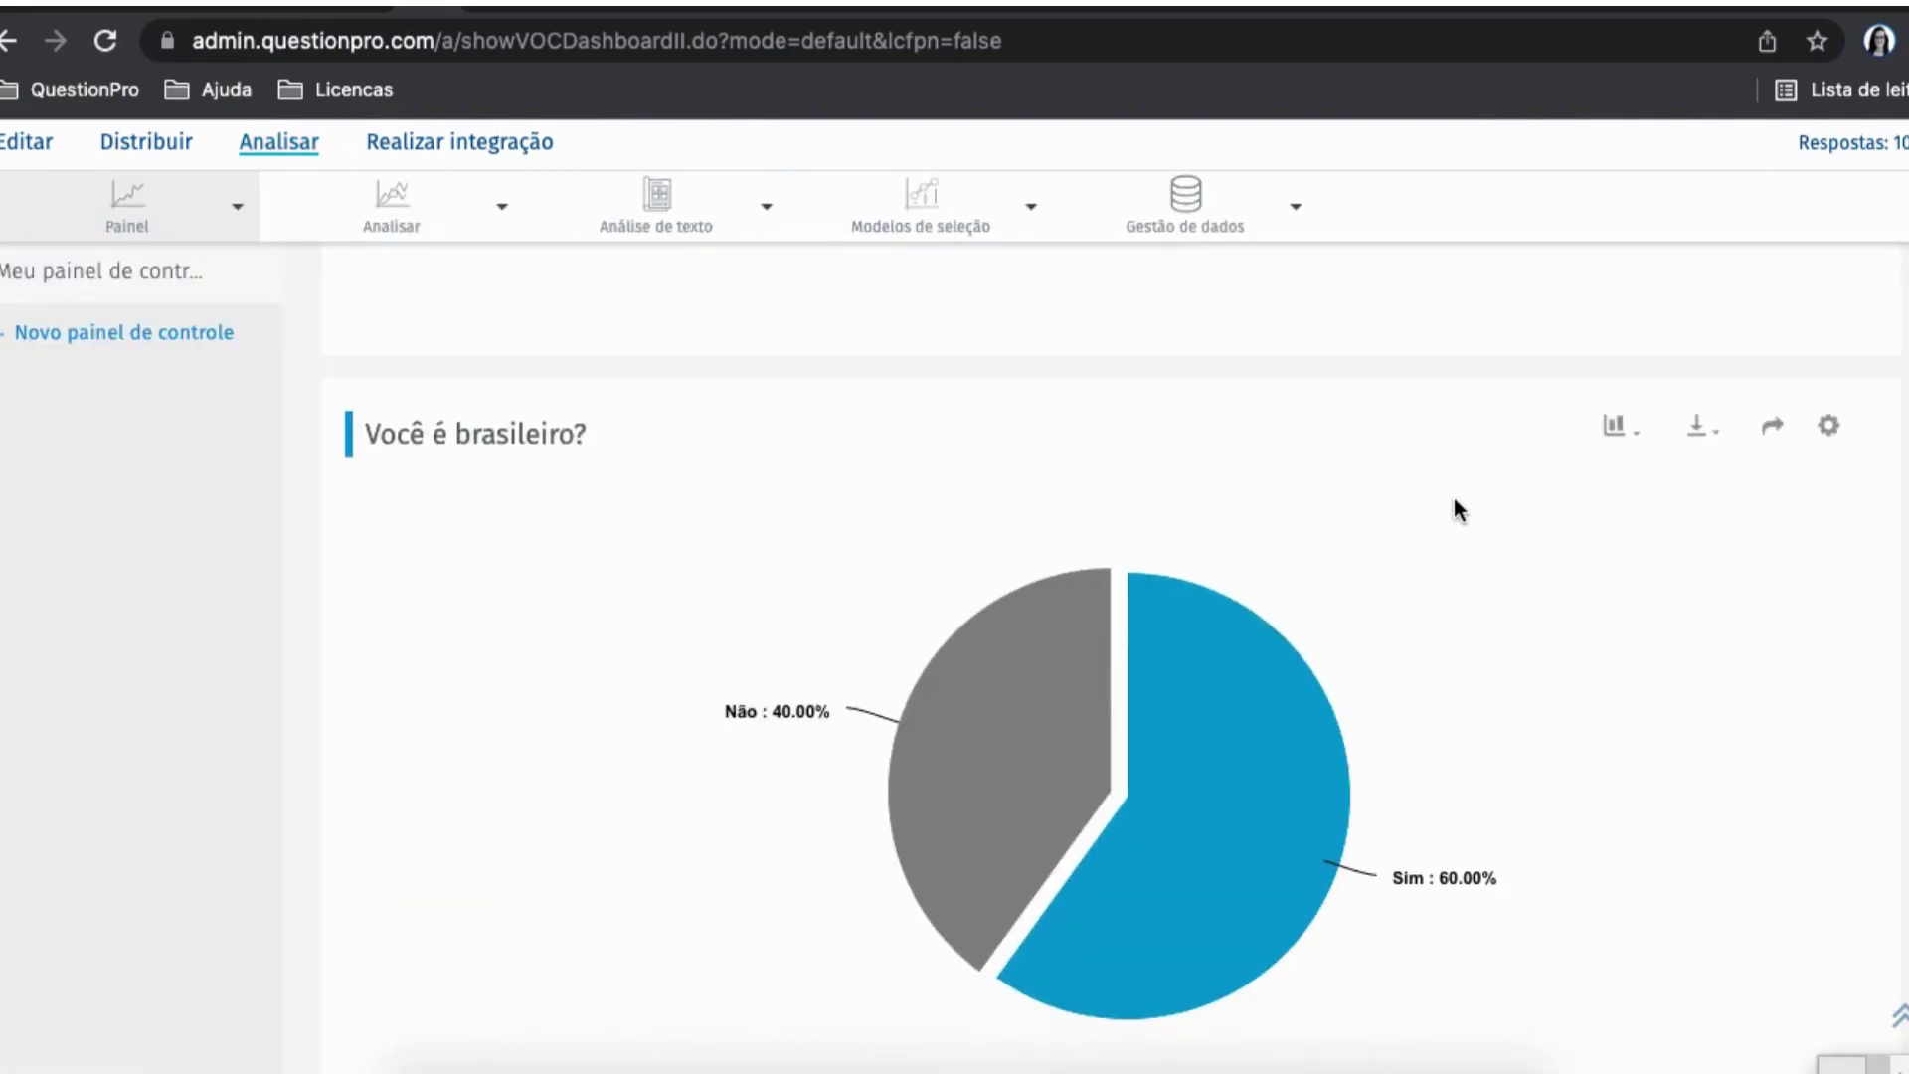
pyautogui.scroll(-1, 1412, 507)
pyautogui.scroll(8, 215, 615)
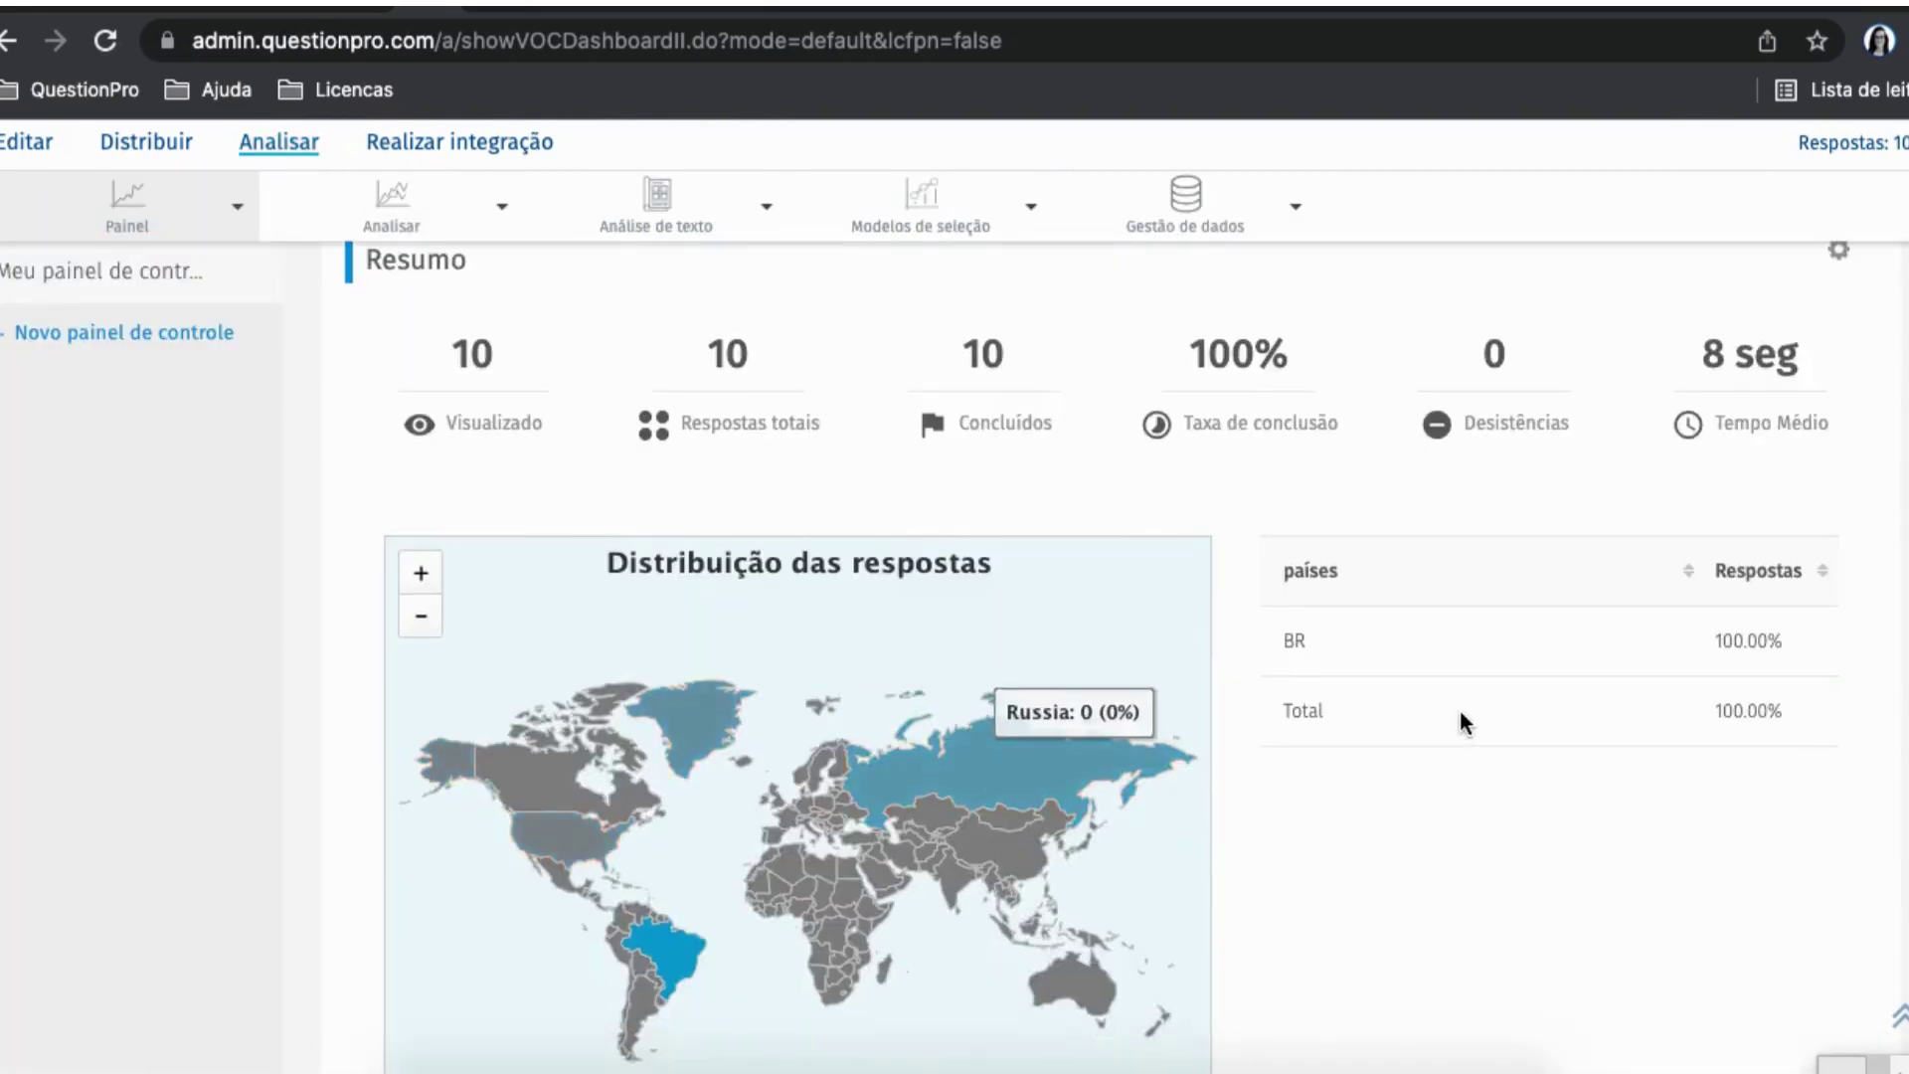
pyautogui.scroll(-8, 1458, 707)
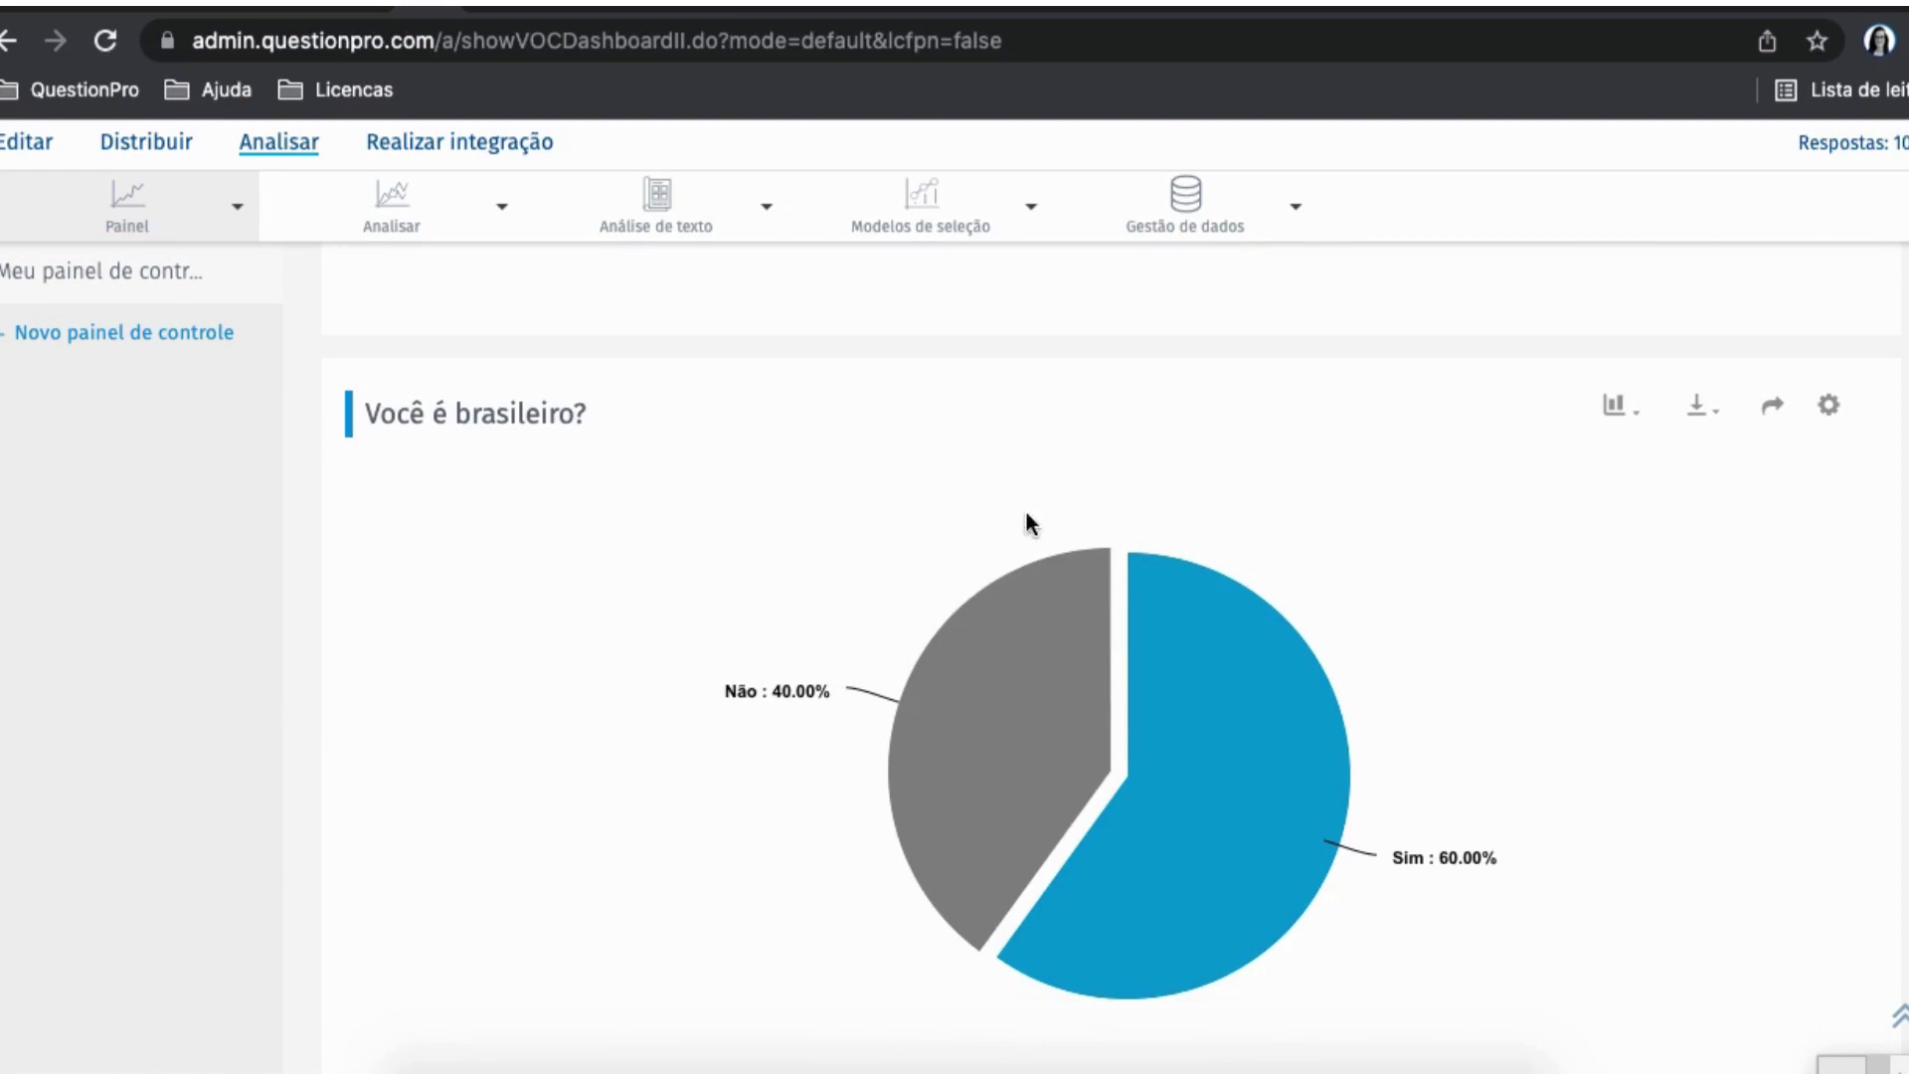
pyautogui.scroll(-5, 541, 592)
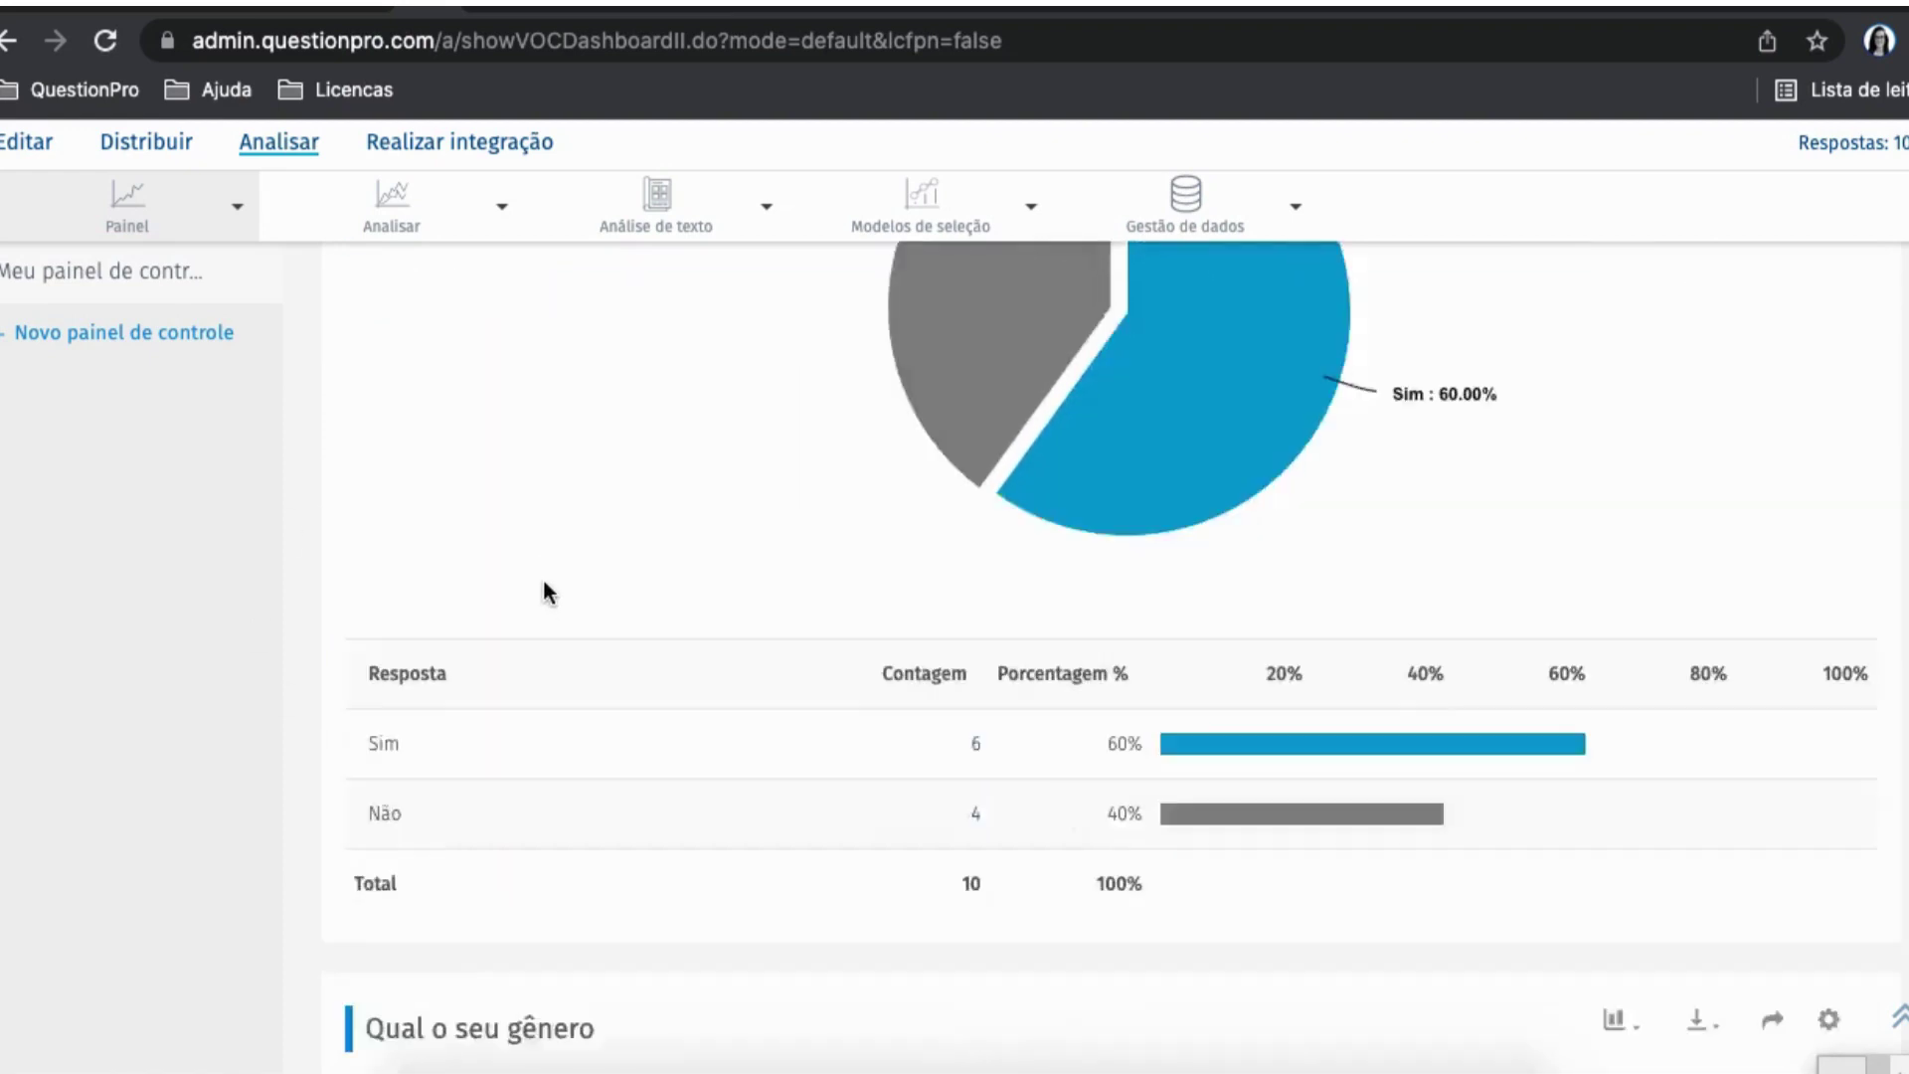
pyautogui.scroll(-10, 545, 593)
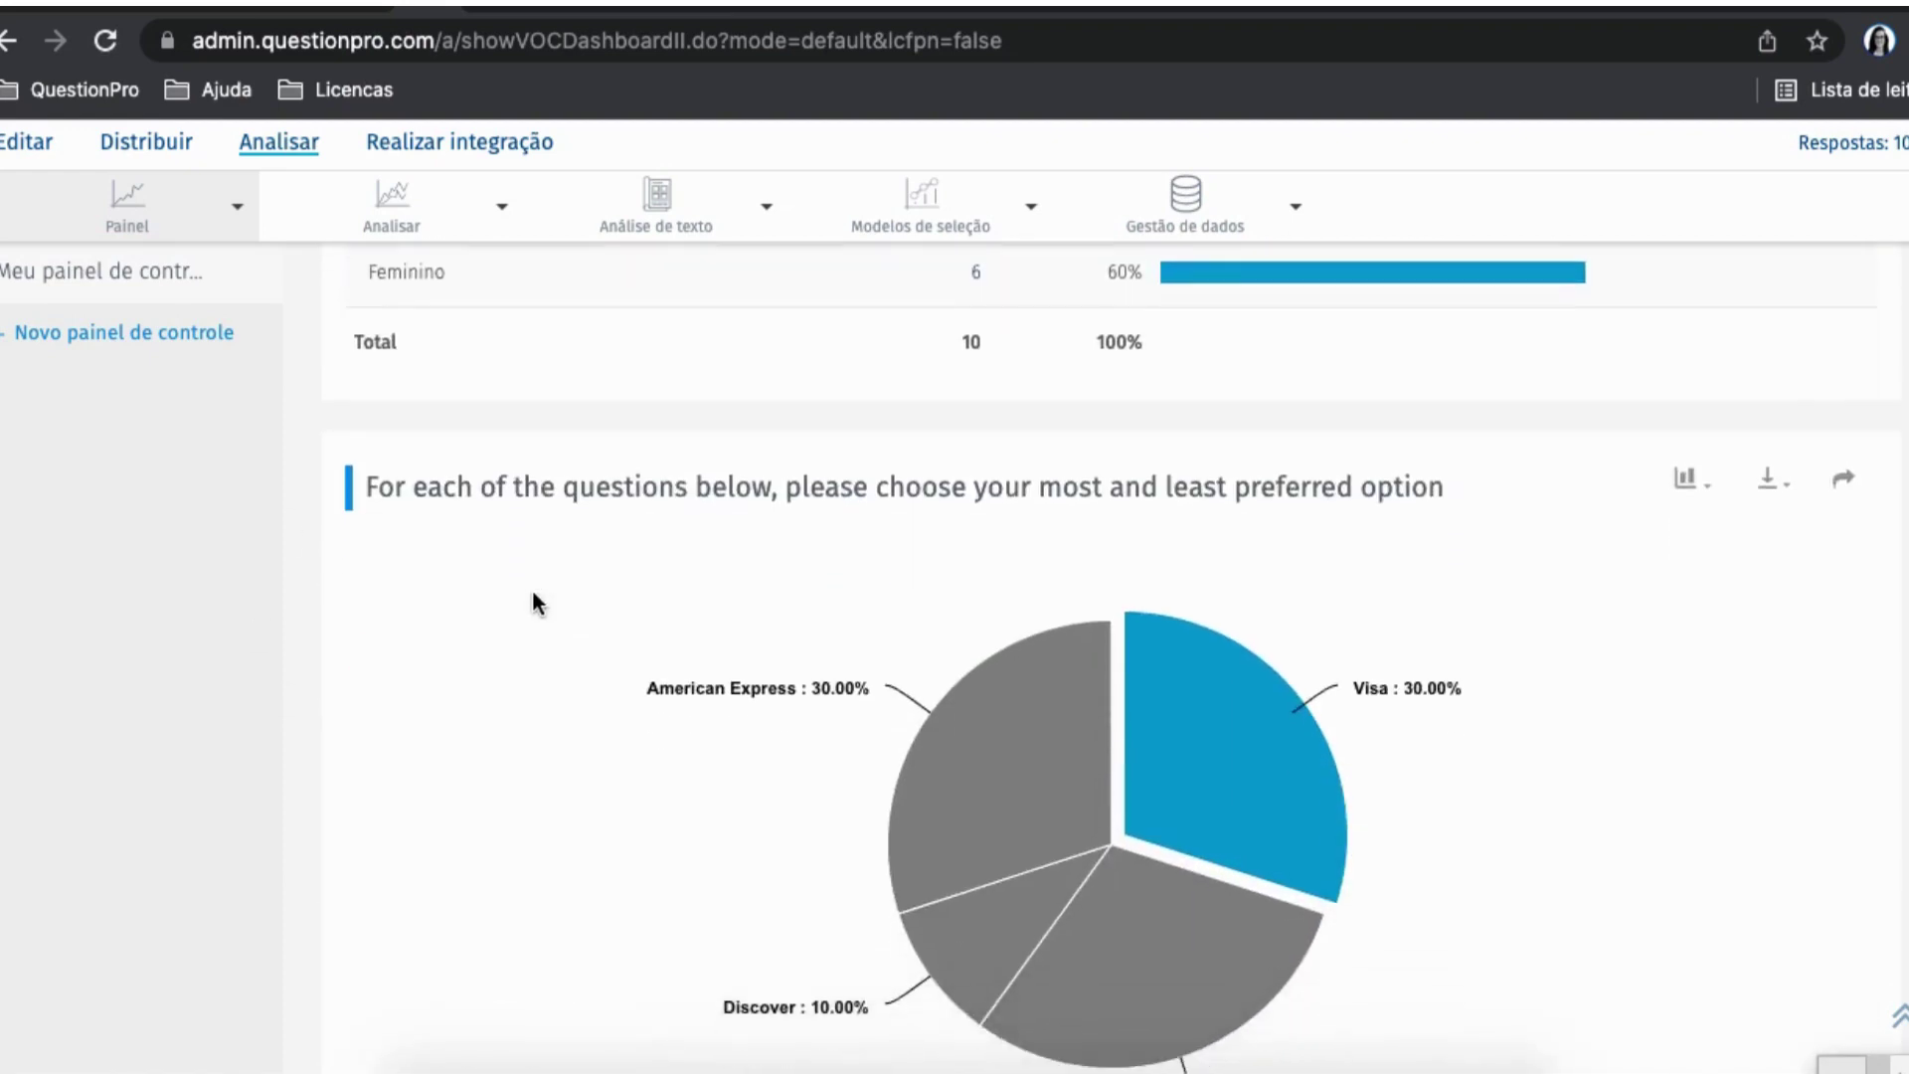
# - Examine the Max-Diff question's charts and tables for the most preferred, least preferred and "must-haves" answers
pyautogui.scroll(-3, 534, 601)
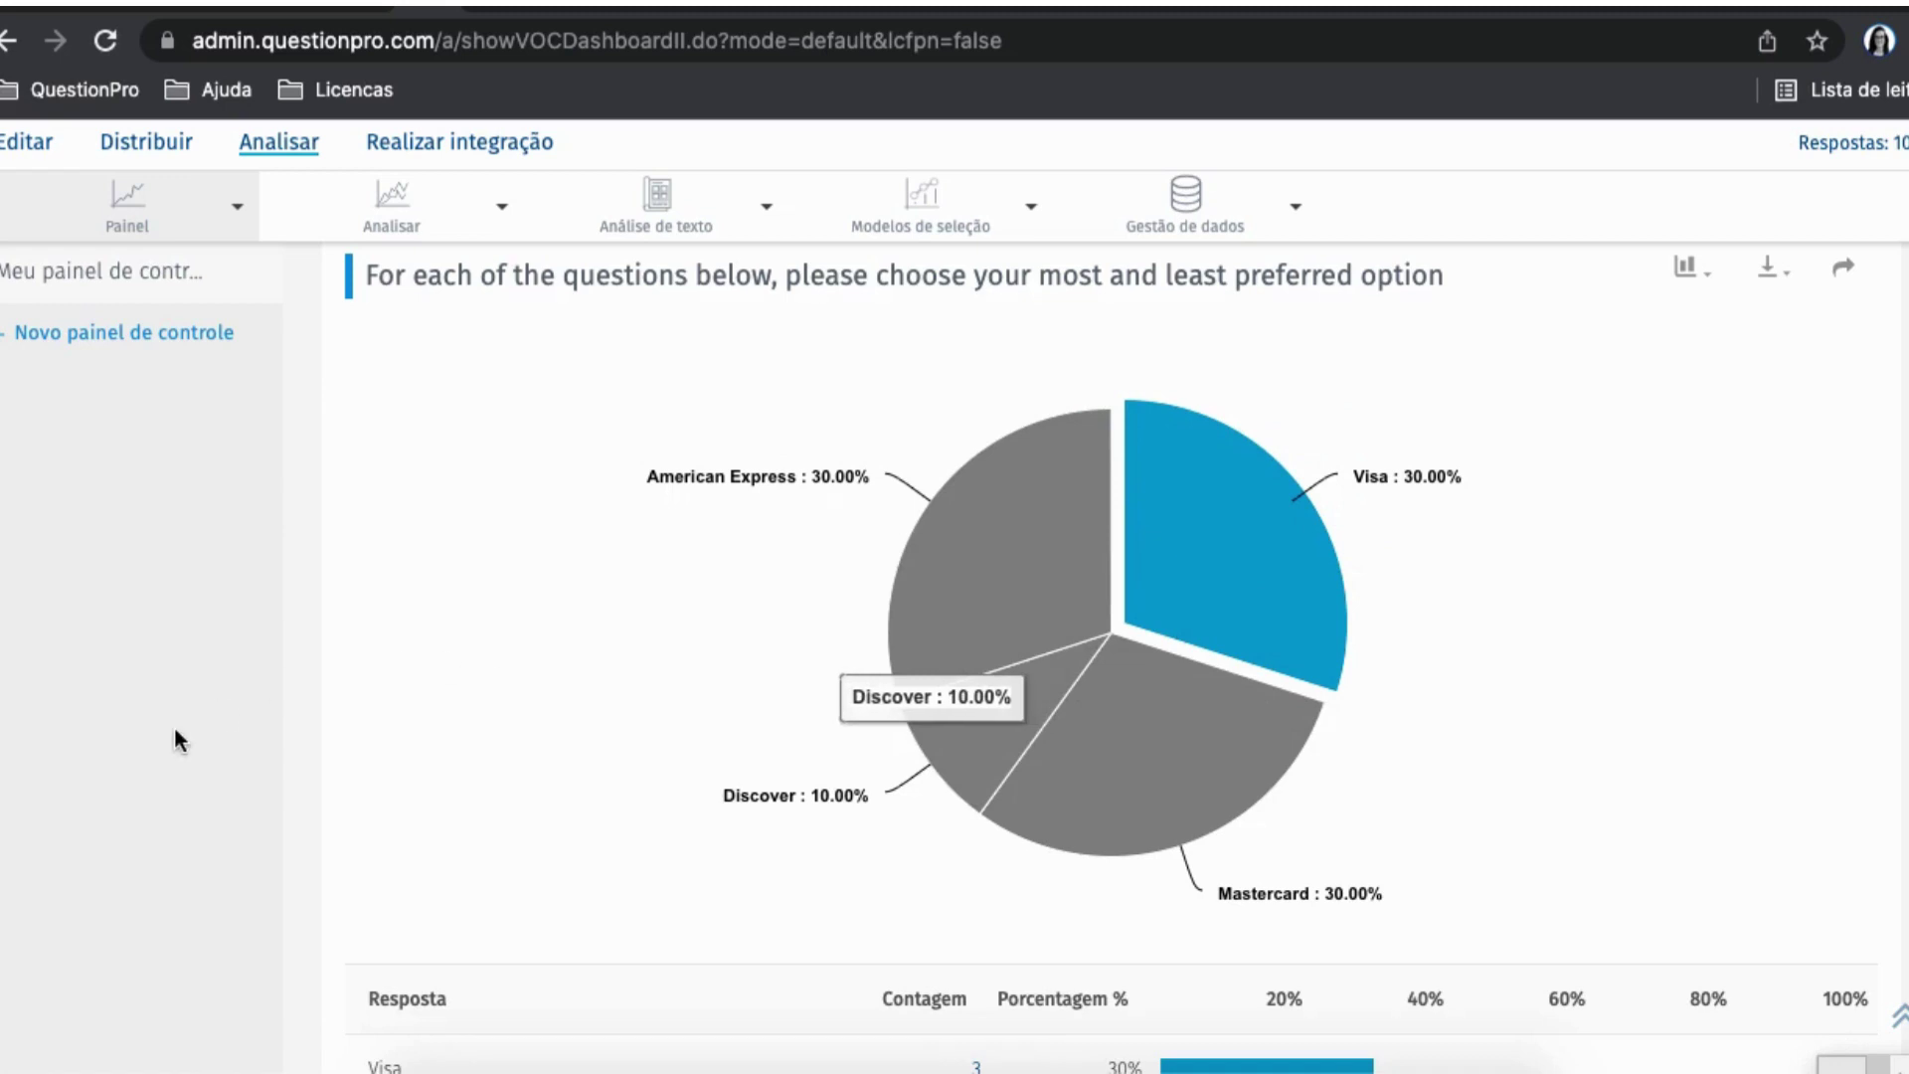
pyautogui.scroll(-5, 175, 740)
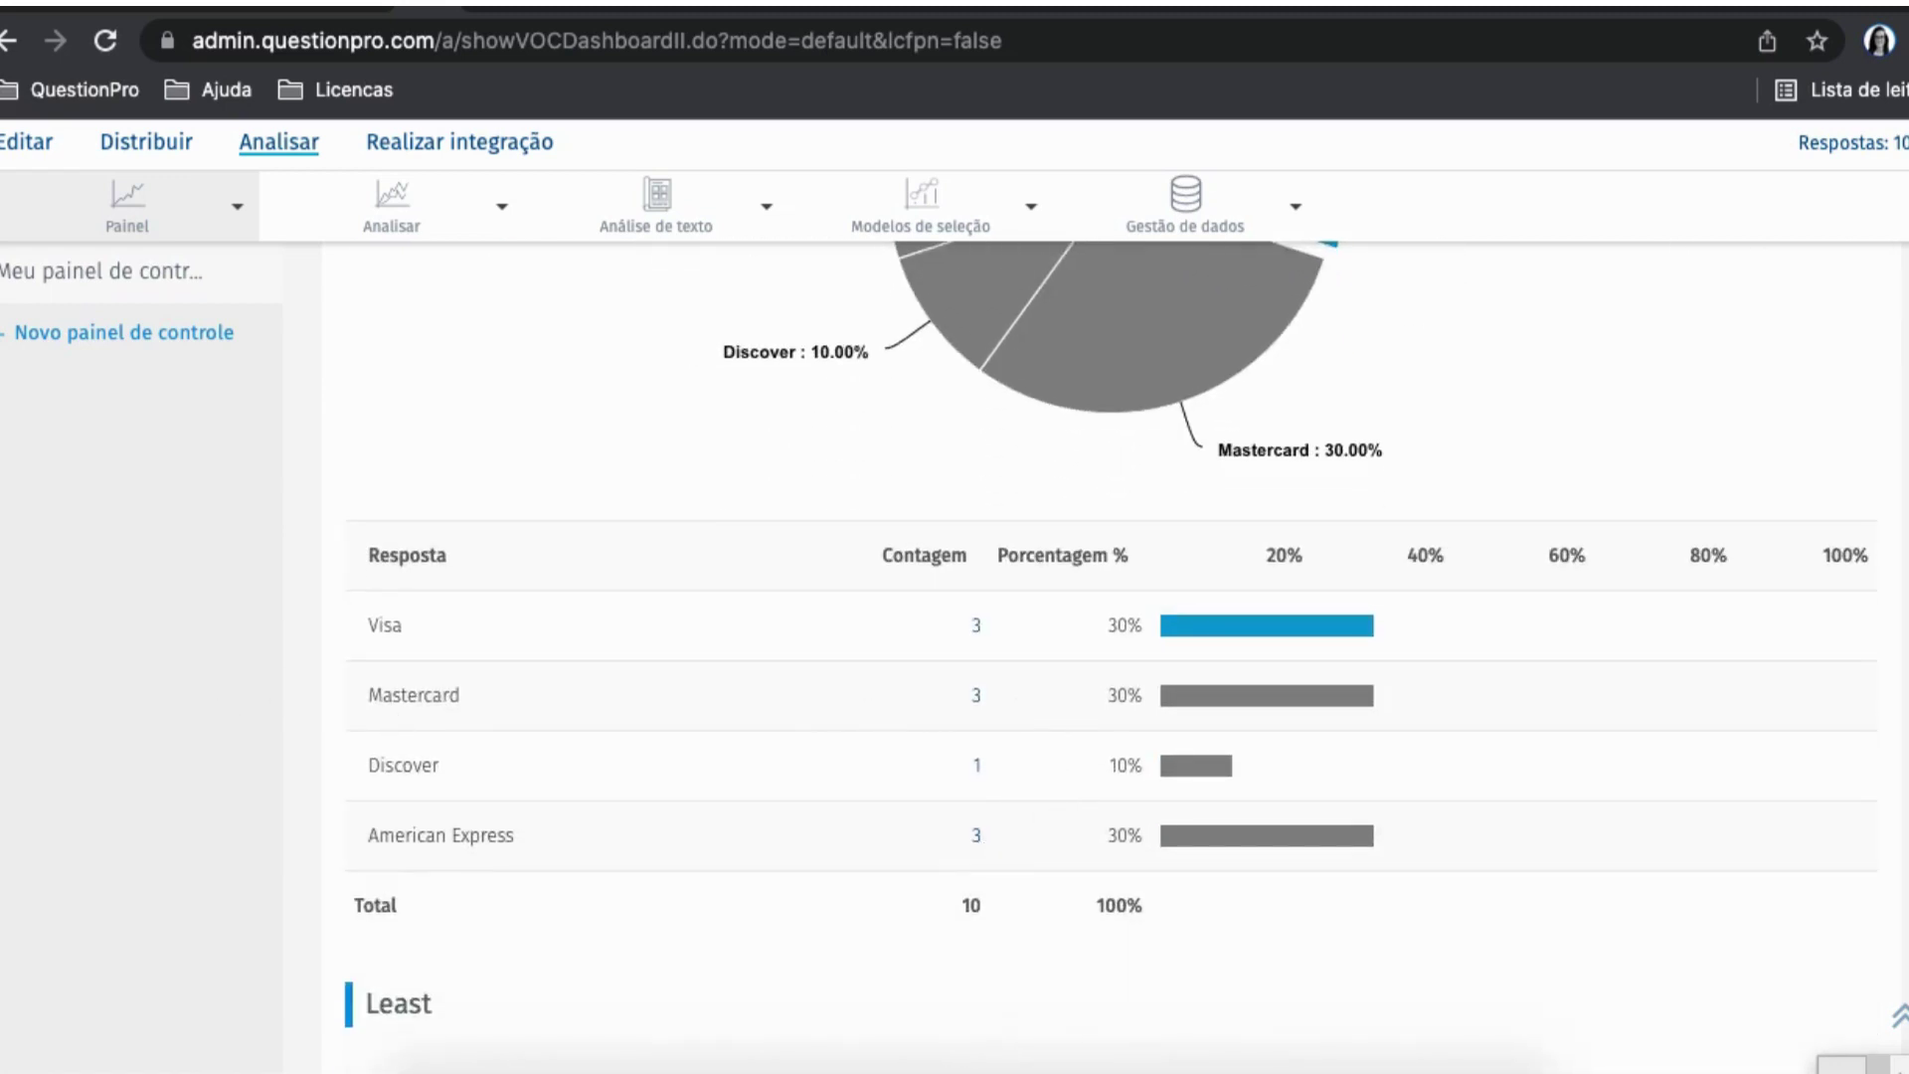
pyautogui.scroll(-3, 1804, 470)
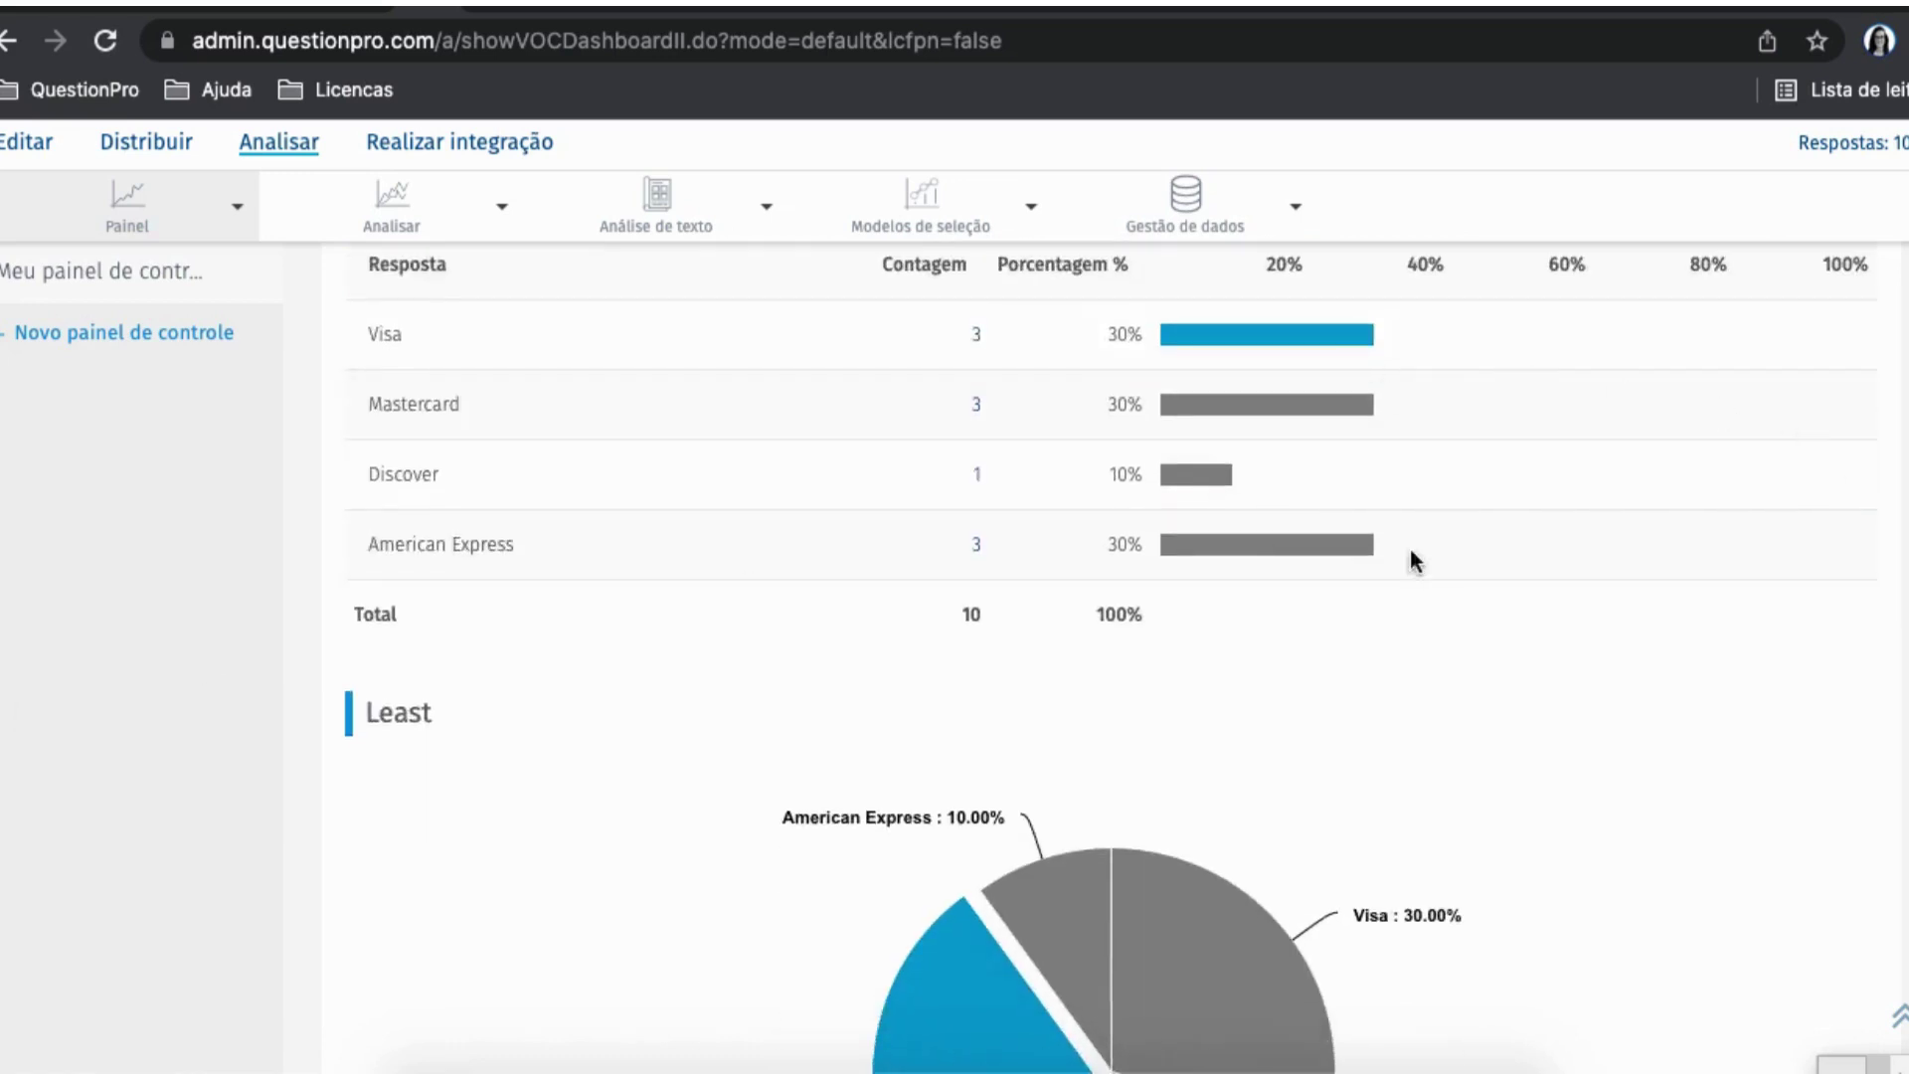
pyautogui.scroll(-5, 1526, 567)
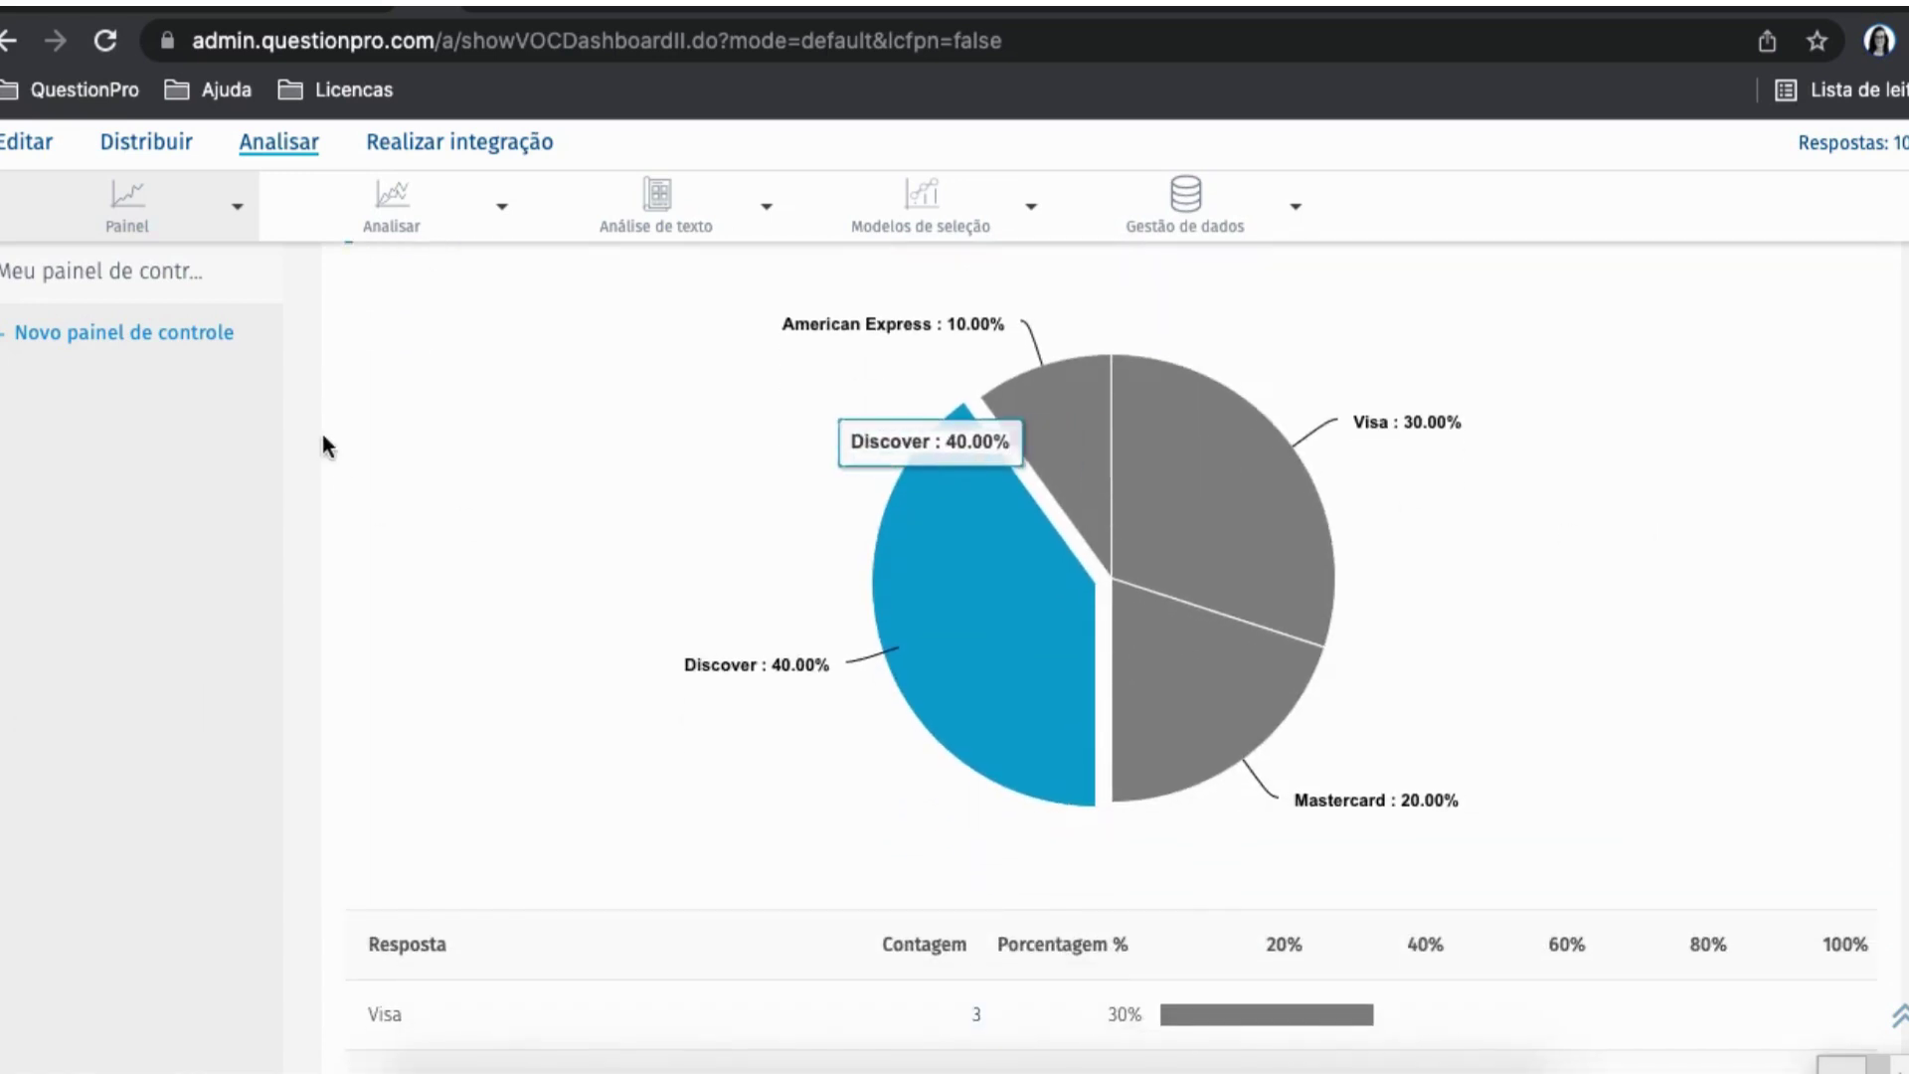
pyautogui.scroll(1, 462, 520)
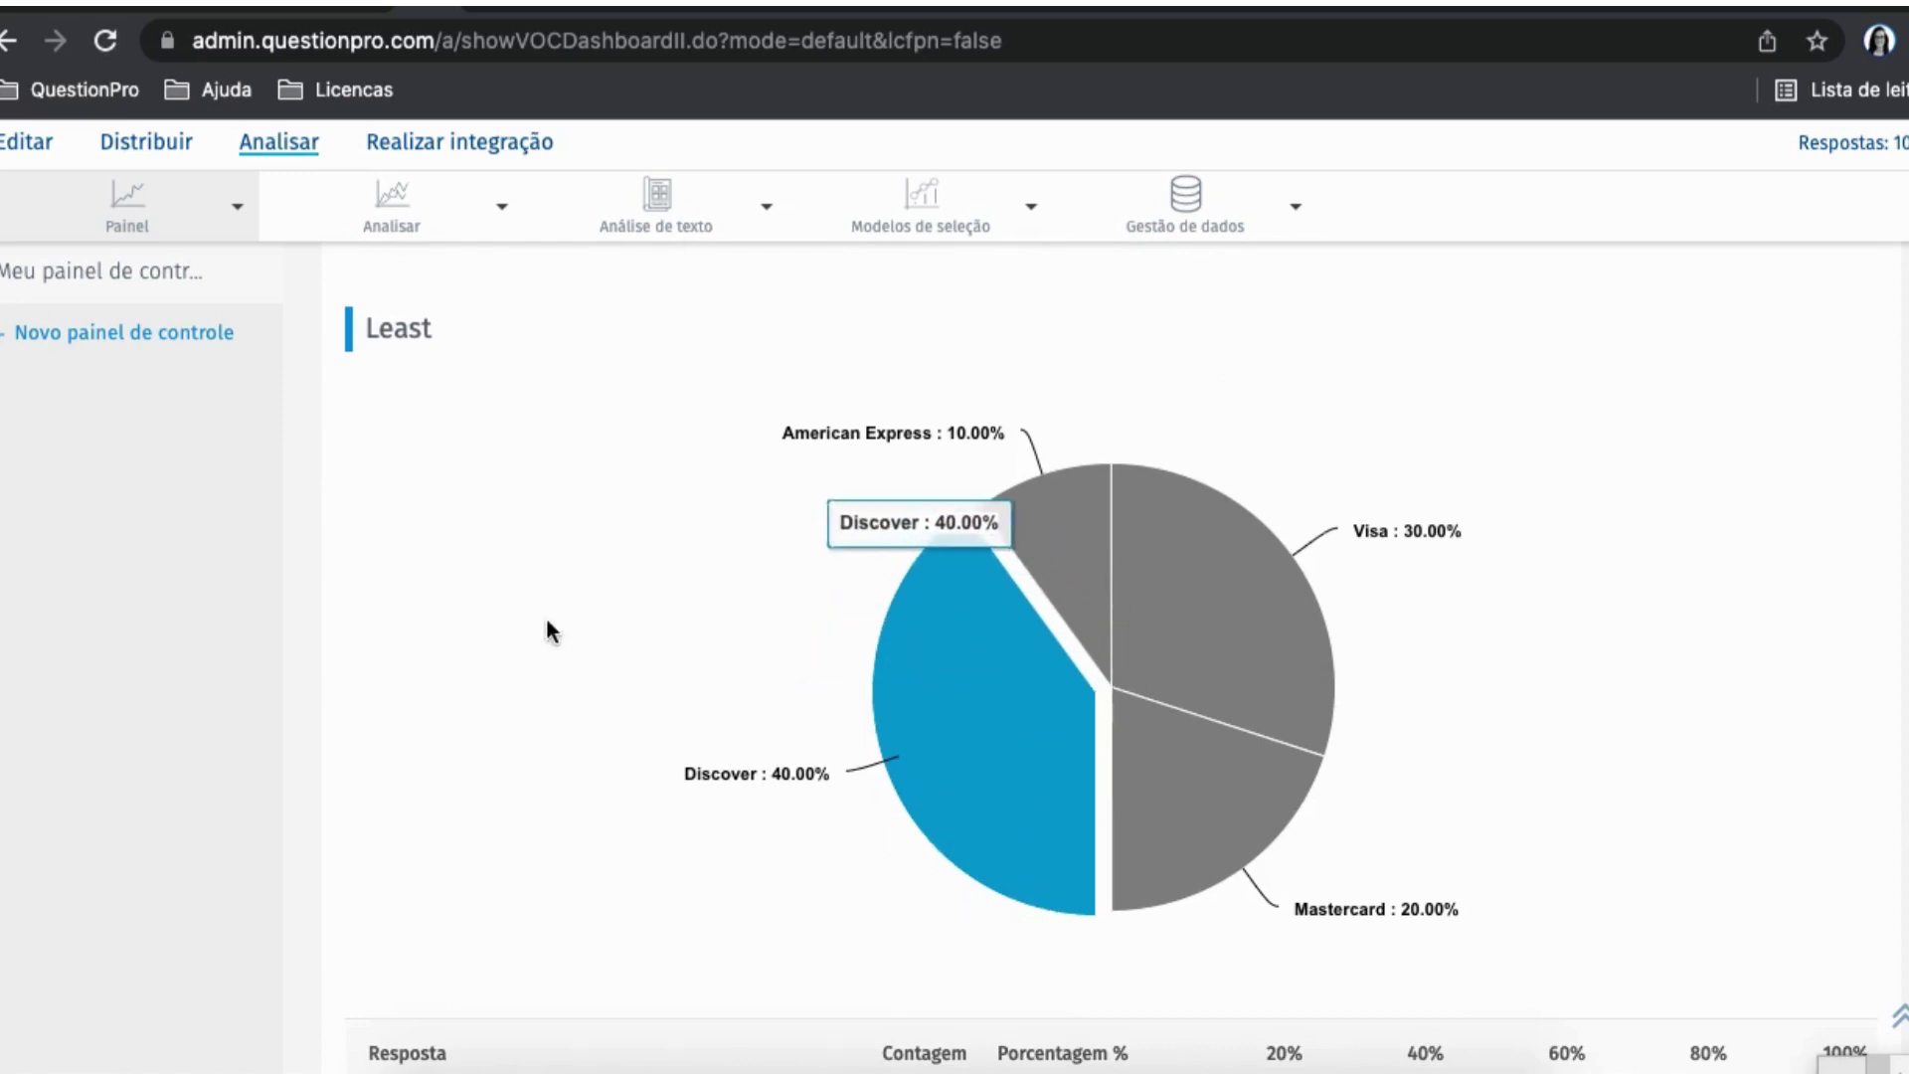
pyautogui.scroll(-5, 545, 621)
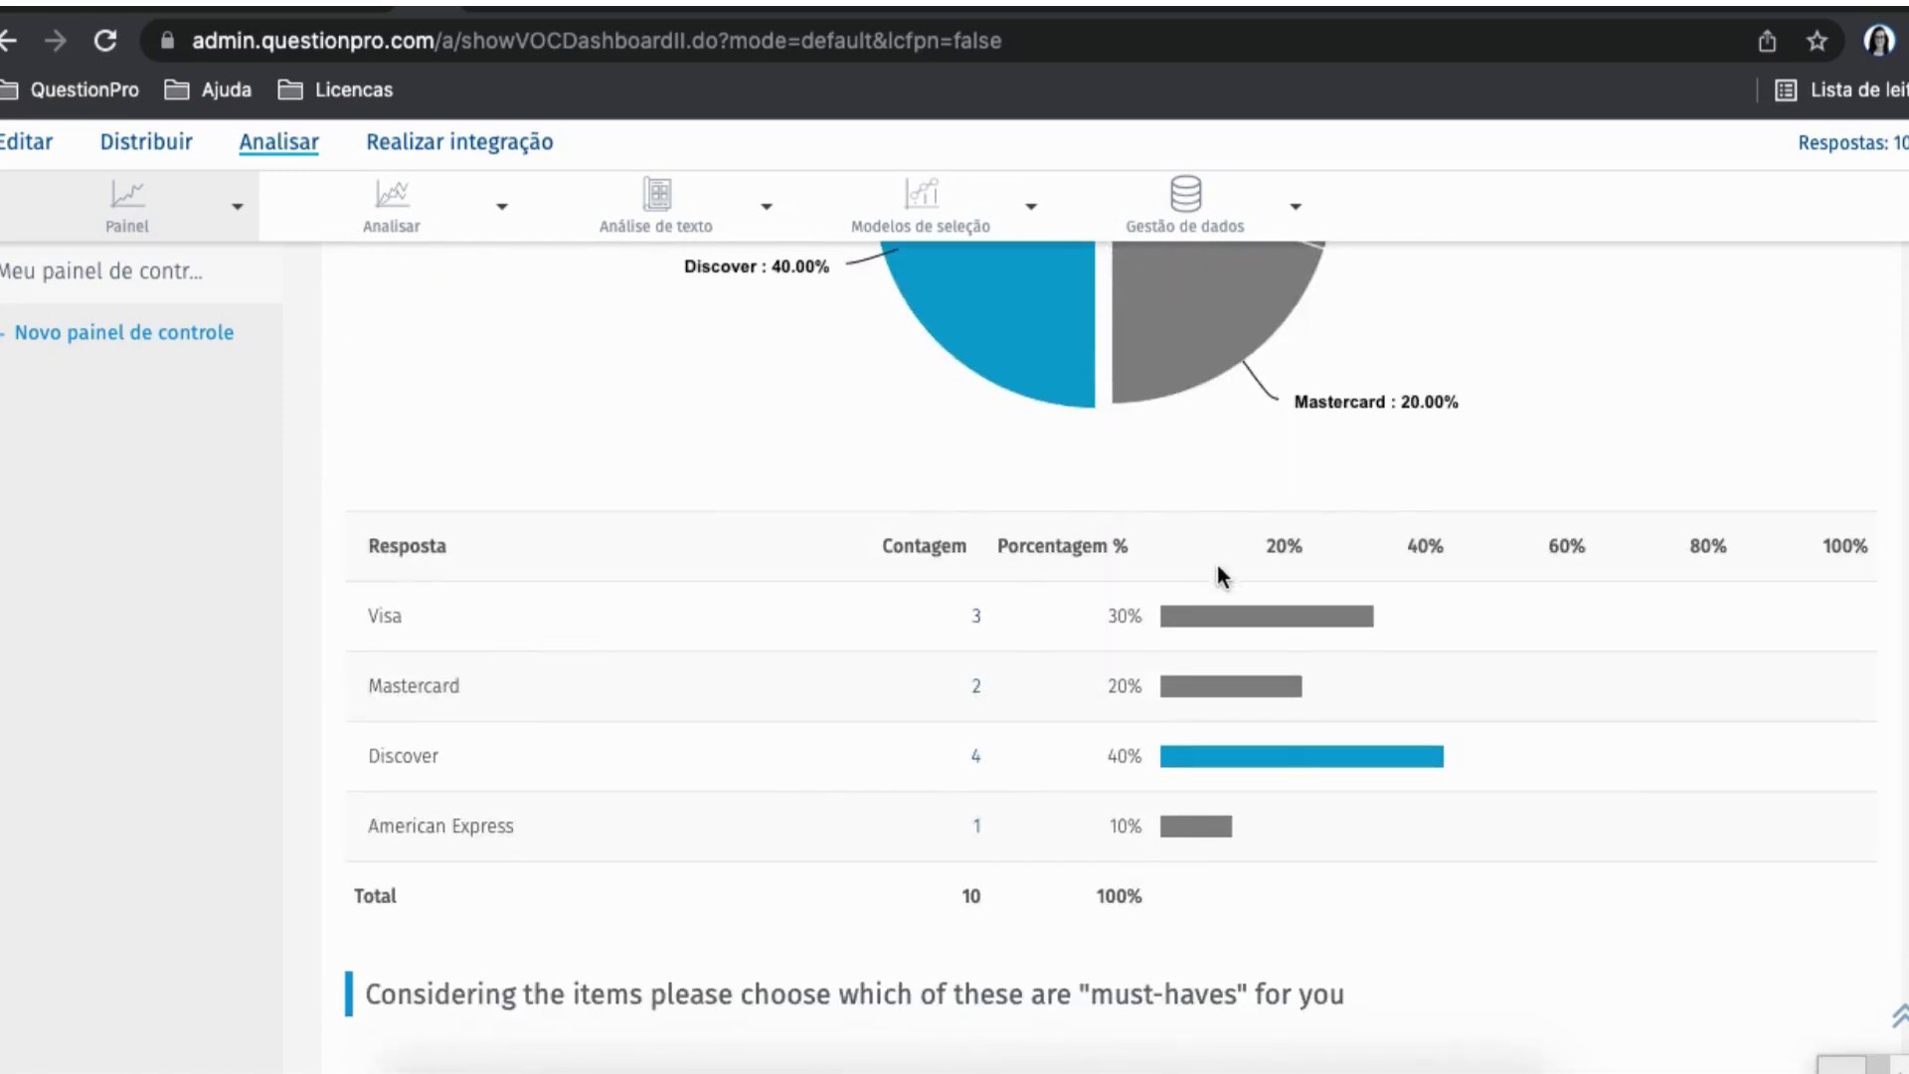
pyautogui.scroll(-5, 1527, 638)
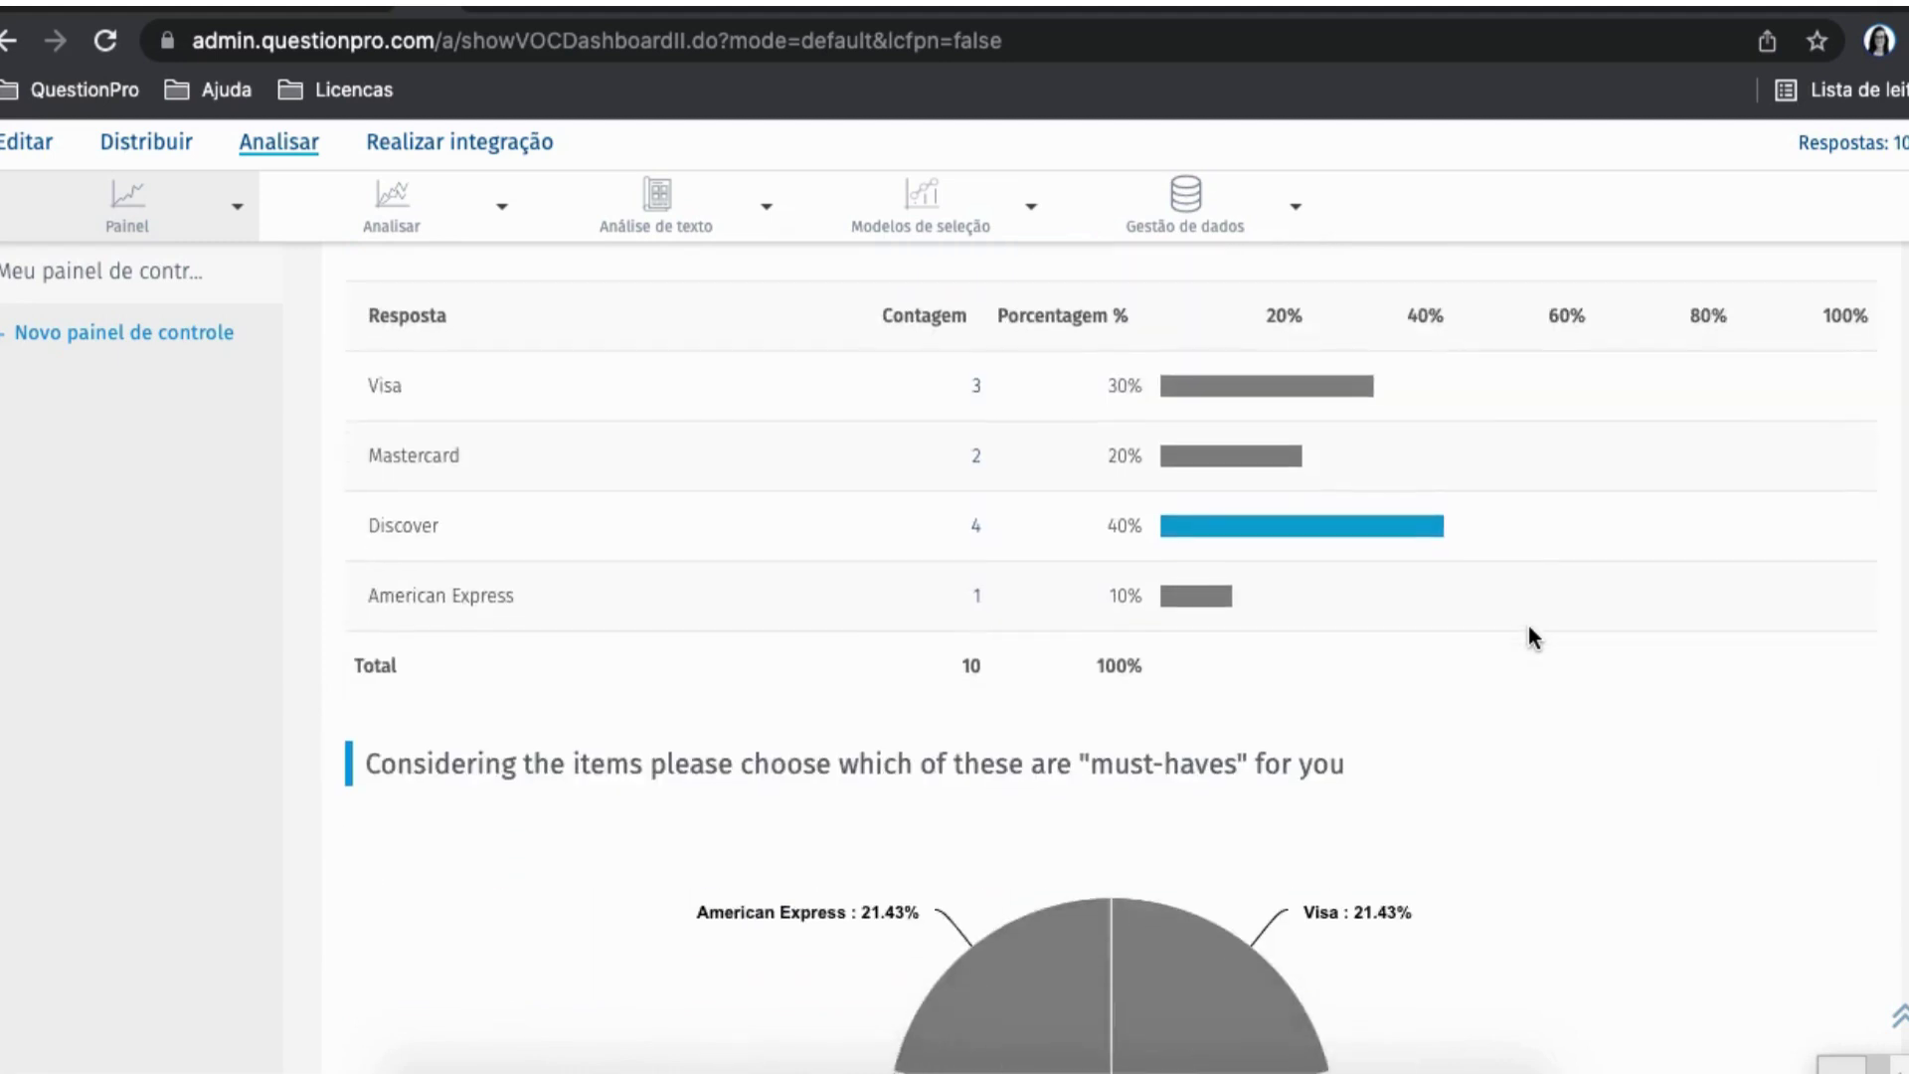
pyautogui.scroll(-2, 1518, 616)
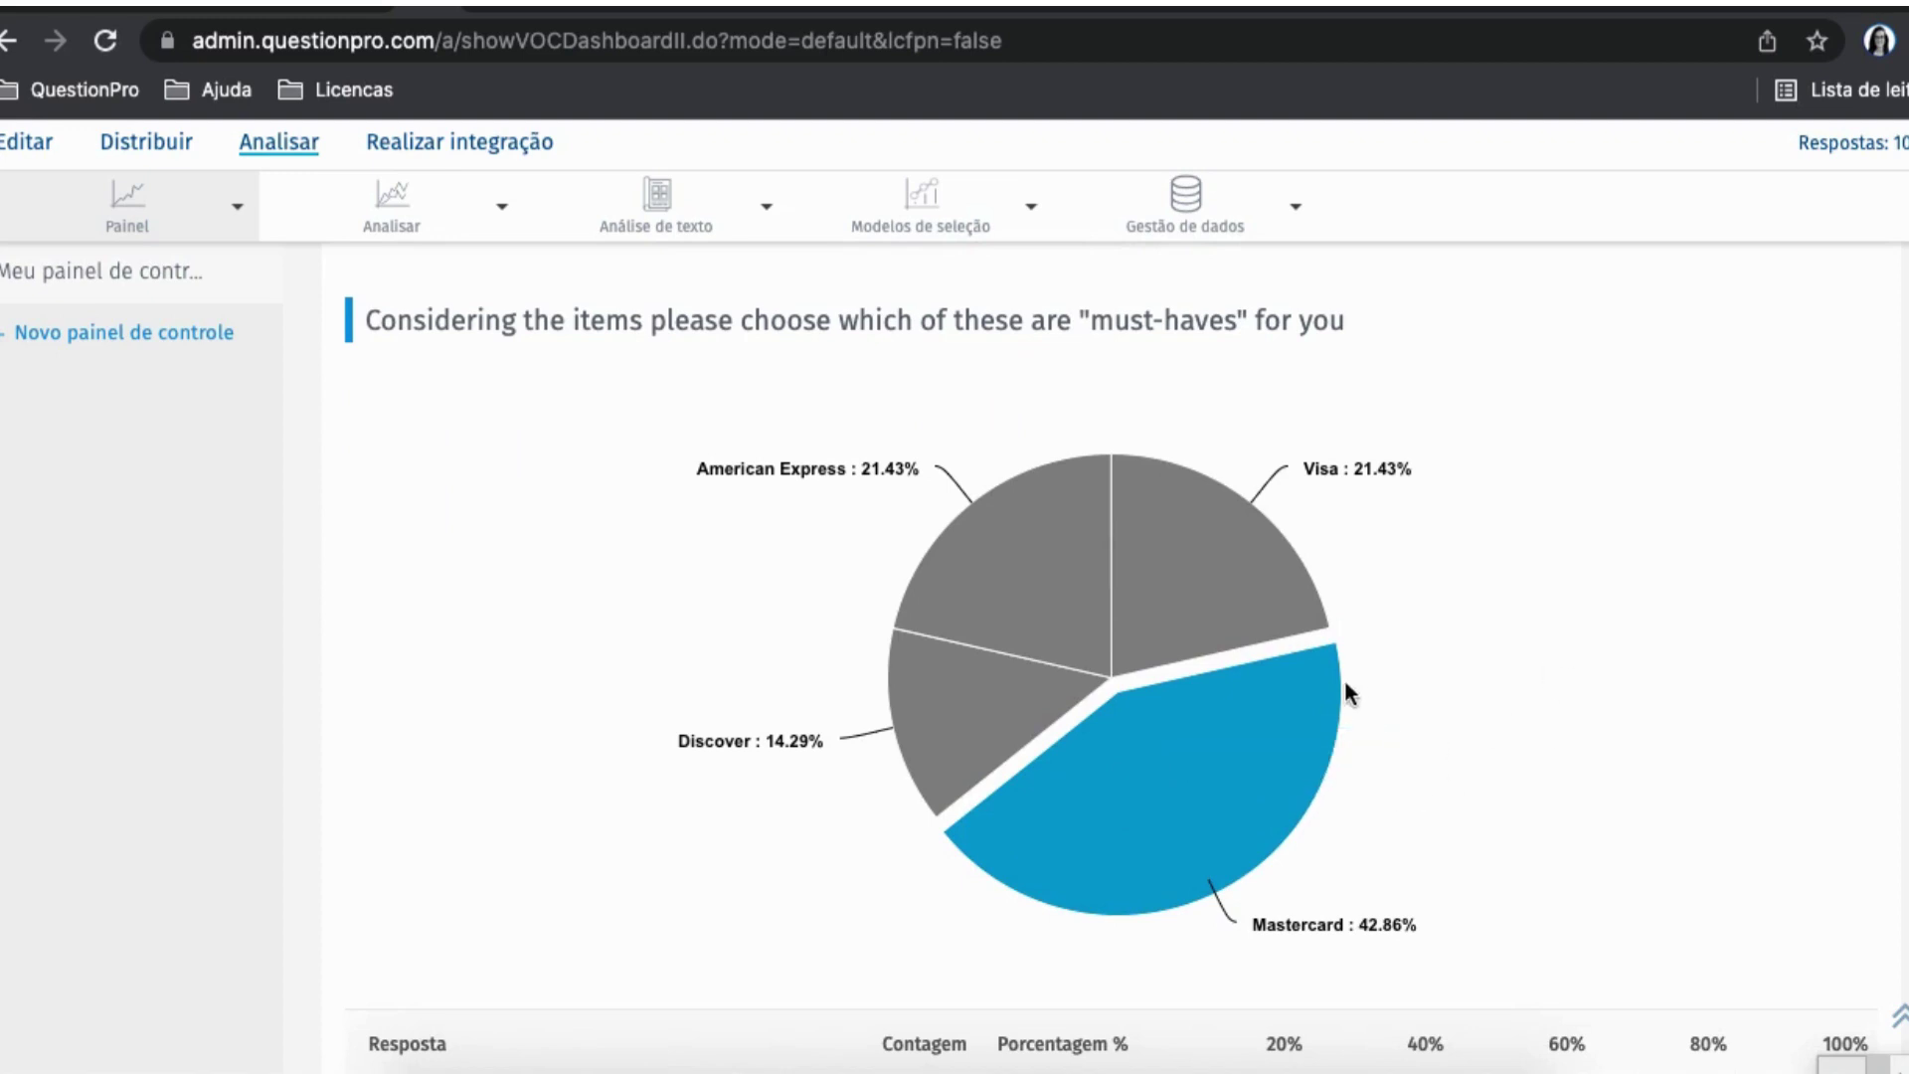
# - Open the MaxDiff analysis of question Q3 and view the card brands' share of preference with their best and worst percentages
pyautogui.scroll(-3, 567, 686)
pyautogui.scroll(-2, 616, 646)
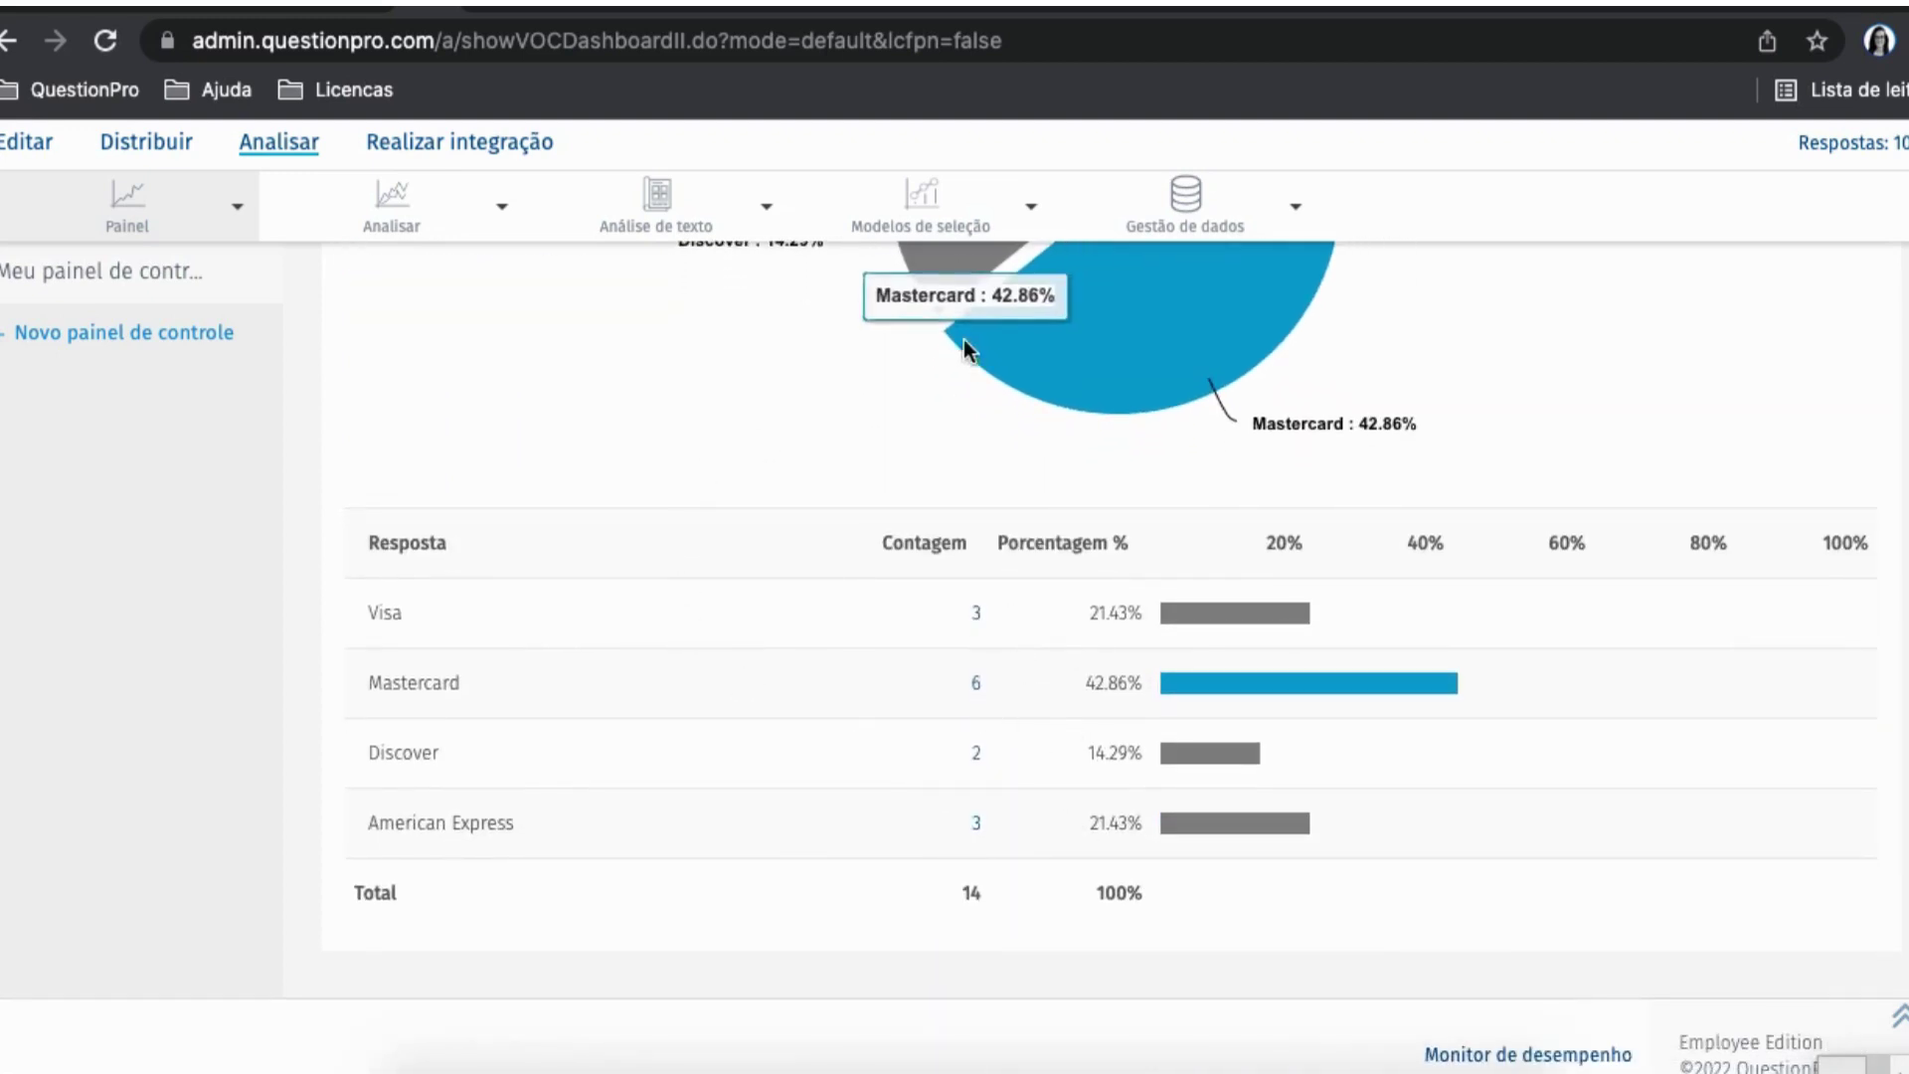
pyautogui.moveTo(935, 217)
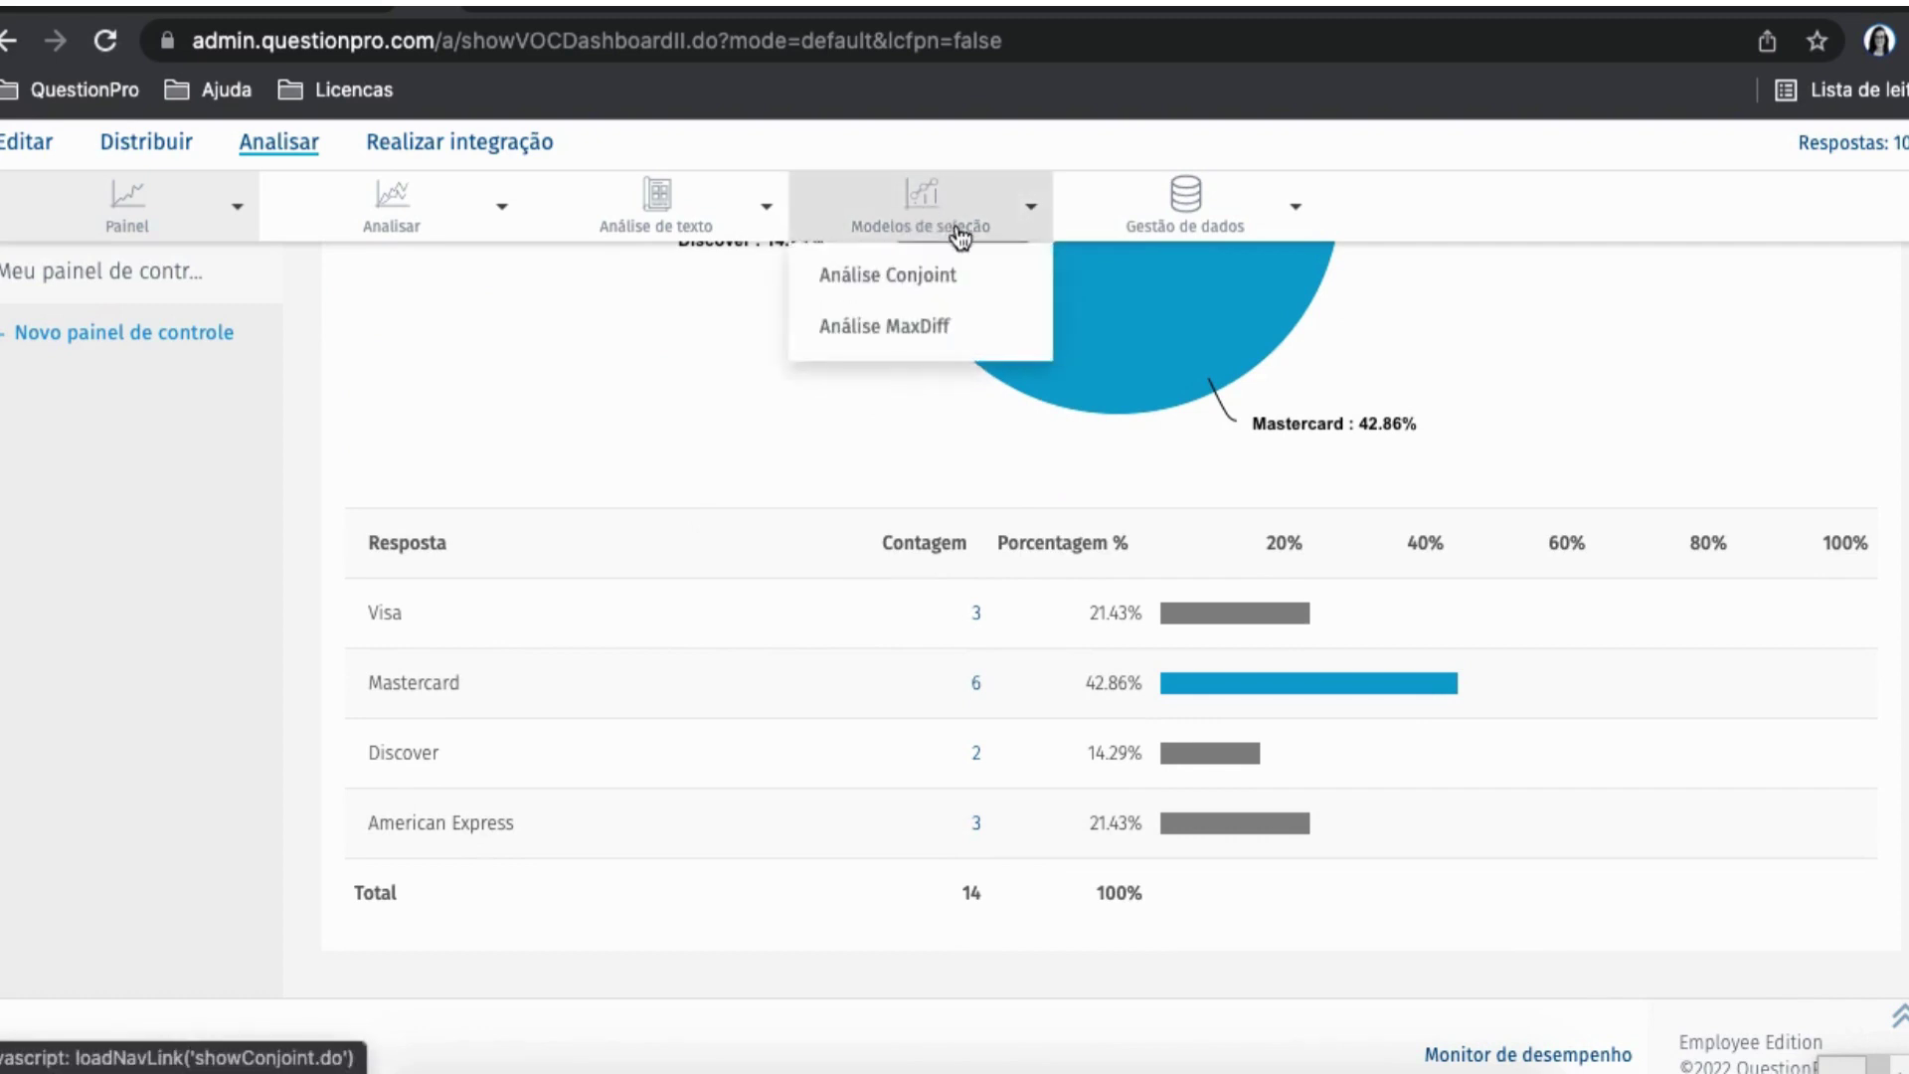
pyautogui.click(921, 326)
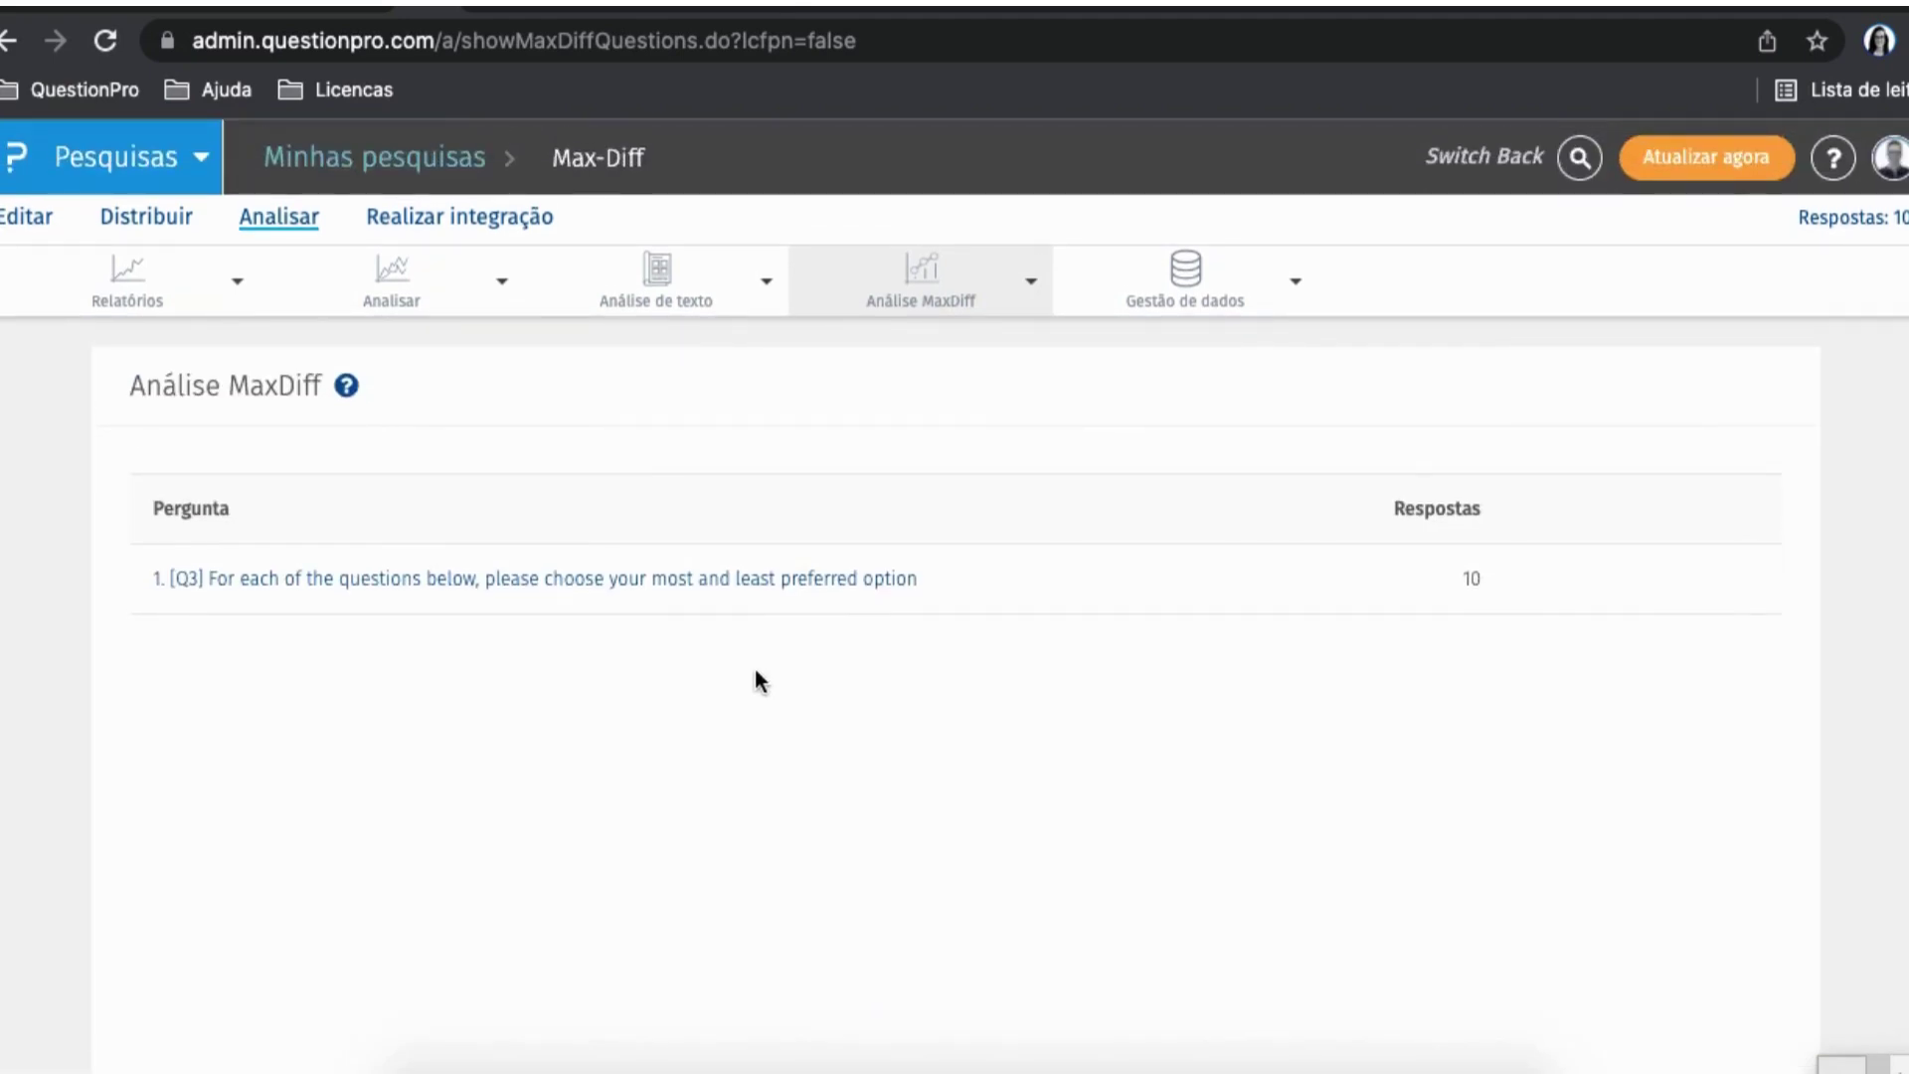
pyautogui.moveTo(403, 613)
pyautogui.moveTo(319, 606)
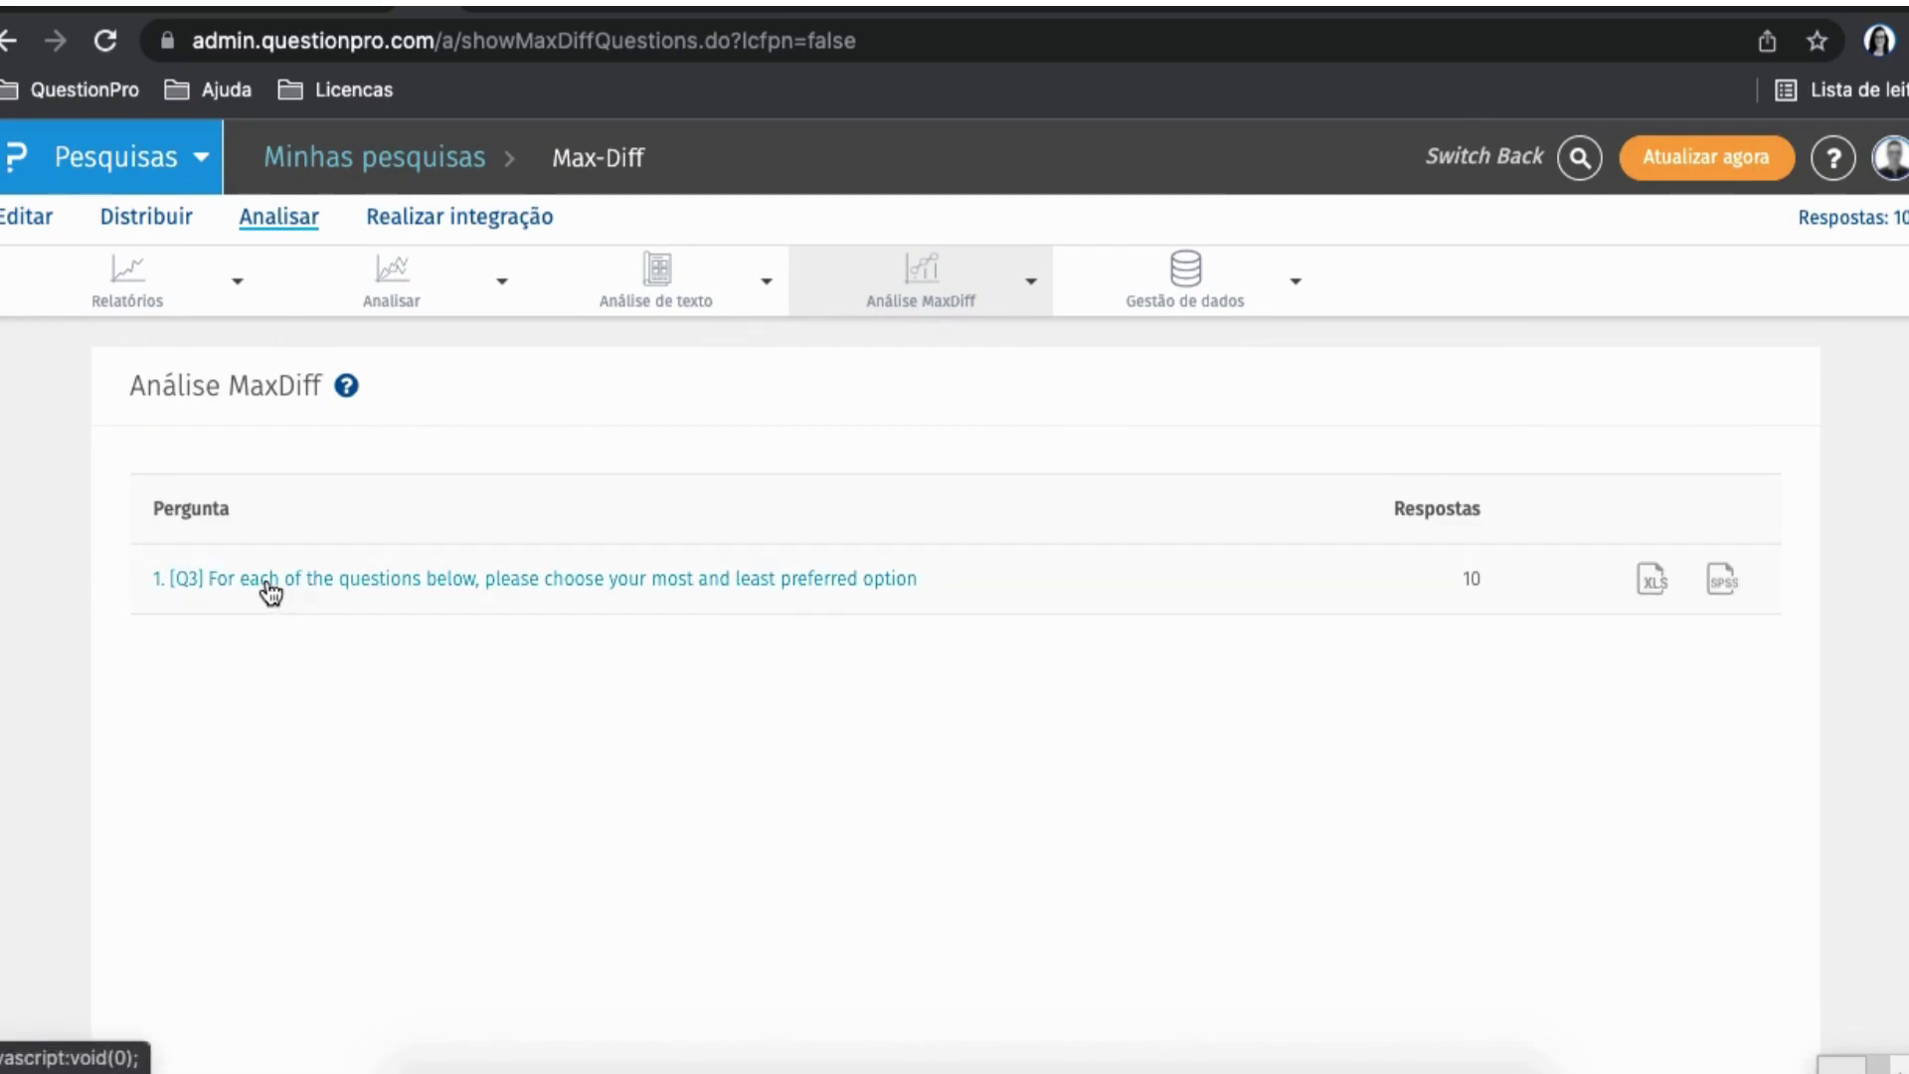
pyautogui.click(270, 589)
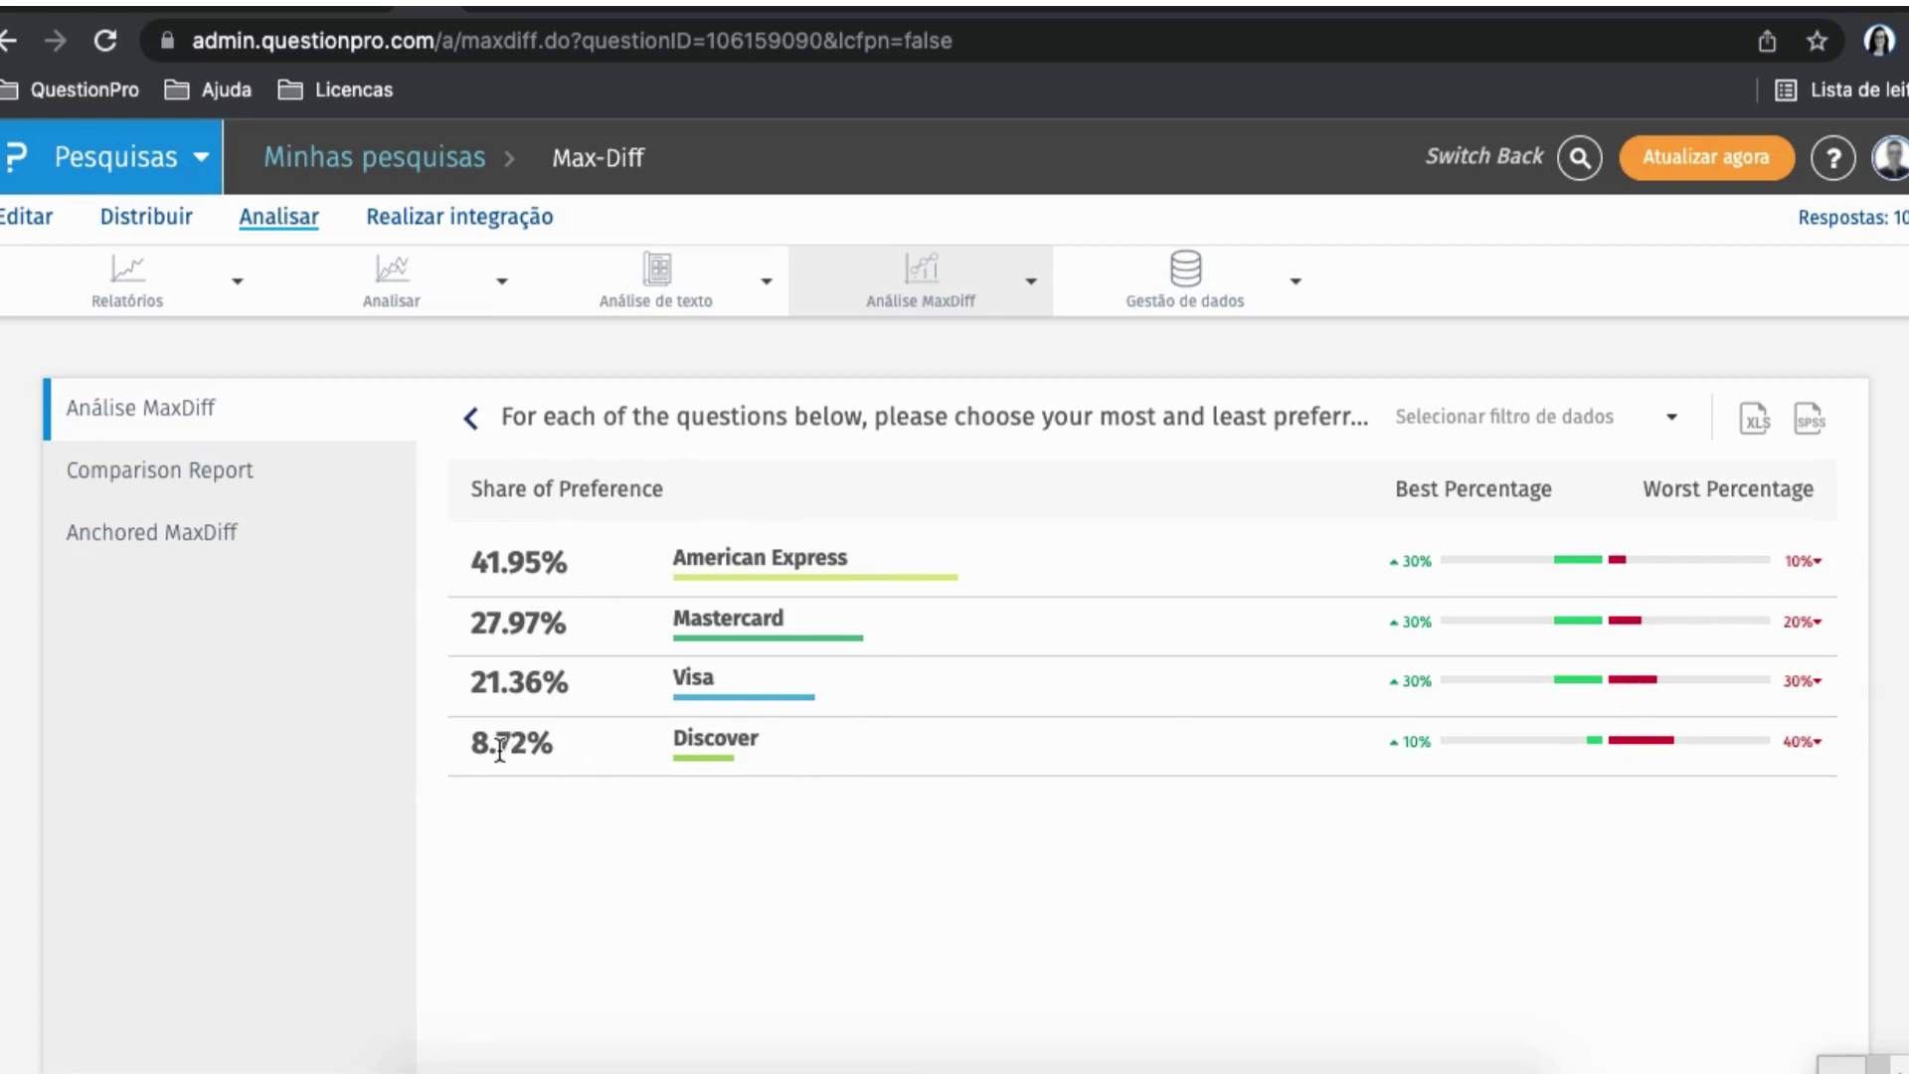
# - Open the Comparison Report and check the overall preference share of American Express, Mastercard, Visa and Discover
pyautogui.click(323, 490)
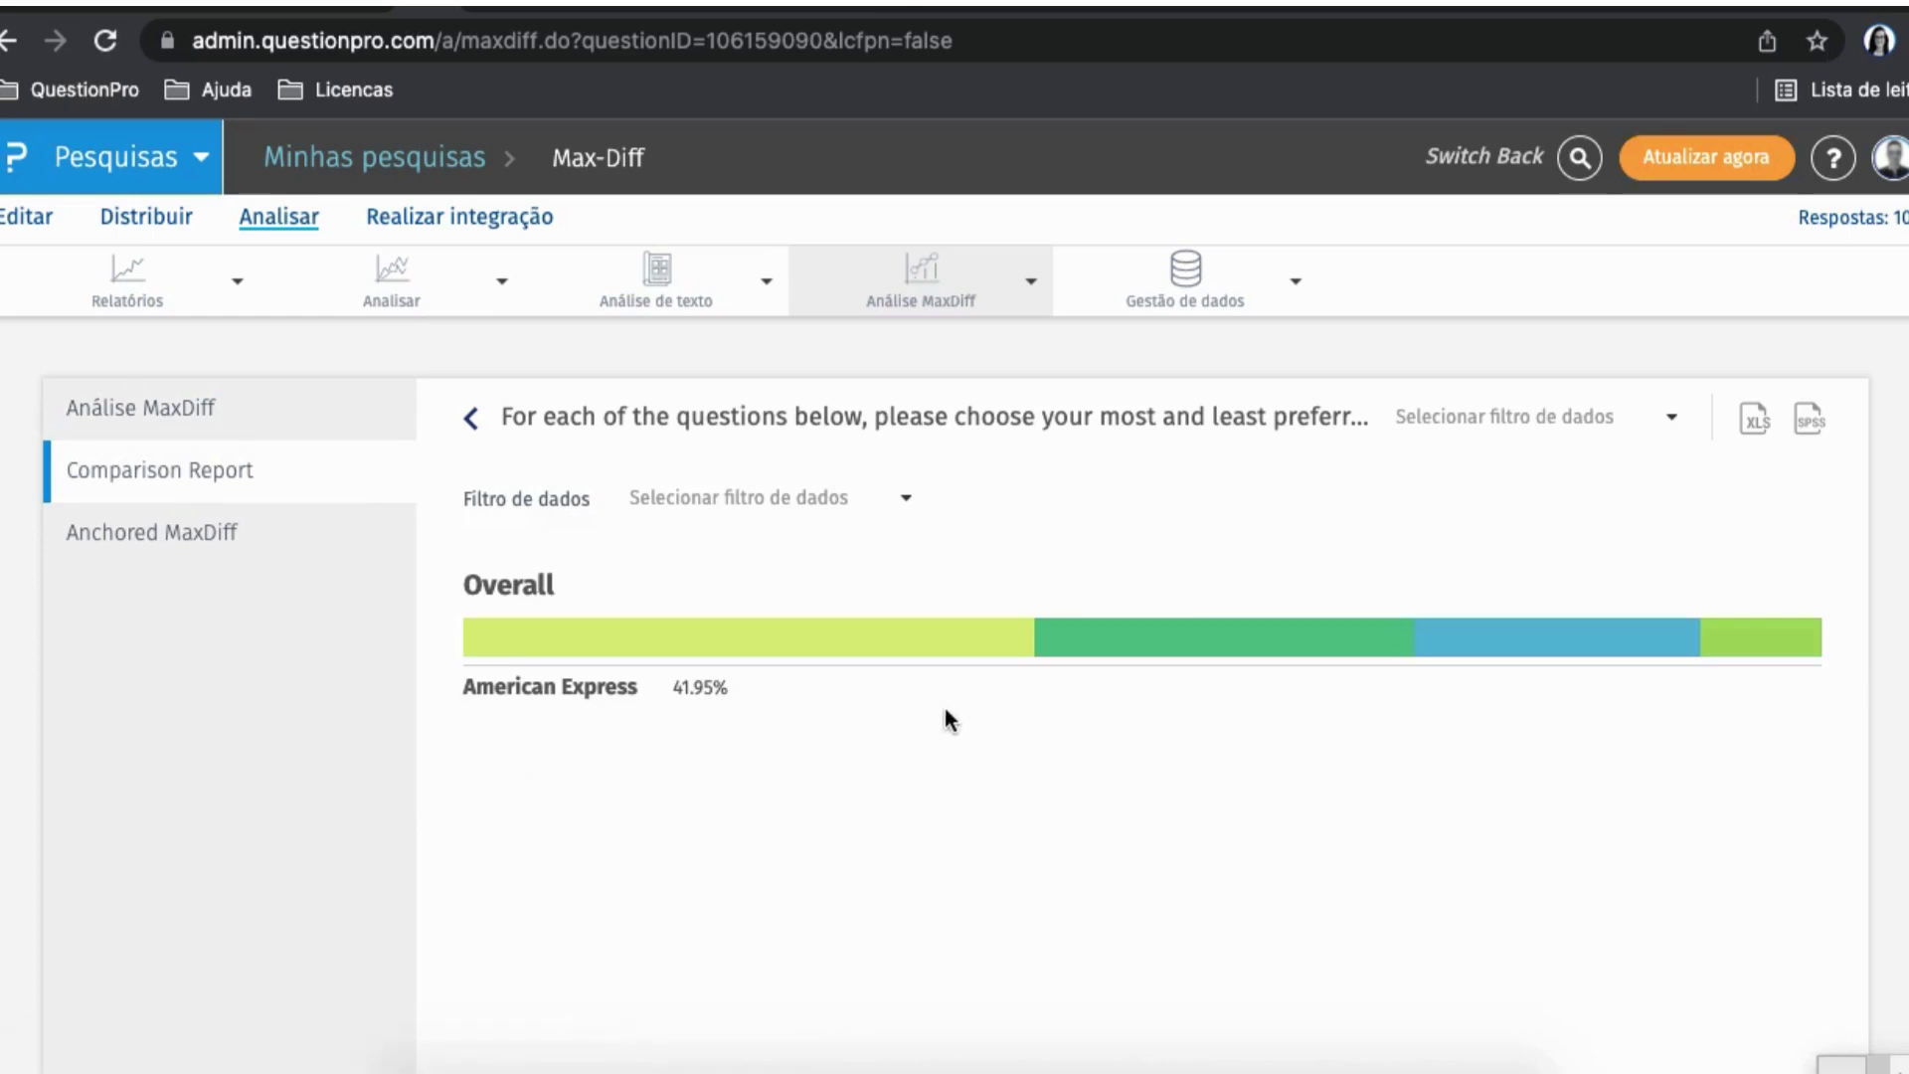
pyautogui.moveTo(797, 632)
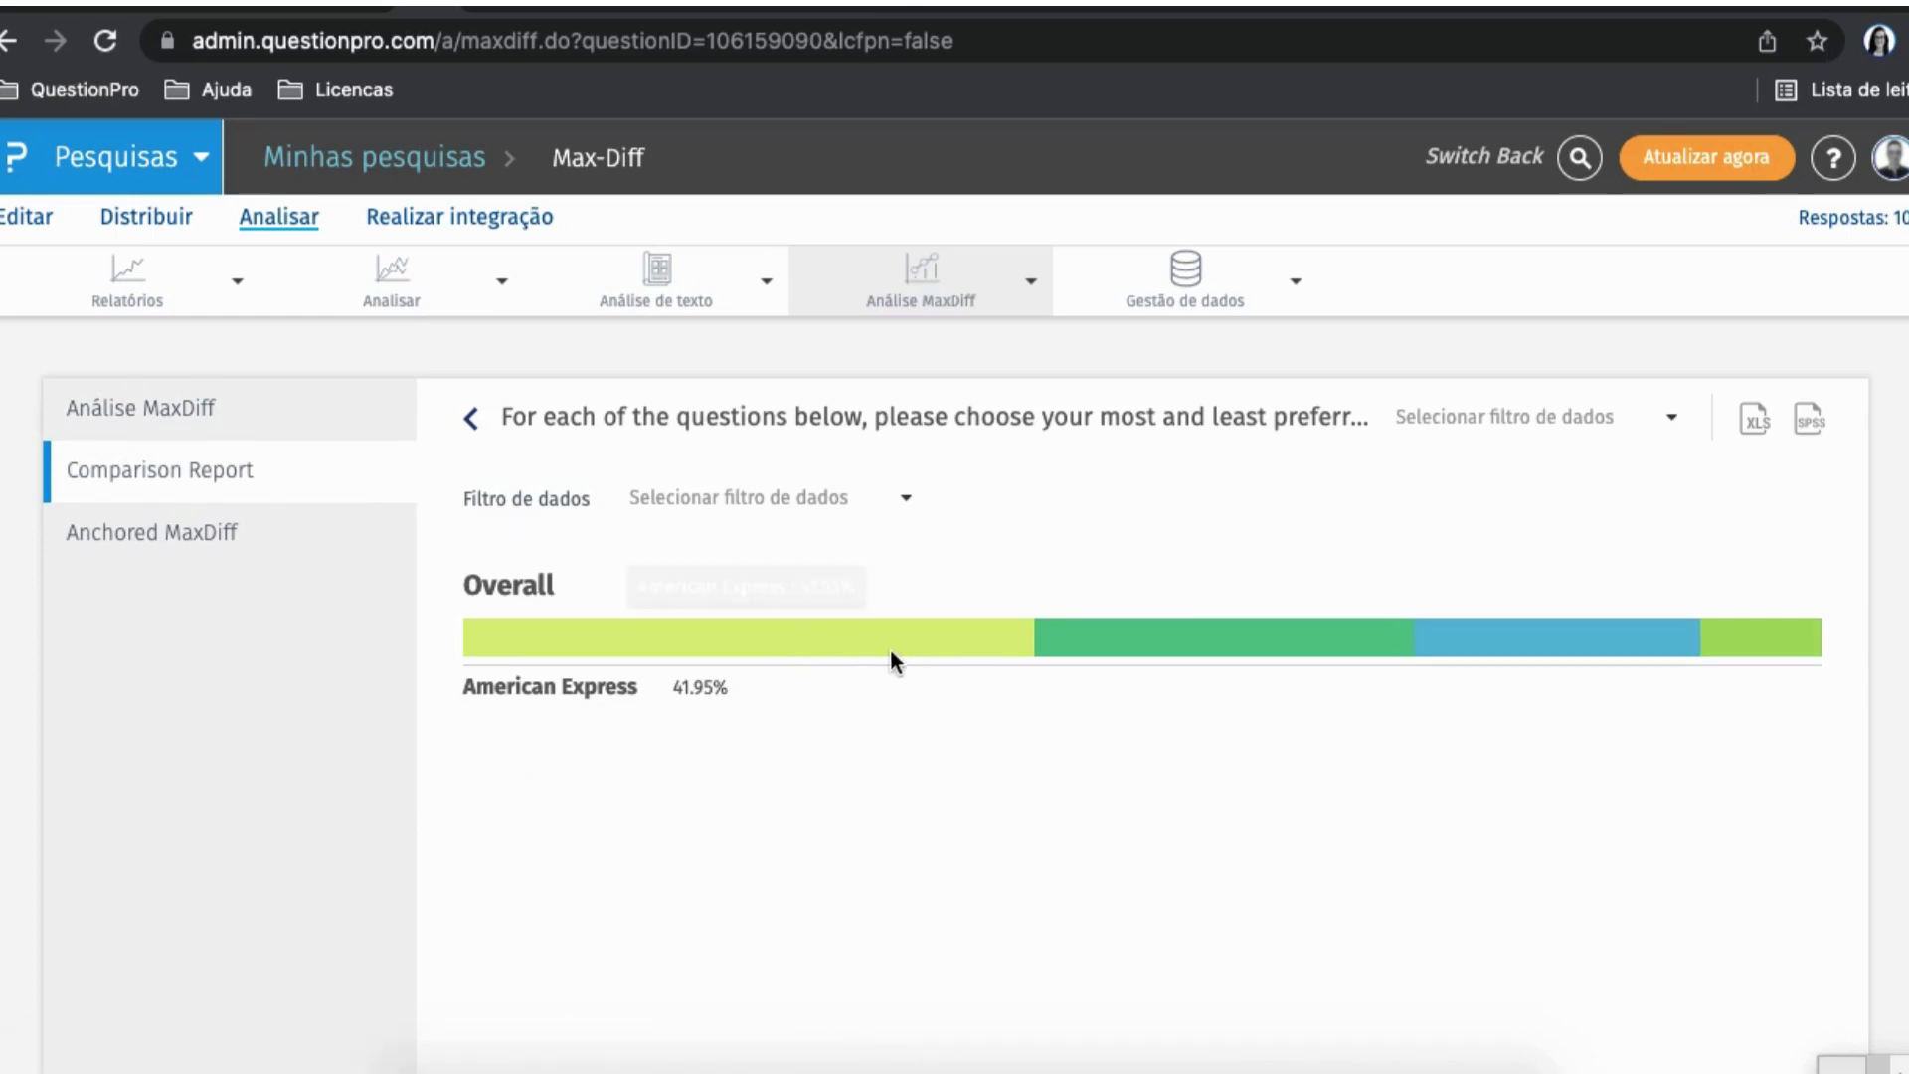
pyautogui.click(303, 425)
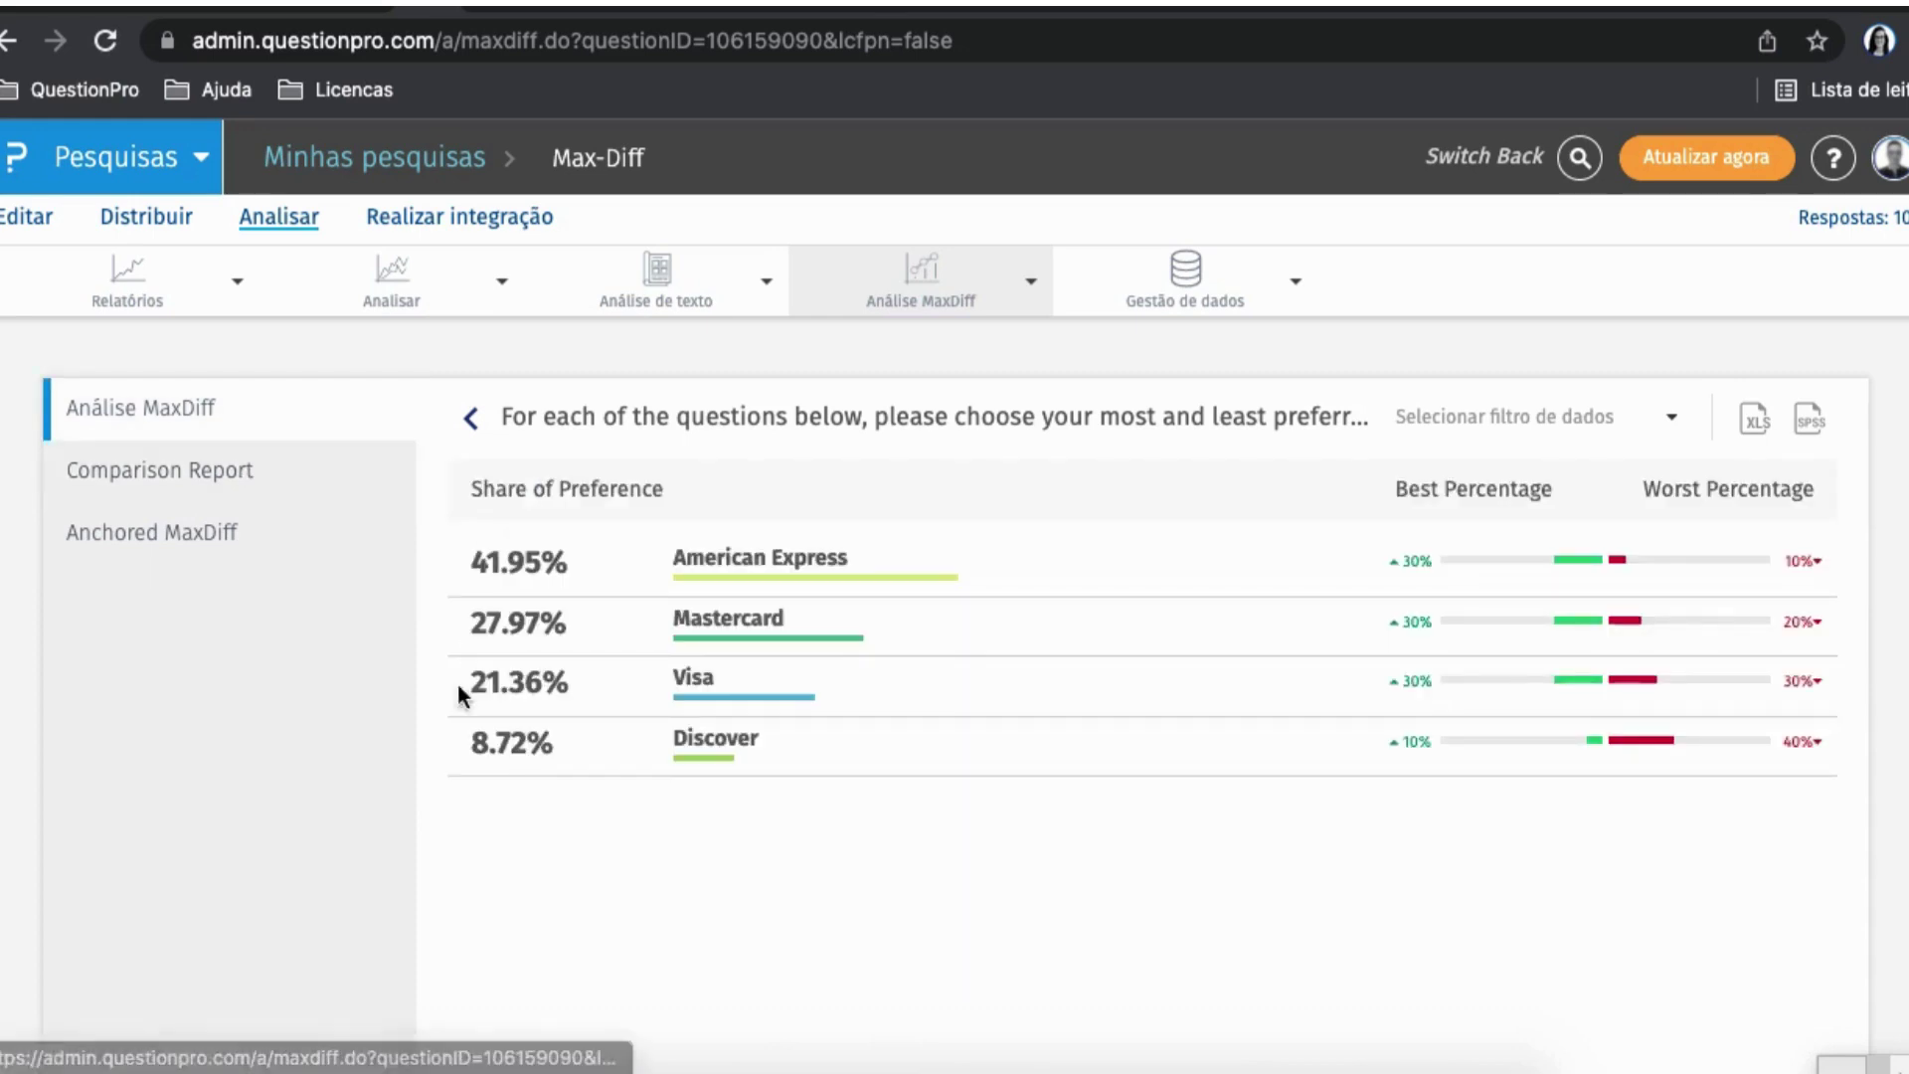
pyautogui.click(273, 468)
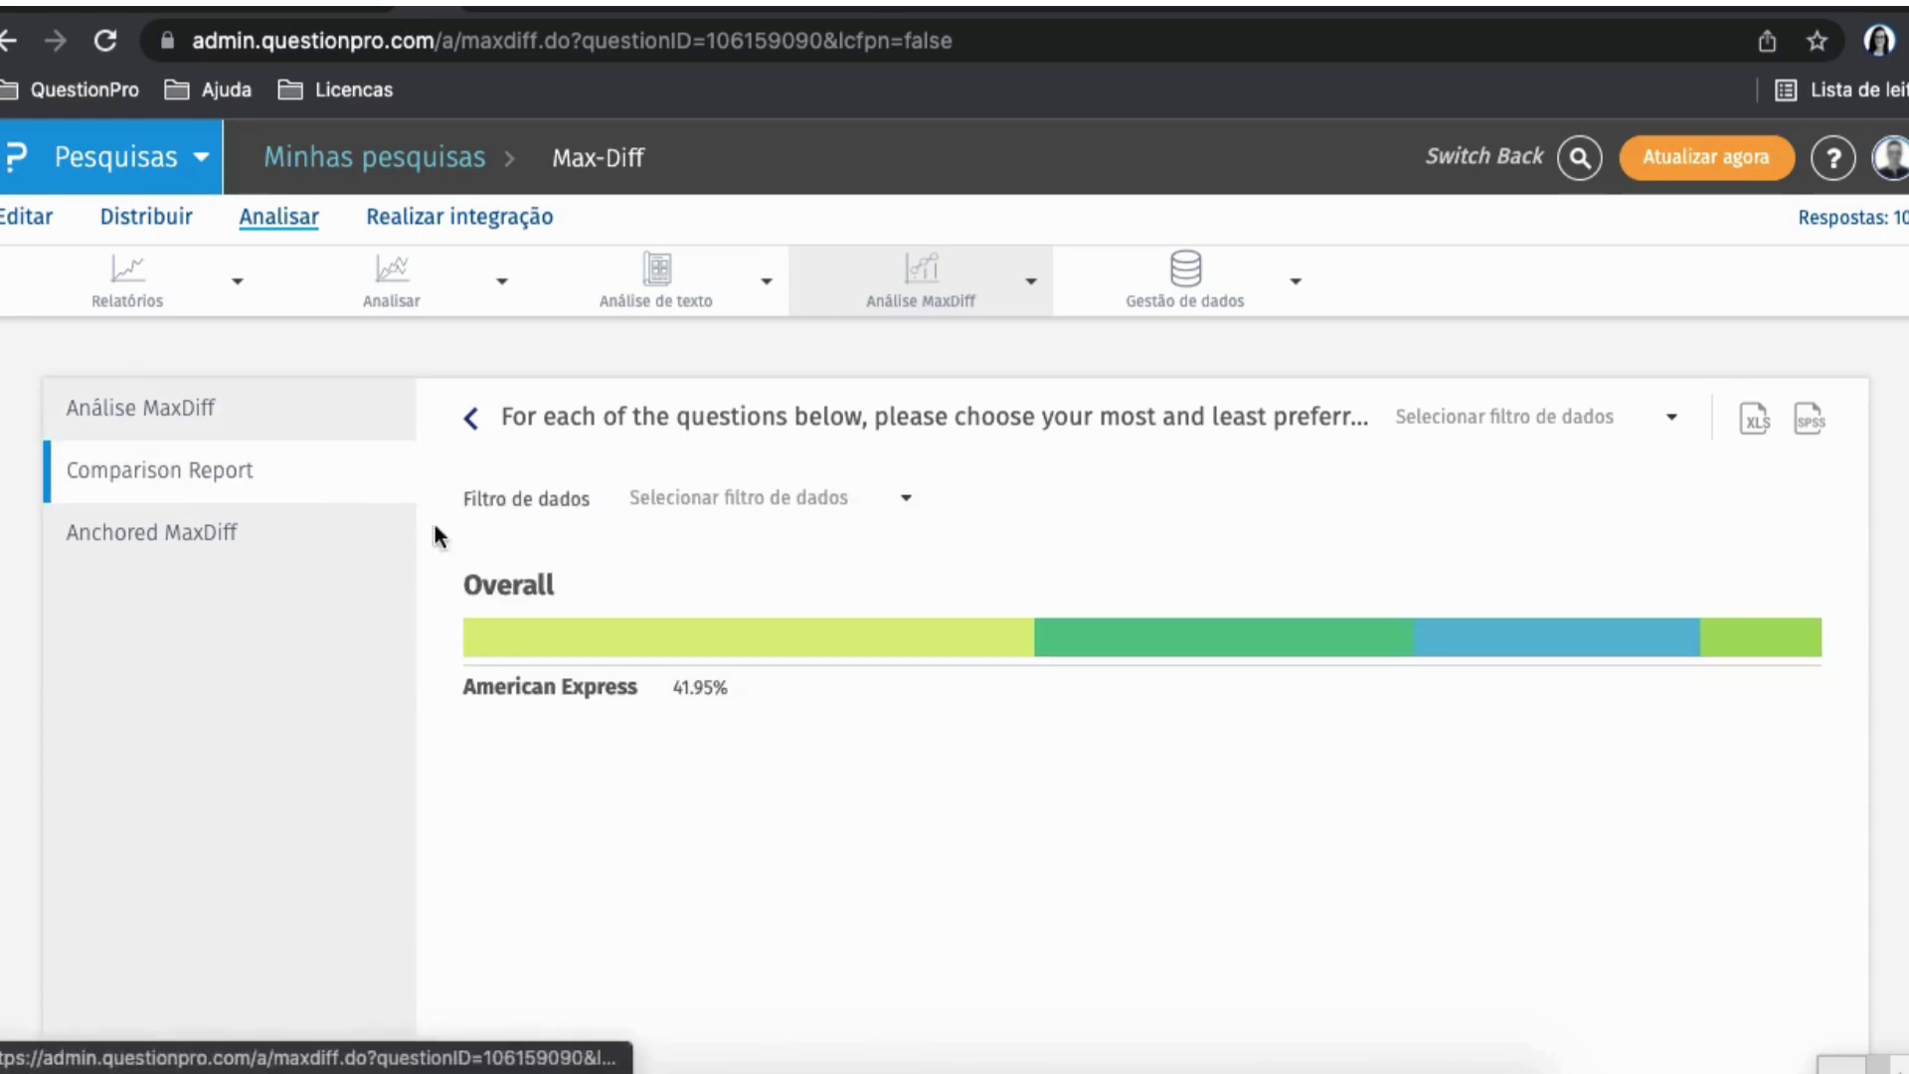
pyautogui.moveTo(649, 645)
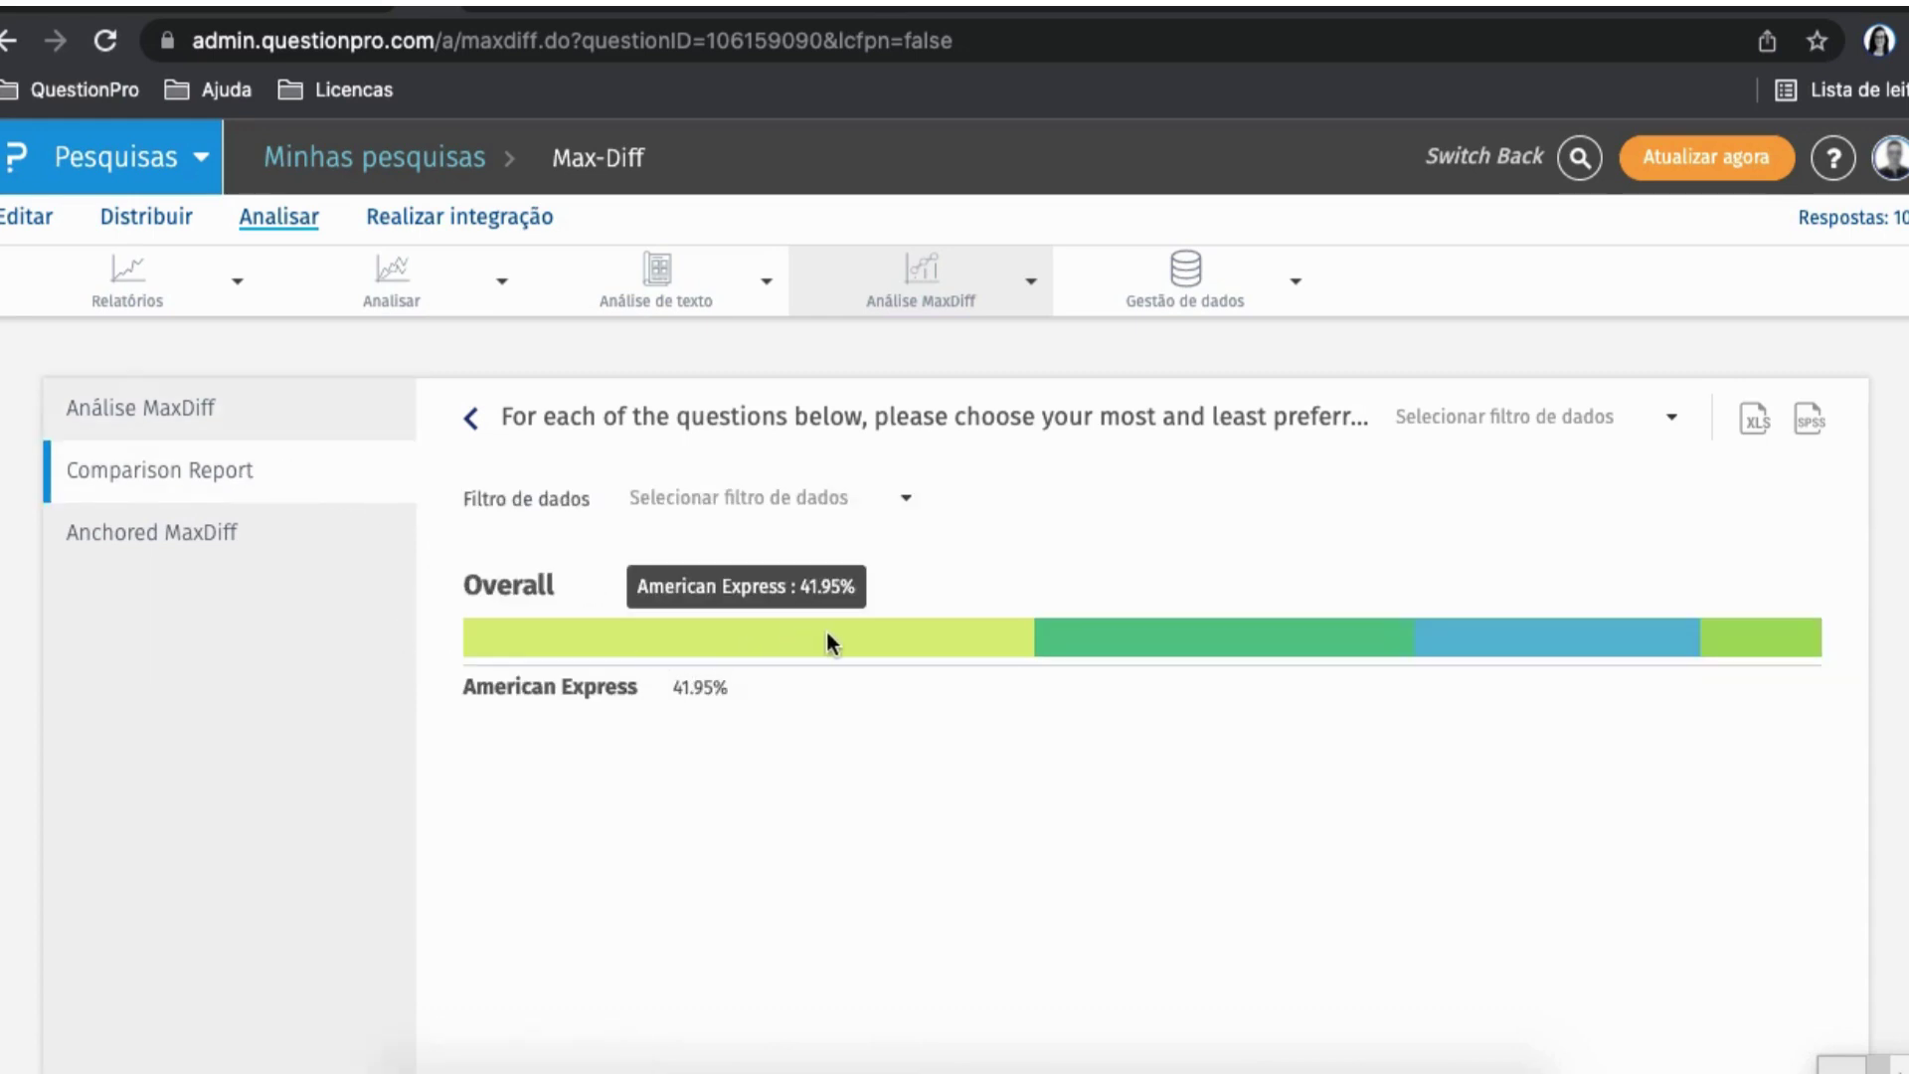
pyautogui.moveTo(1210, 634)
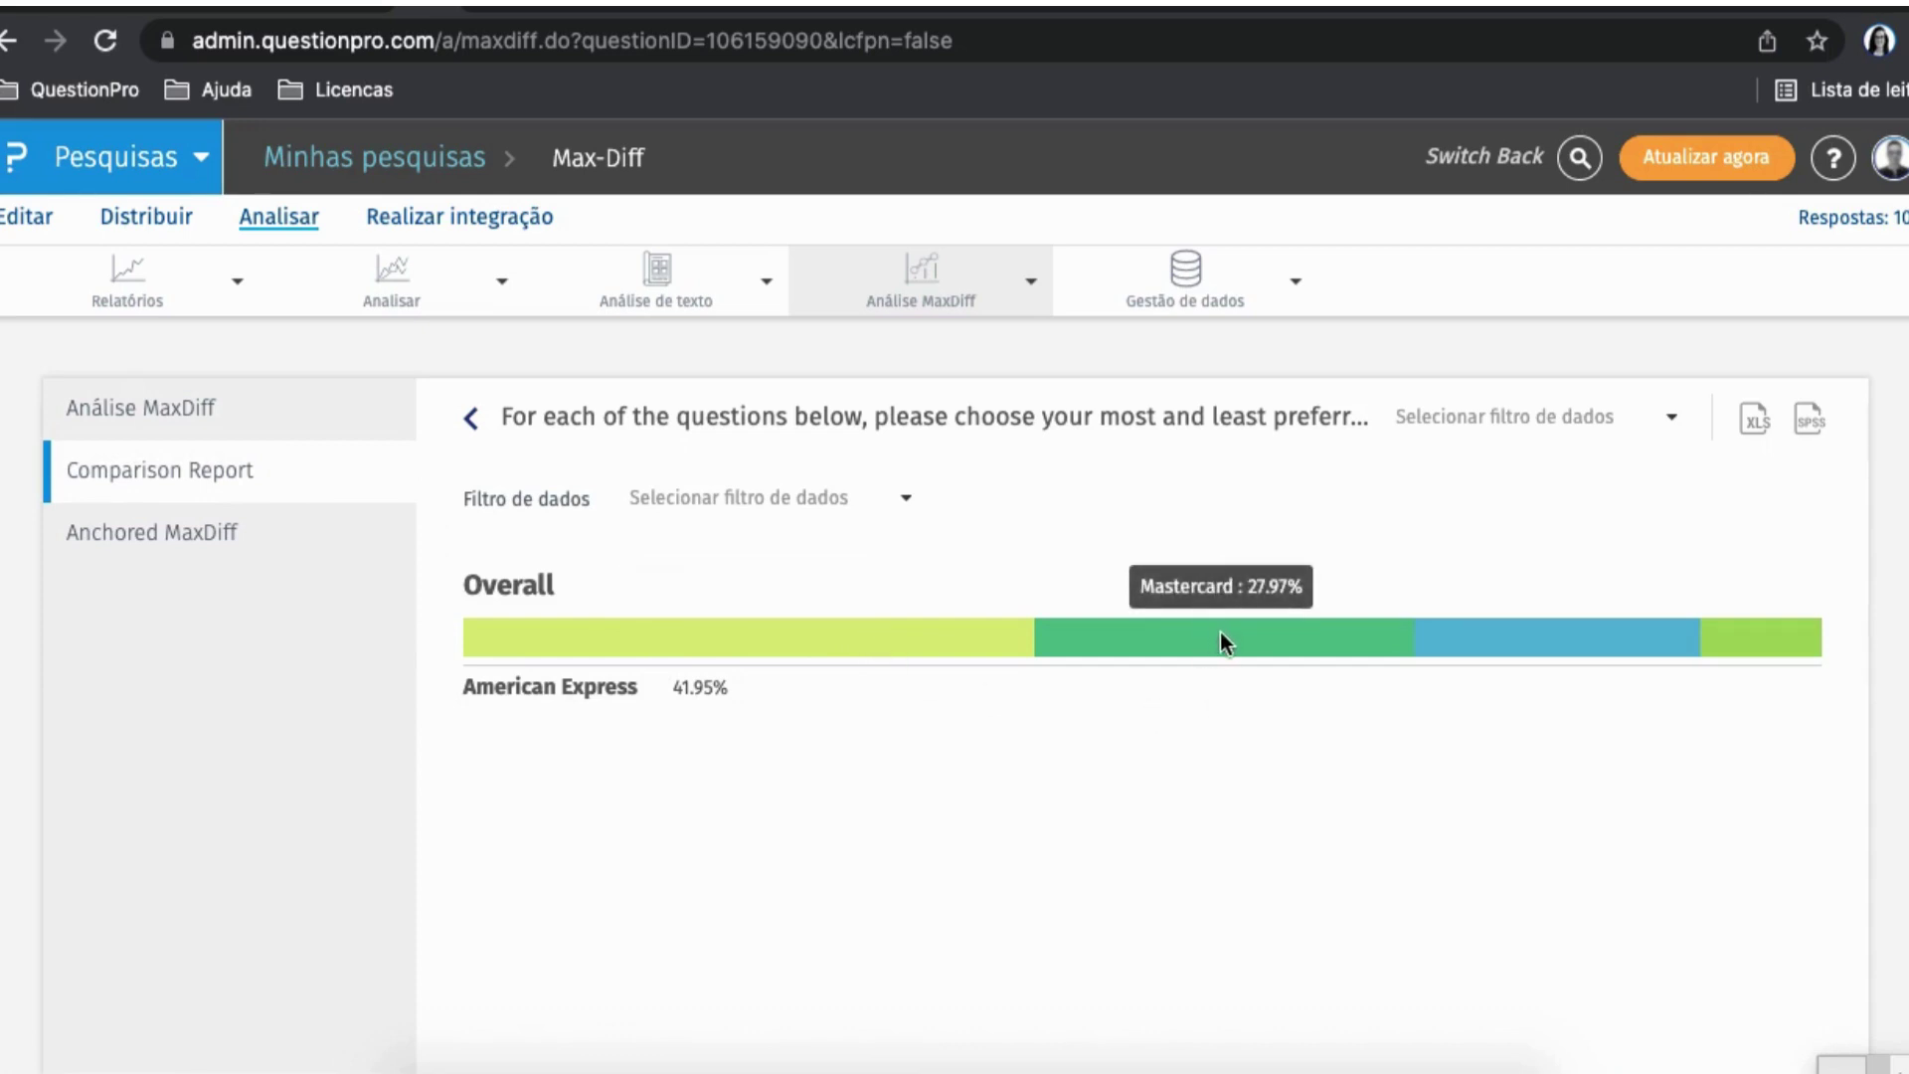
pyautogui.moveTo(1531, 646)
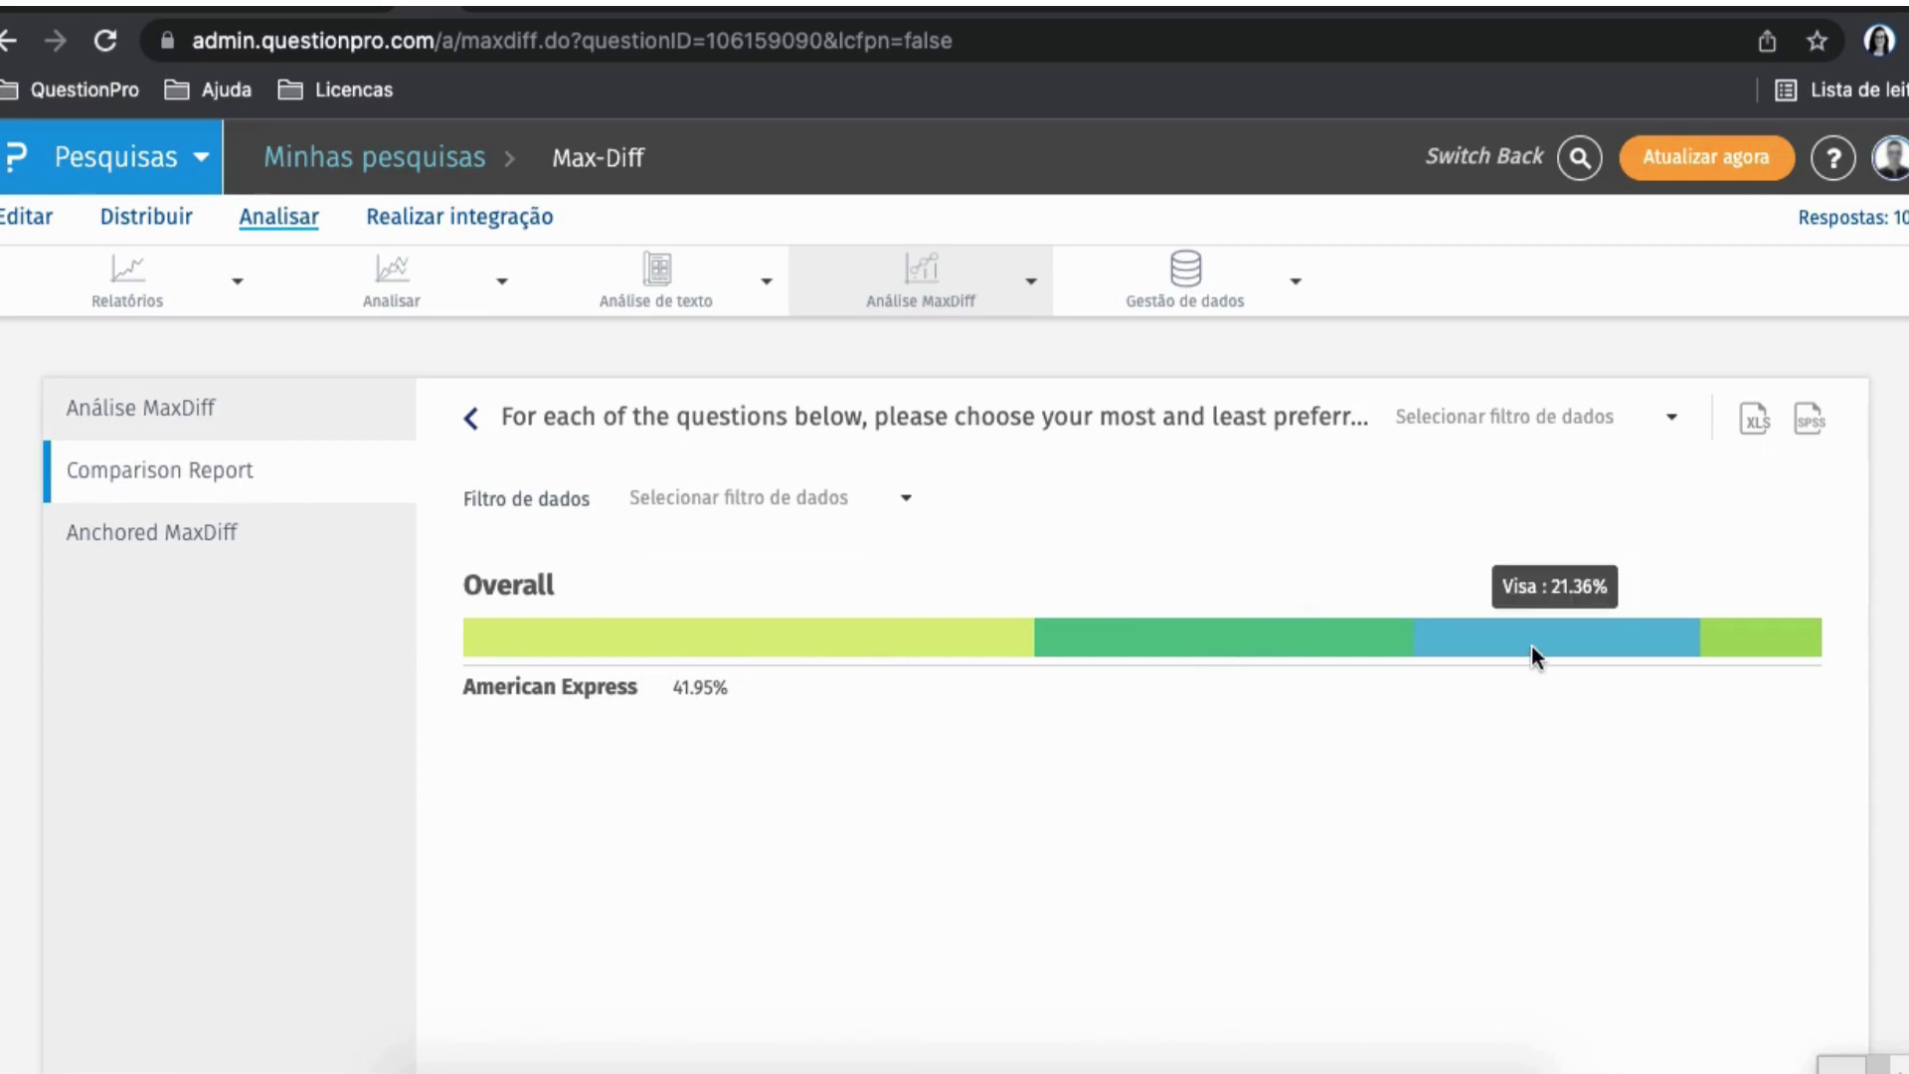
pyautogui.moveTo(1784, 643)
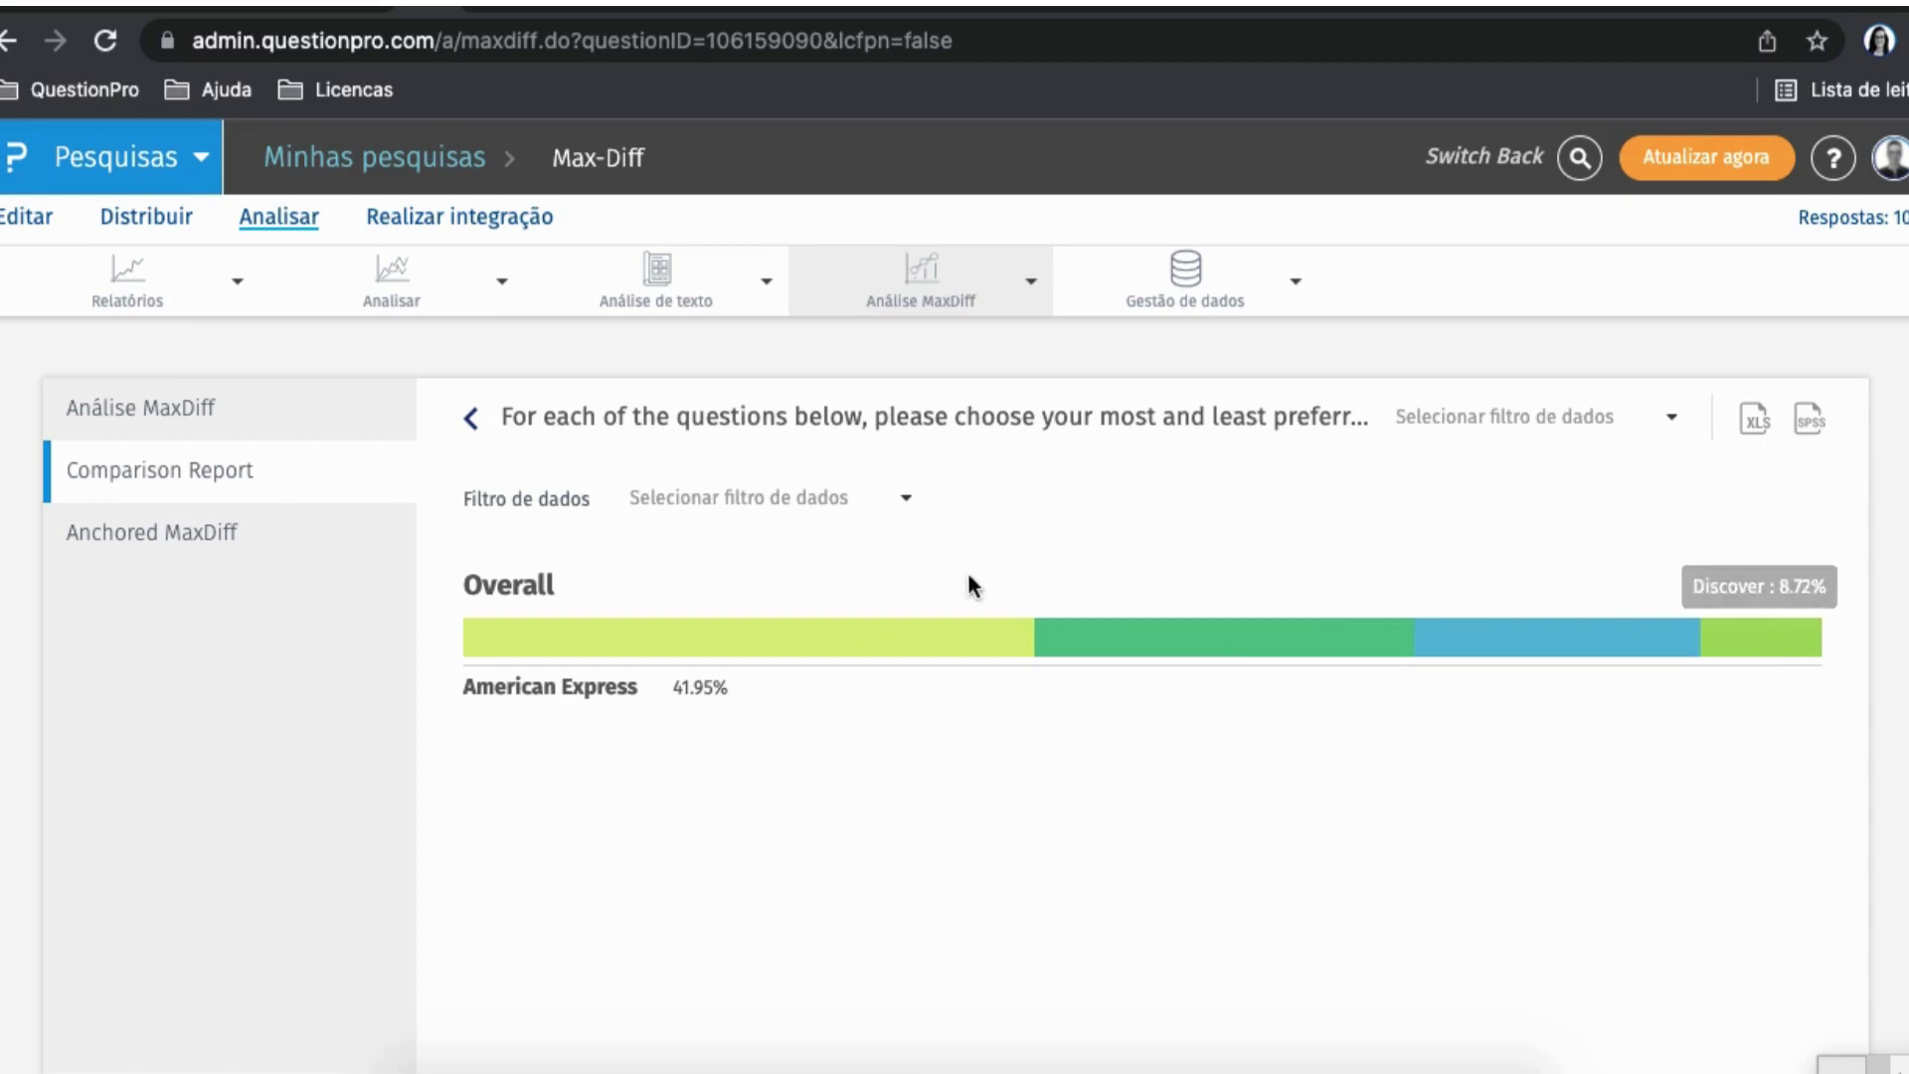
# - Apply the data filters Masculino and Brasileiro to the Comparison Report to compare both segments with the overall result
pyautogui.click(882, 513)
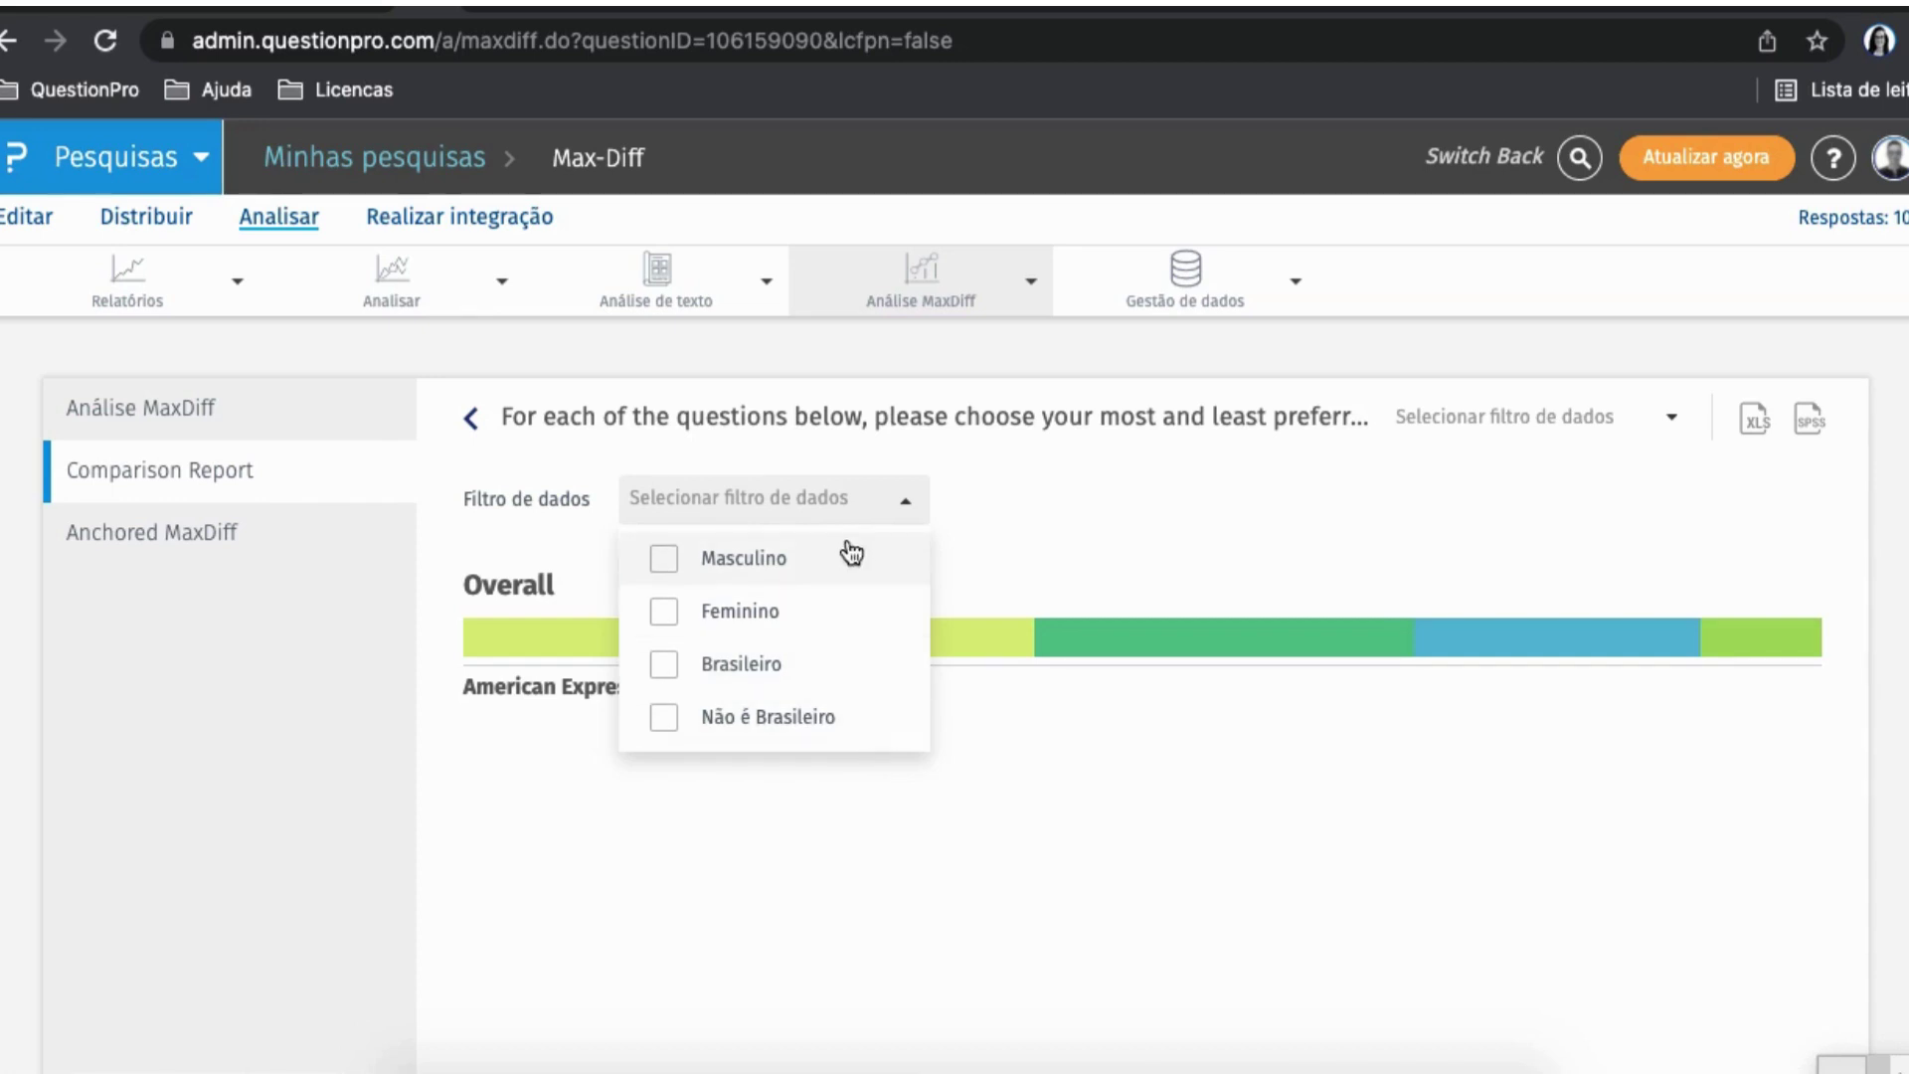
pyautogui.click(744, 563)
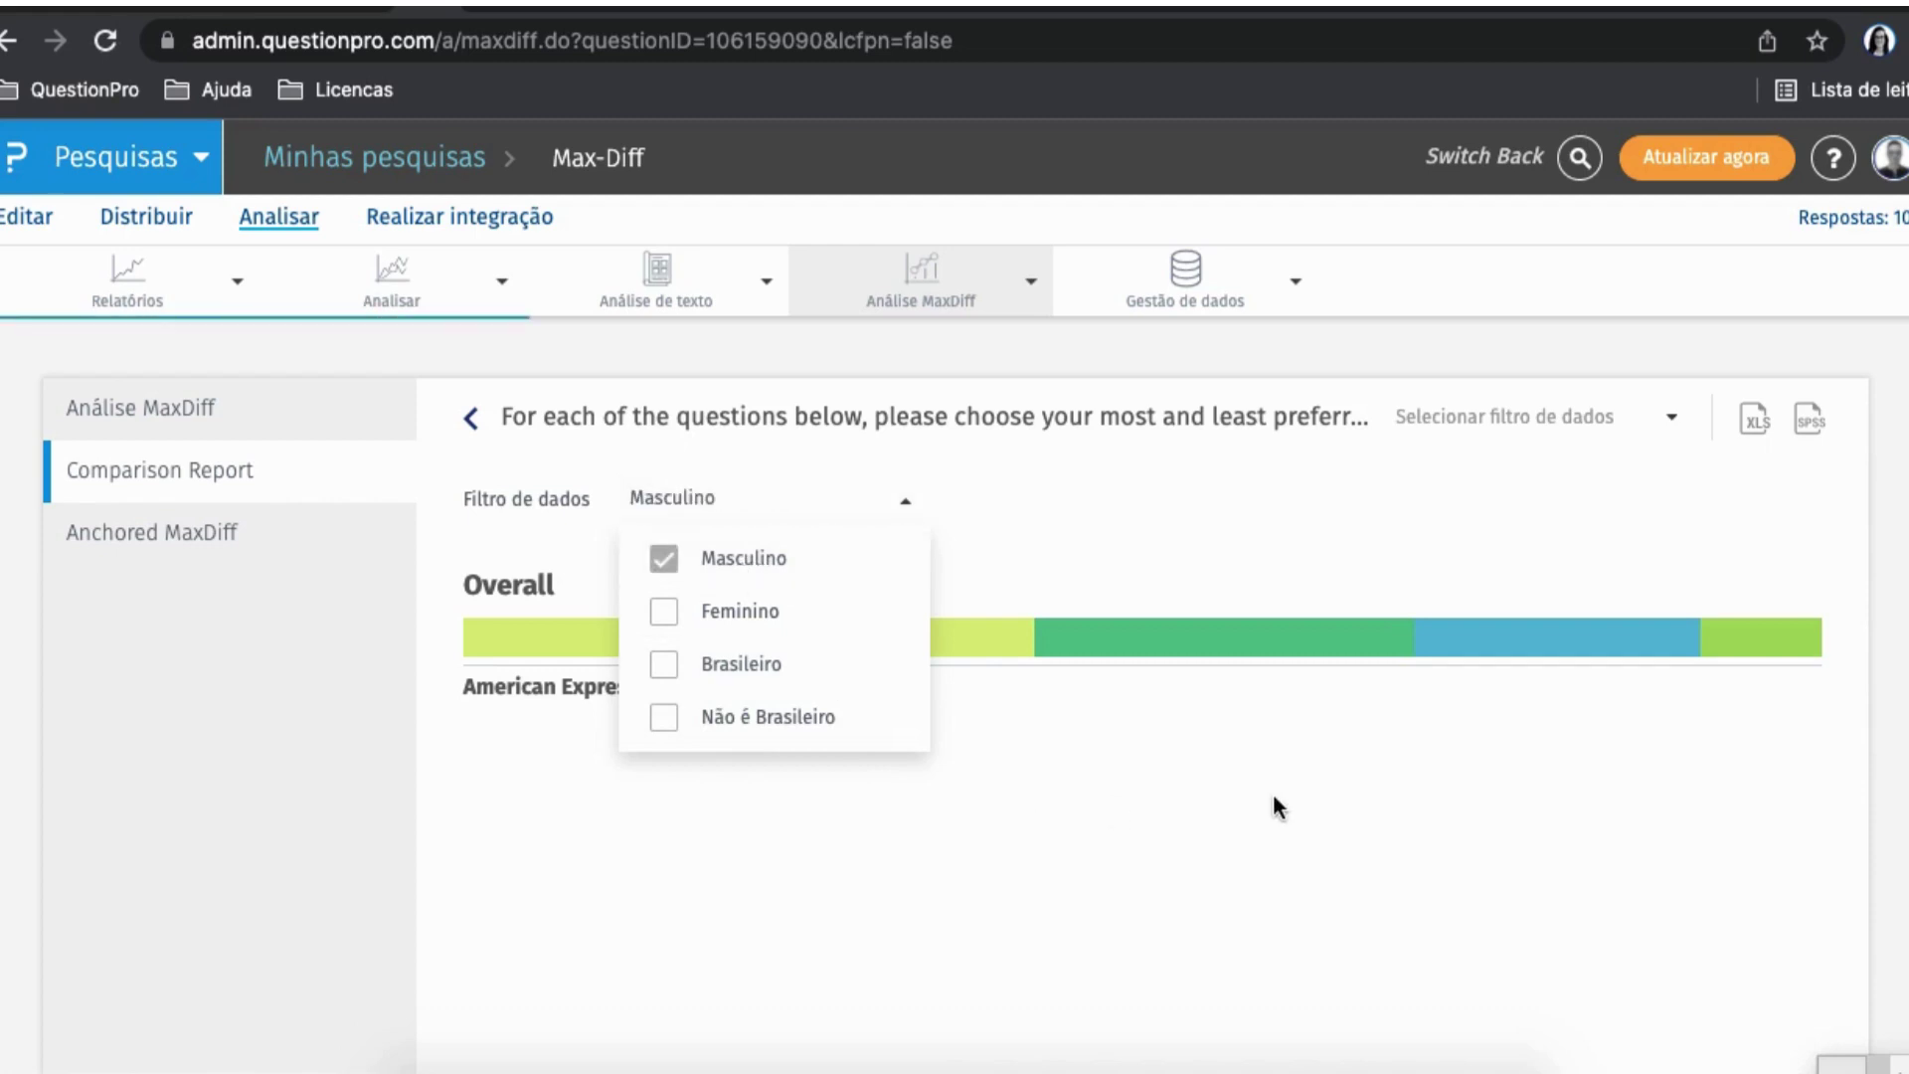
pyautogui.click(1334, 939)
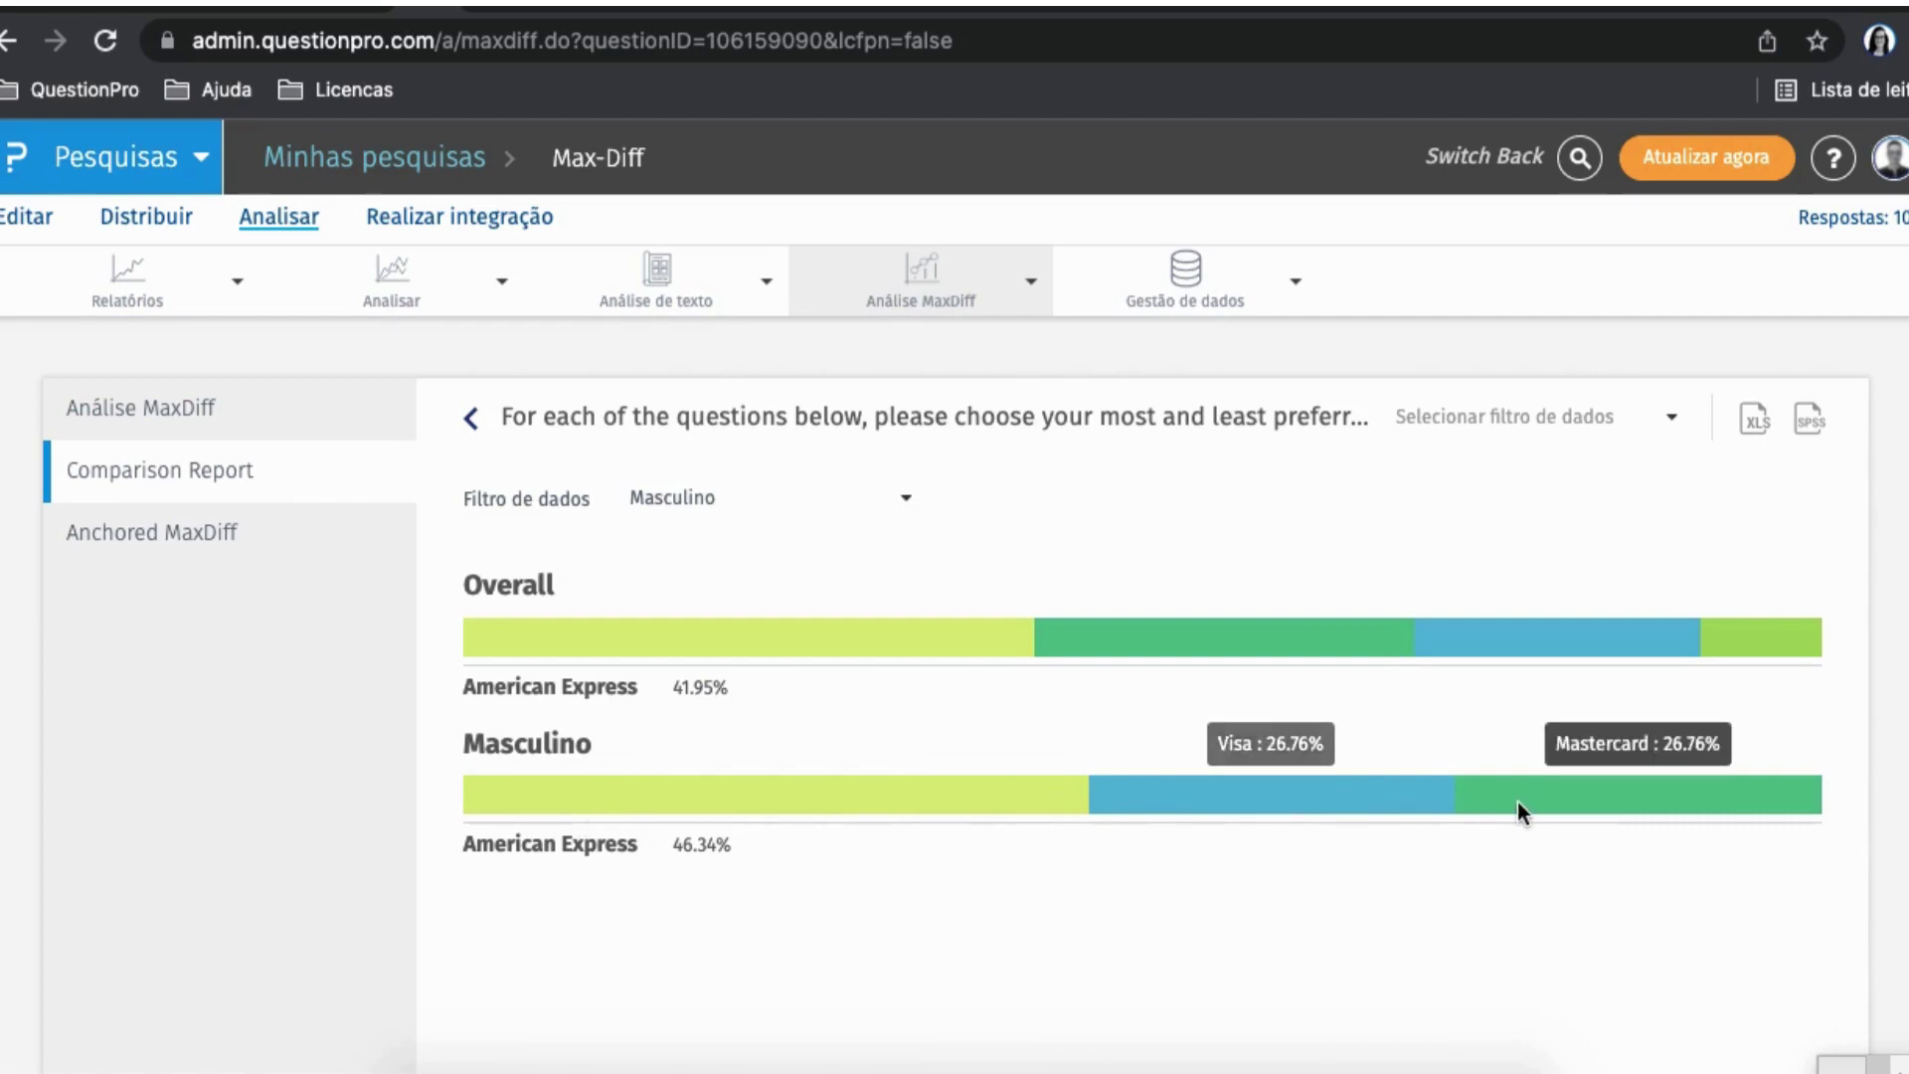
pyautogui.click(668, 500)
pyautogui.click(728, 676)
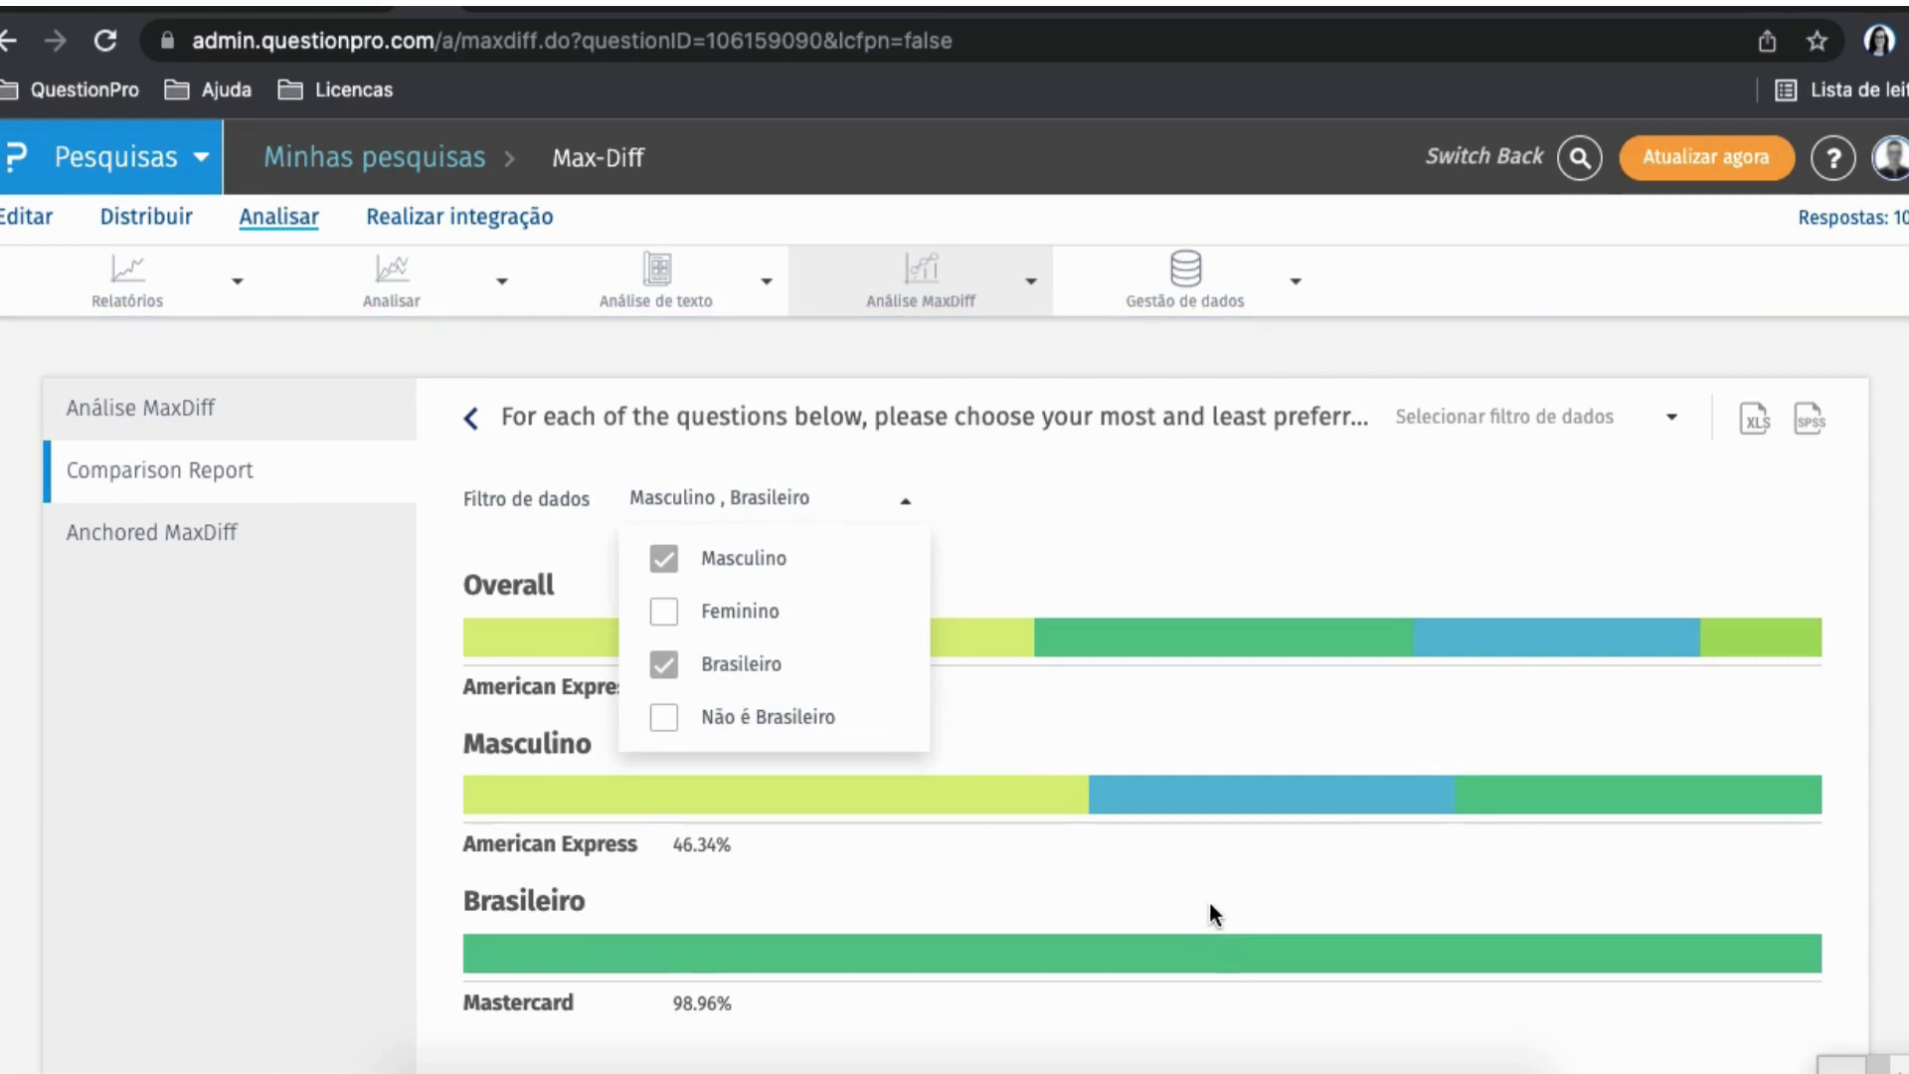
pyautogui.scroll(-1, 1210, 908)
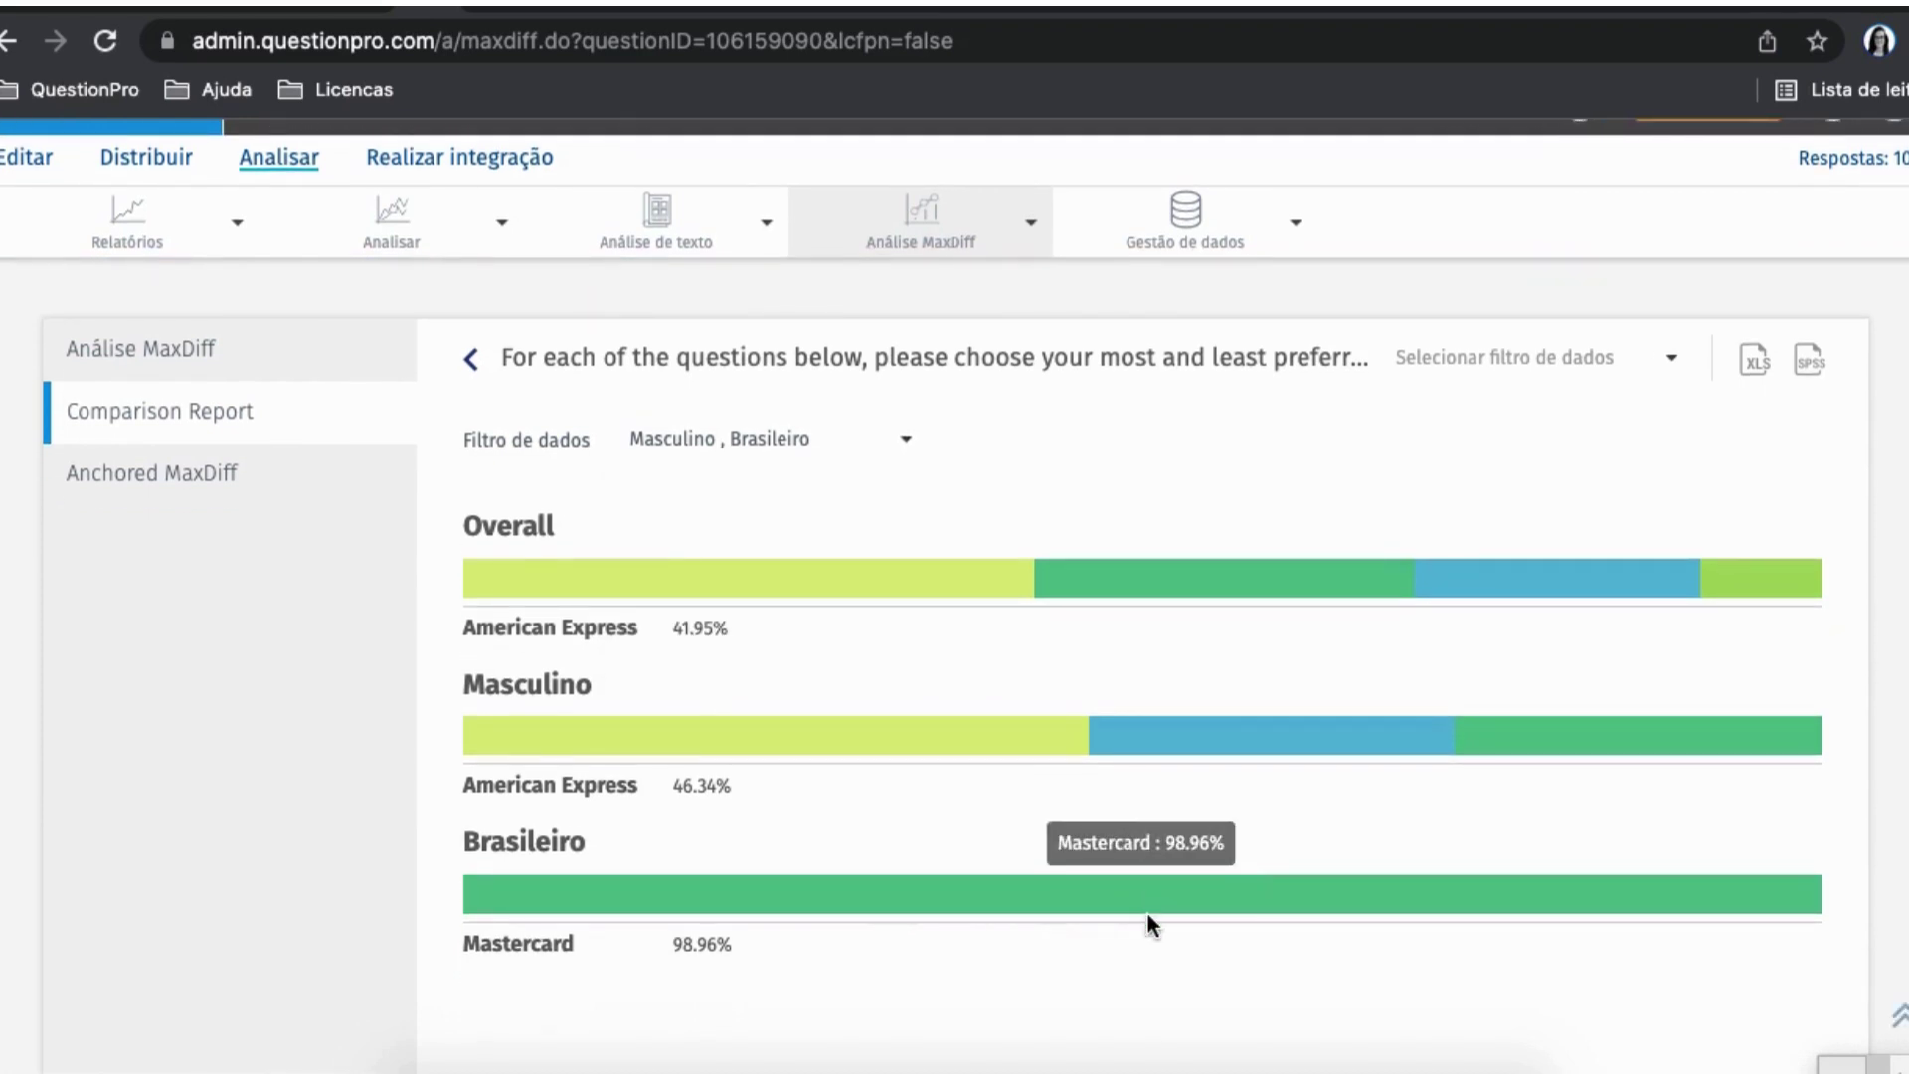
# - Open the Anchored MaxDiff report and highlight Mastercard's absolute importance score
pyautogui.click(169, 475)
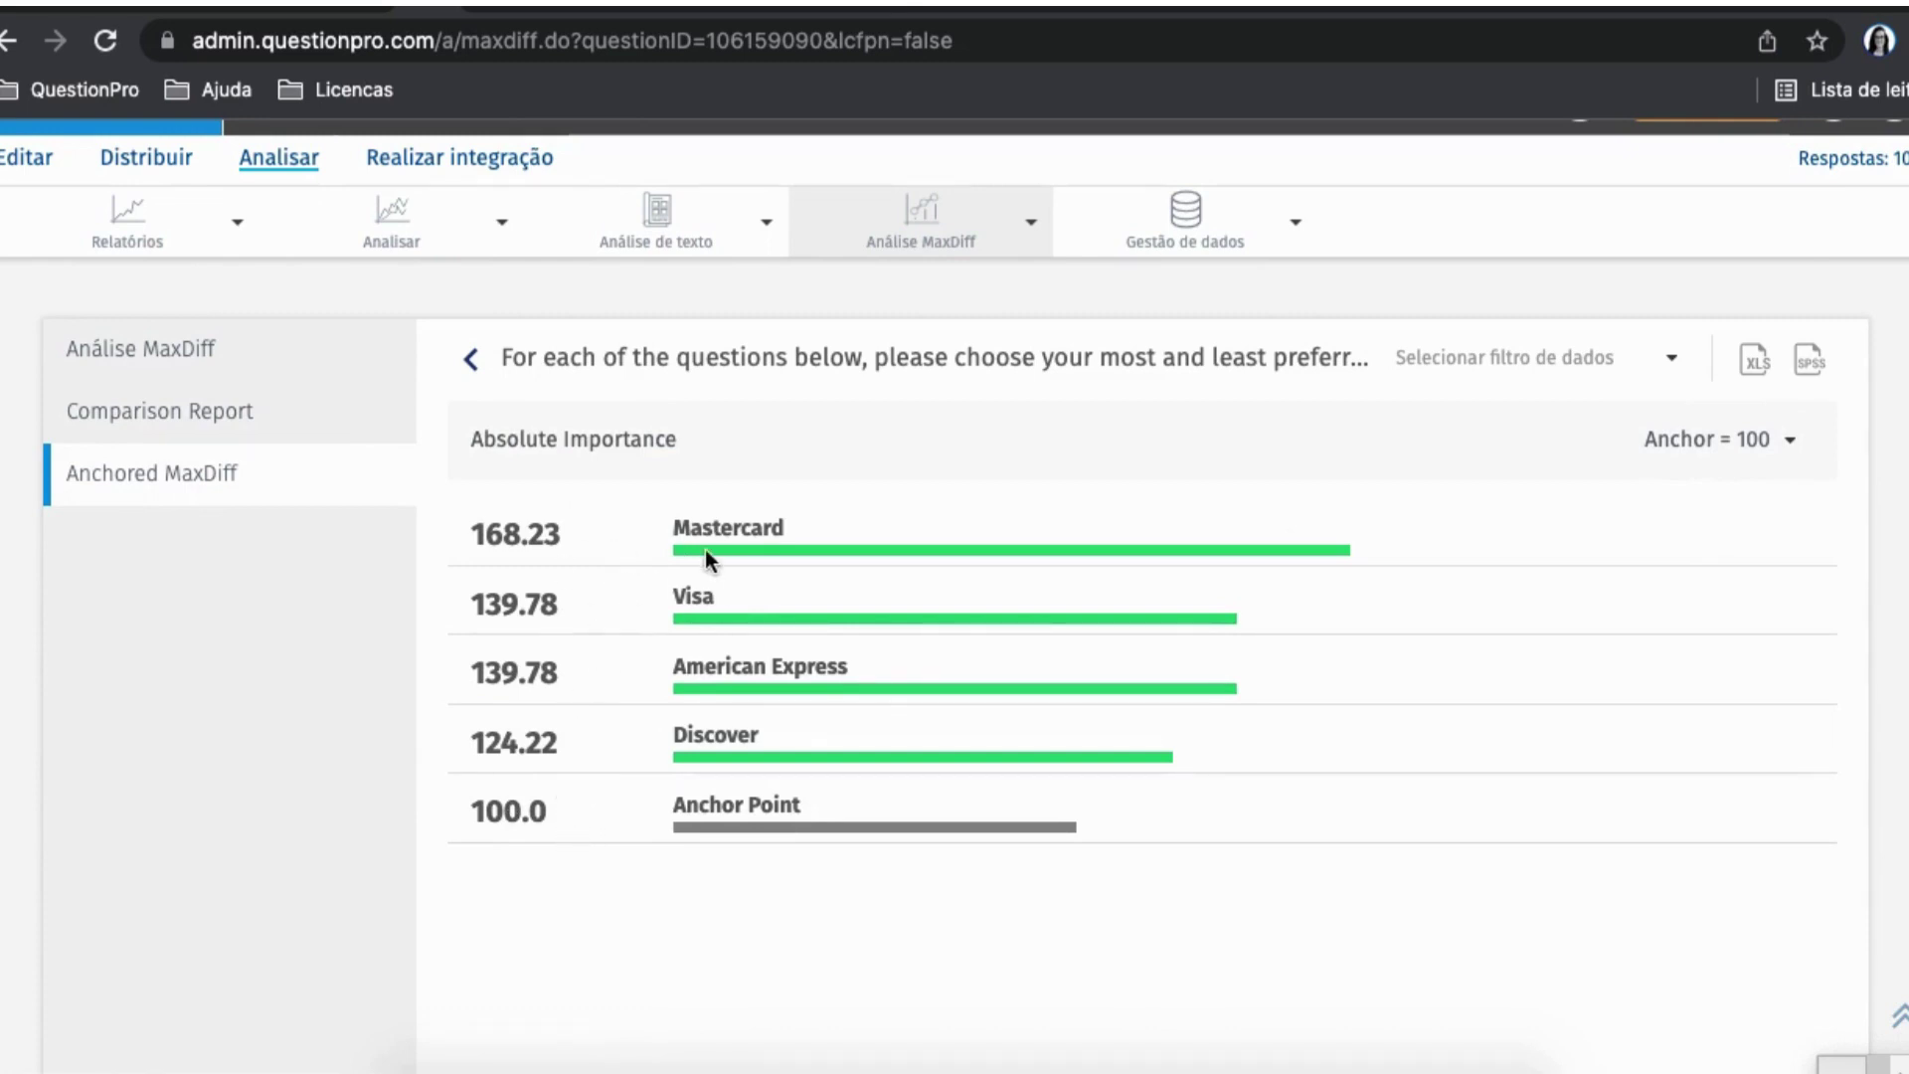
pyautogui.moveTo(809, 537); pyautogui.dragTo(650, 529)
pyautogui.moveTo(463, 537); pyautogui.dragTo(549, 533)
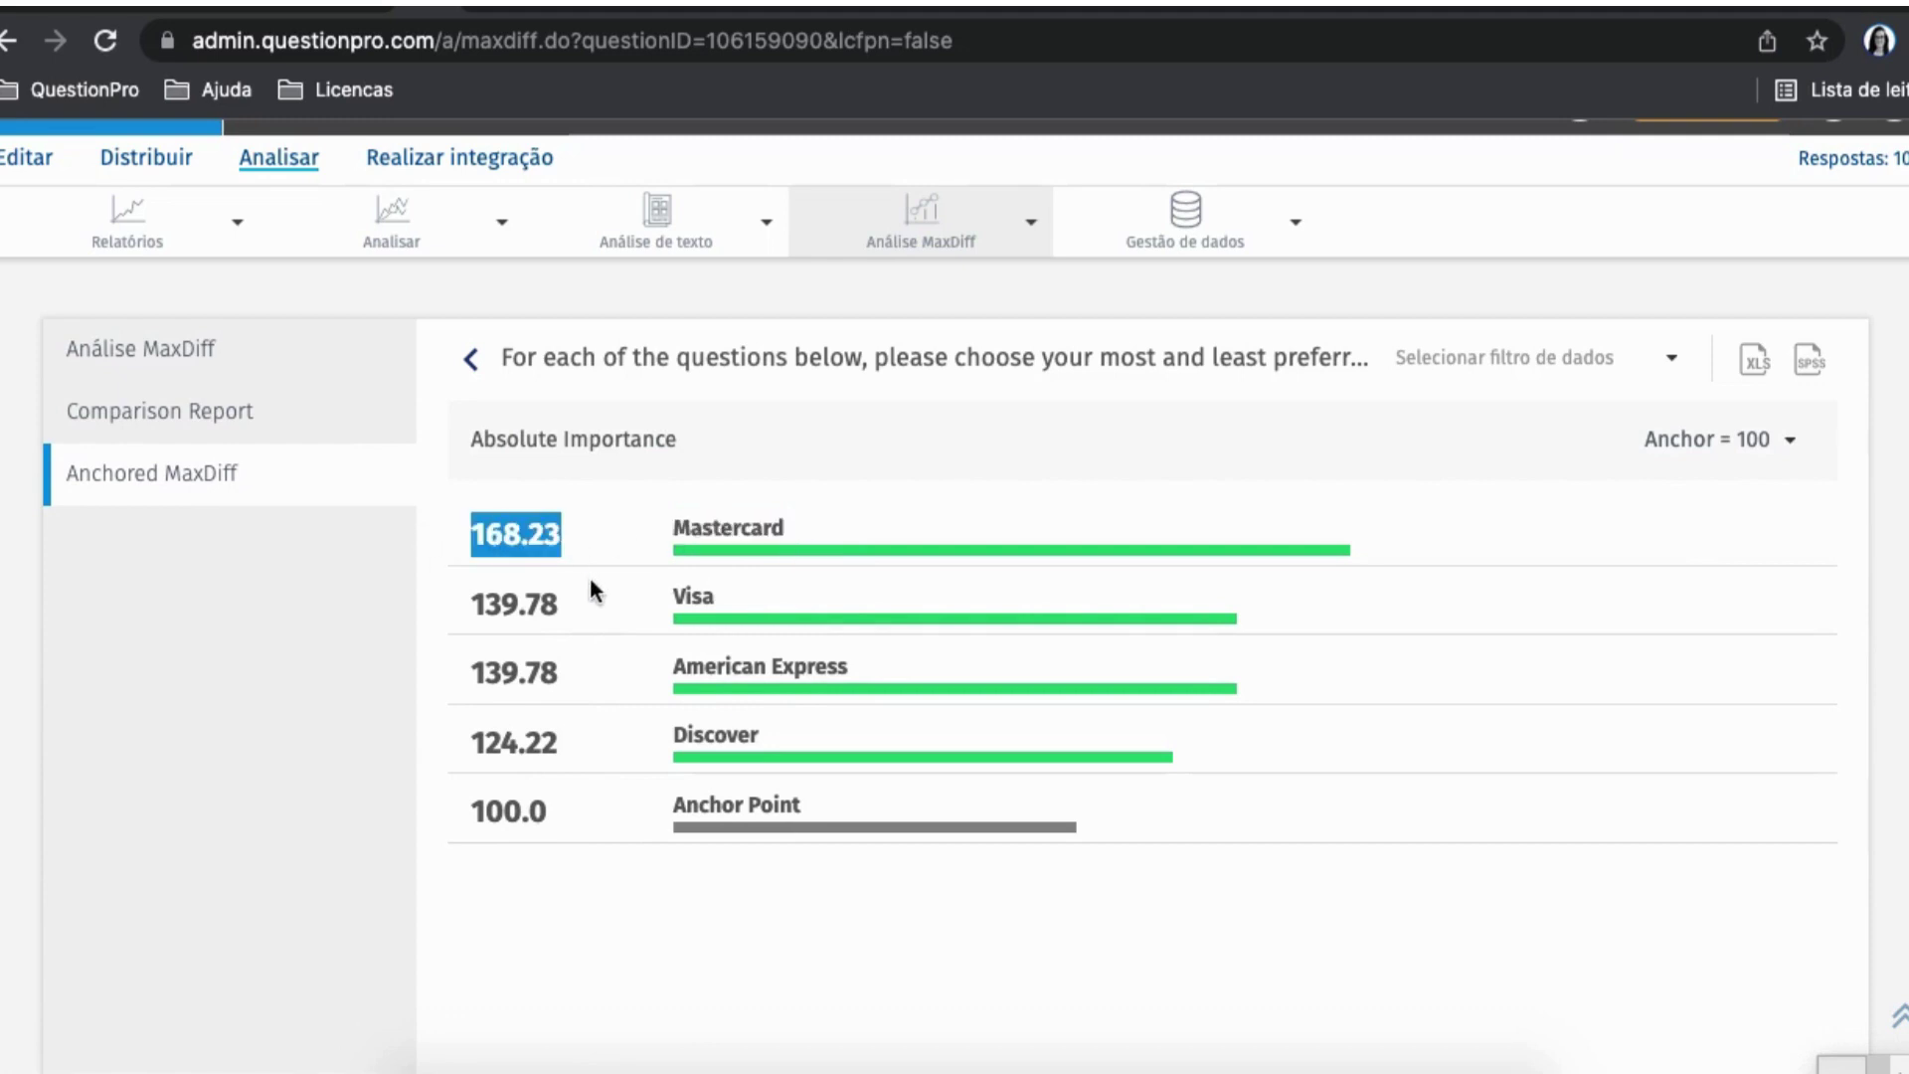